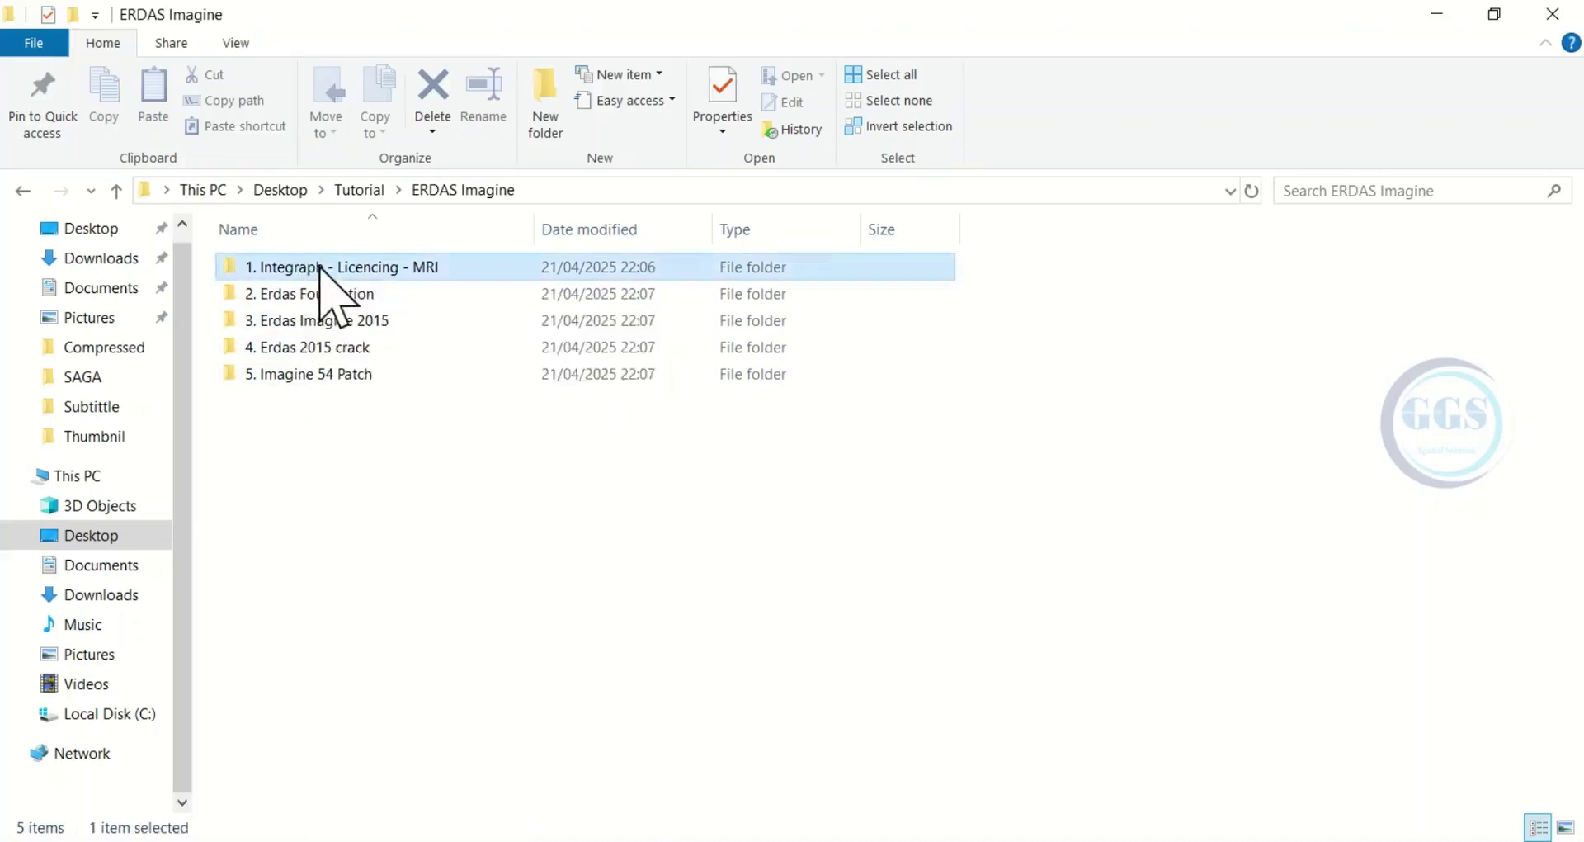
Run the Setup application inside the 1. Integraph - Licencing - MRI folder.
{"action": "double_click", "coordinate": [329, 271]}
{"action": "scroll", "coordinate": [503, 512], "scroll_direction": "down", "scroll_amount": 5}
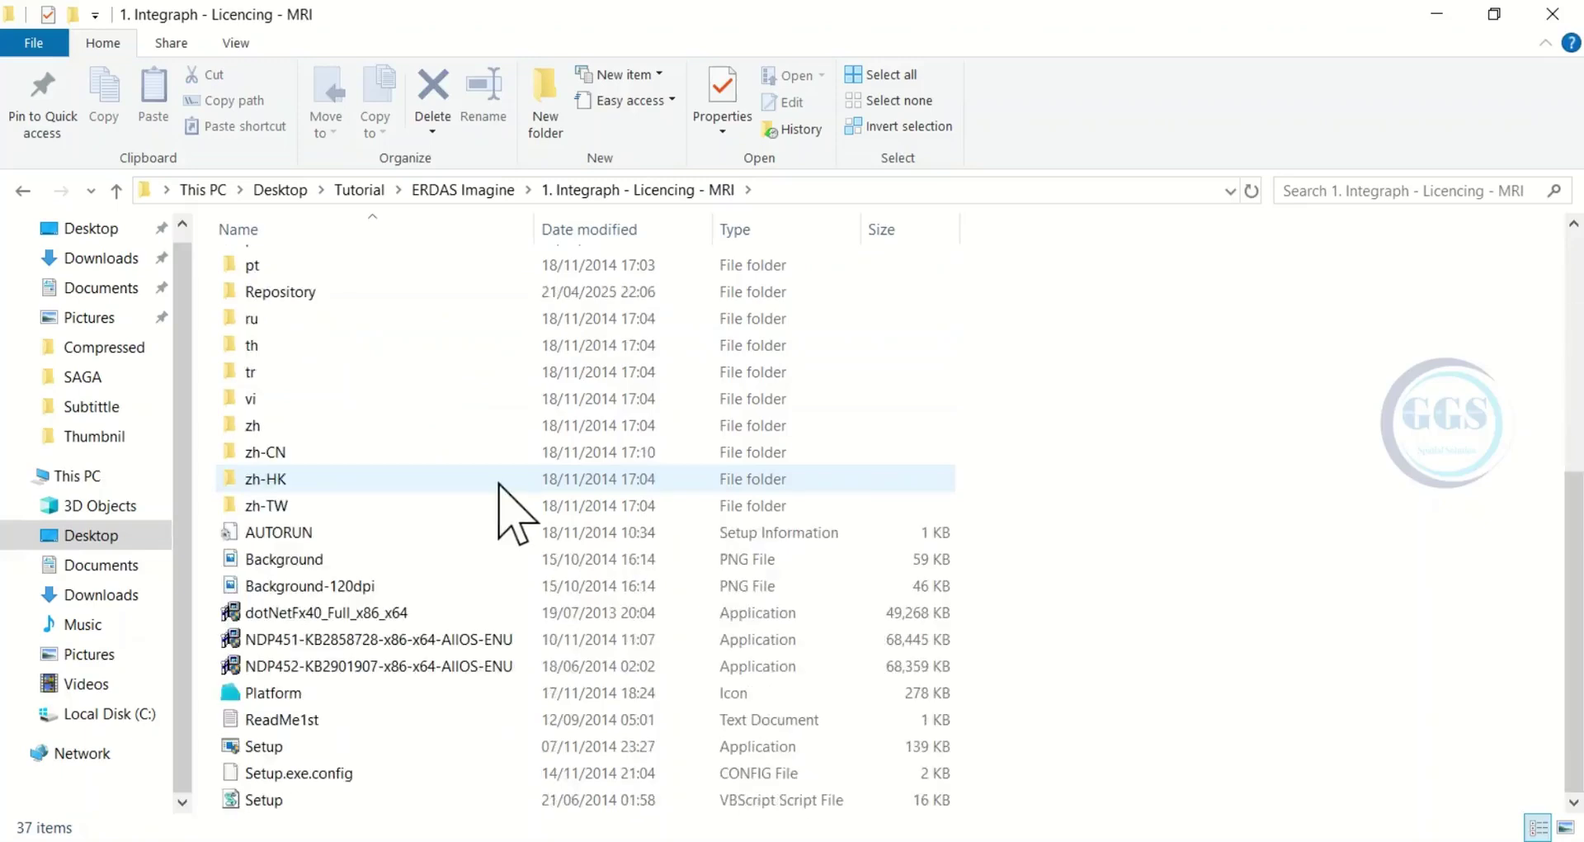
{"action": "left_click", "coordinate": [286, 747]}
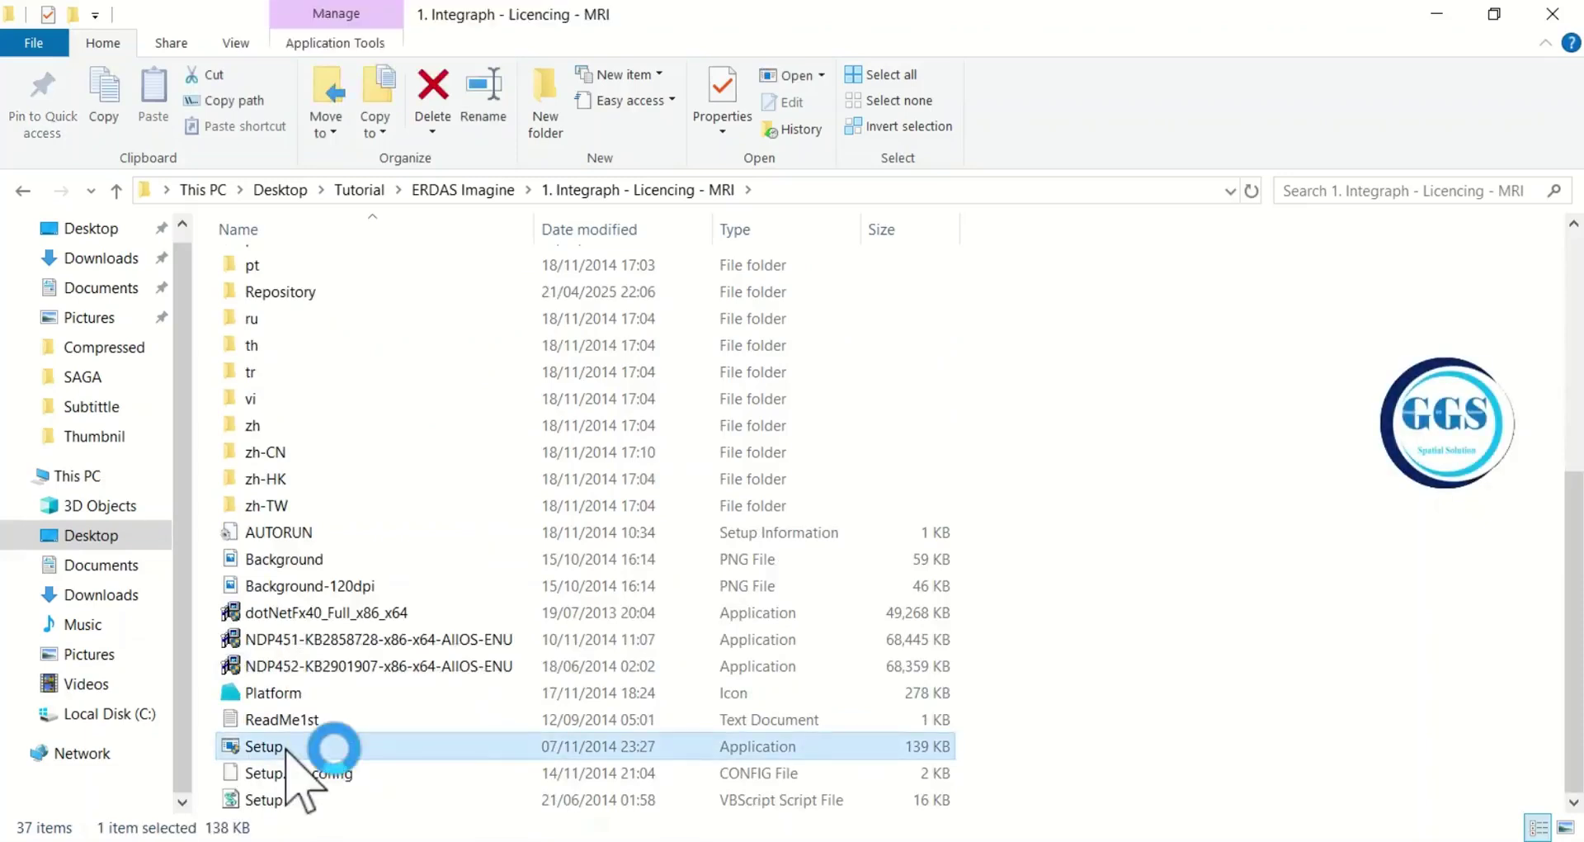
{"action": "double_click", "coordinate": [287, 747]}
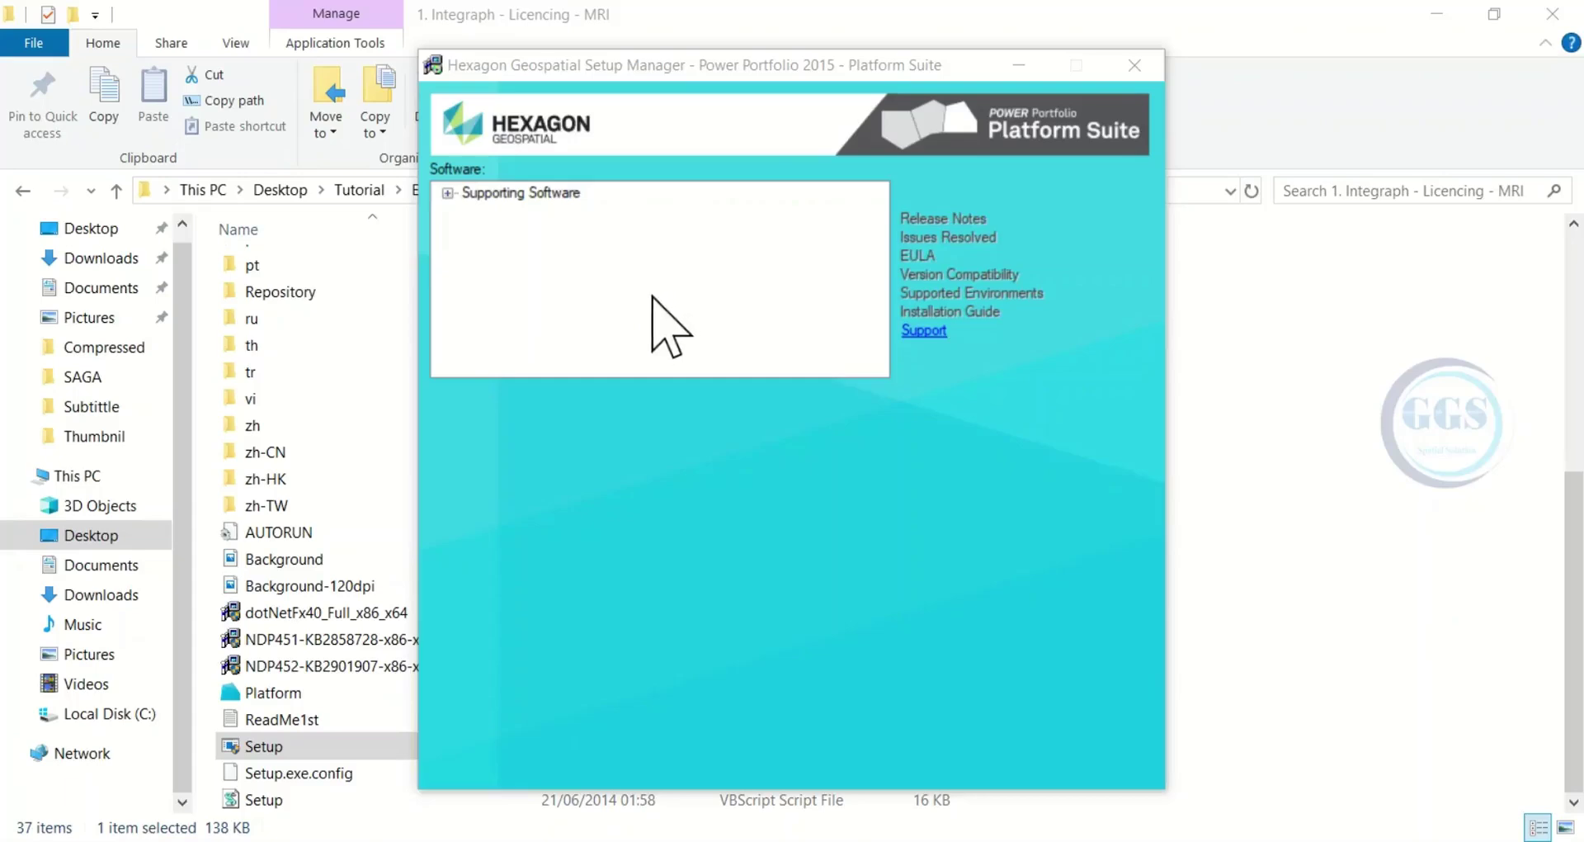
Select Intergraph Licensing 11.11.1 MR1 under Supporting Software and start its installation.
{"action": "left_click", "coordinate": [447, 193]}
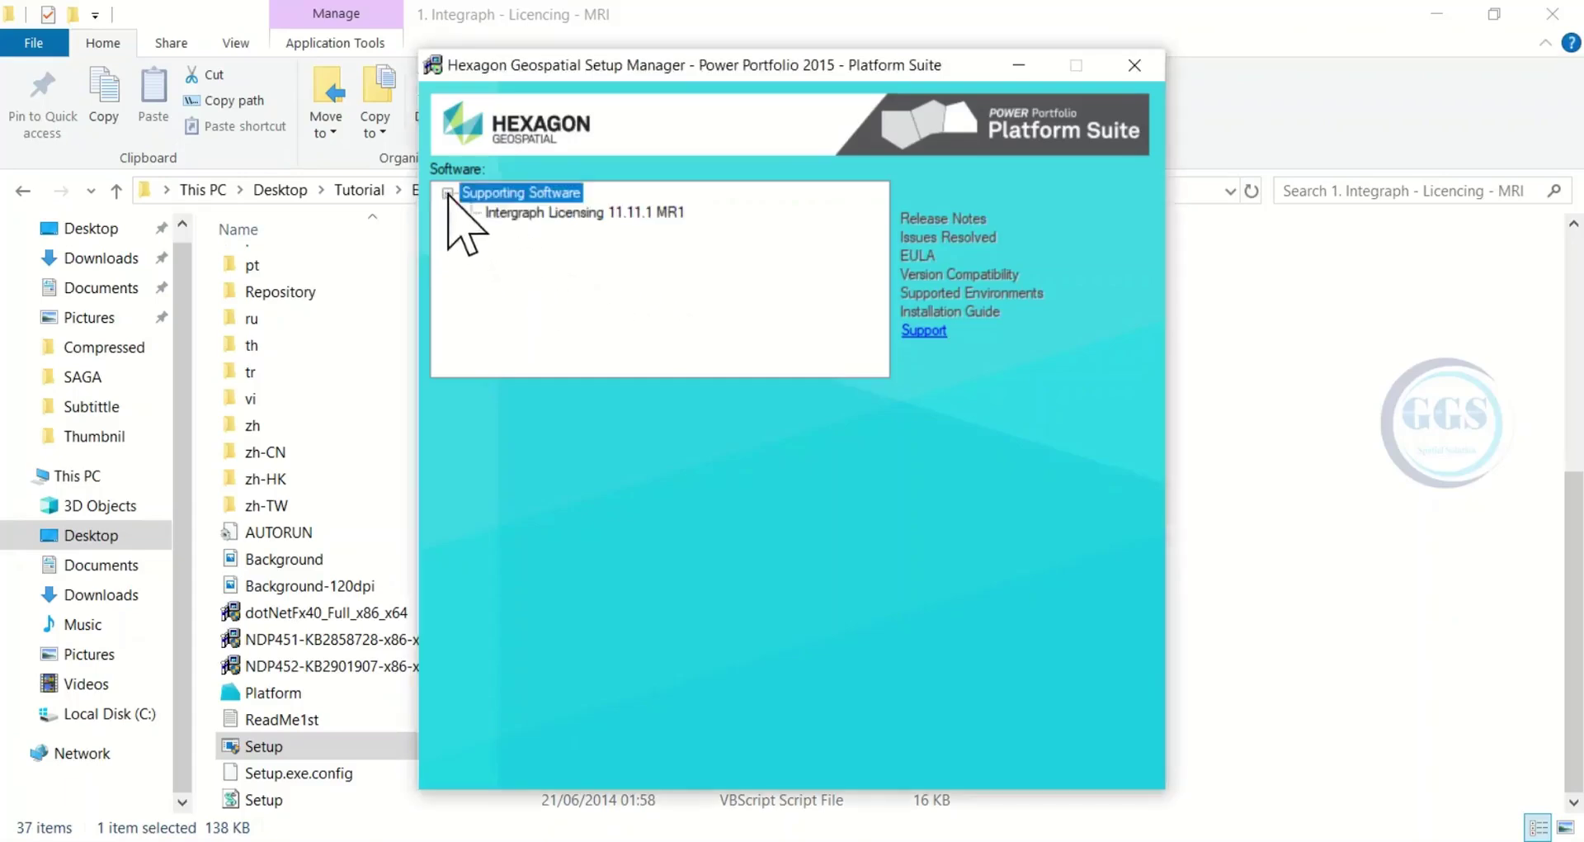
{"action": "left_click", "coordinate": [534, 215]}
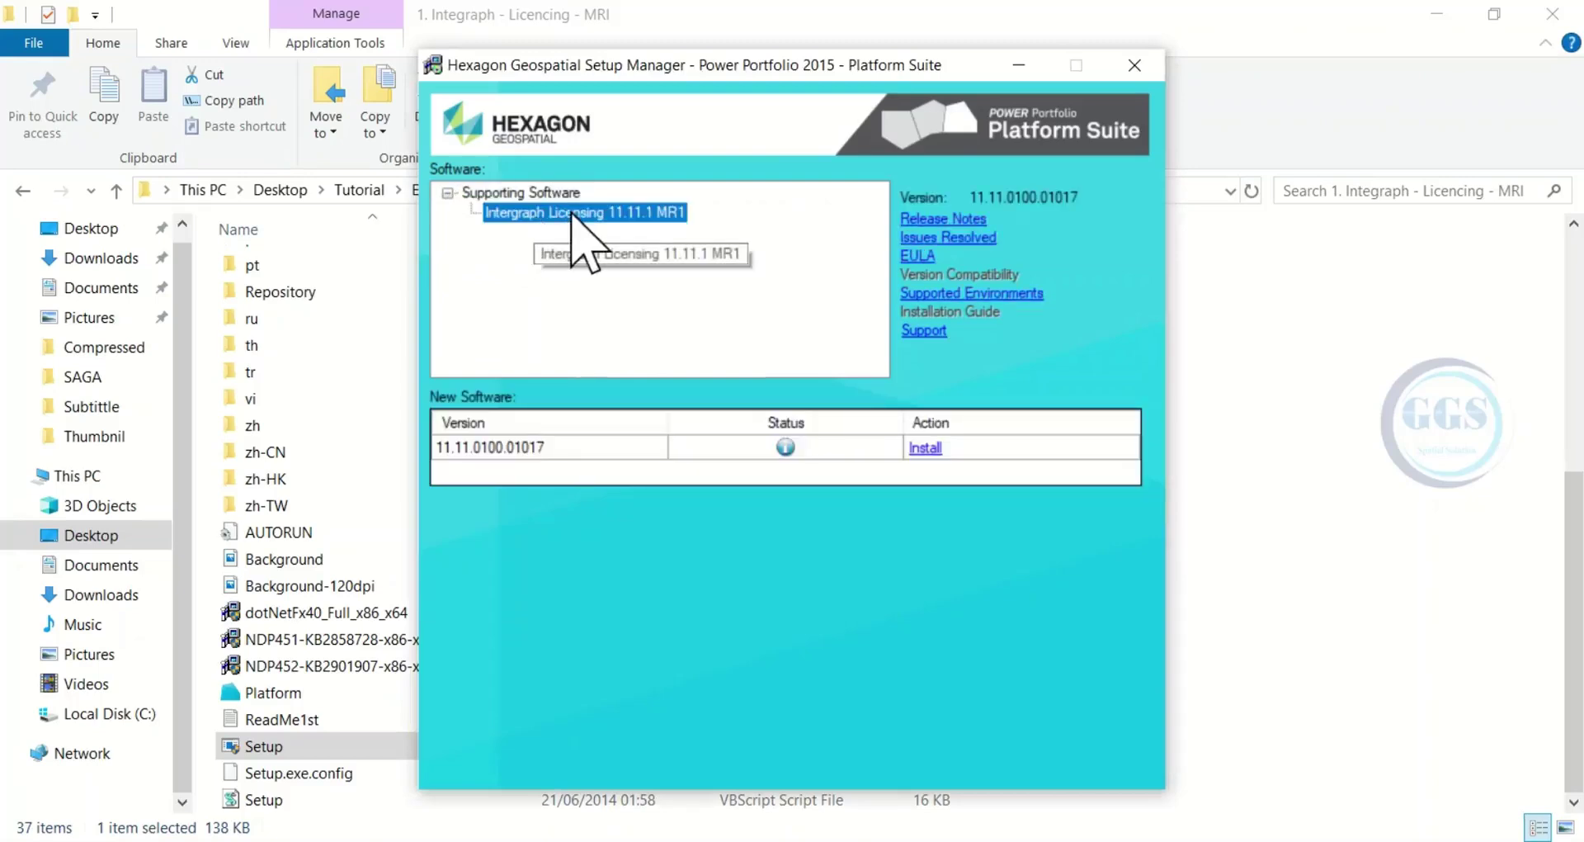
{"action": "left_click", "coordinate": [925, 448]}
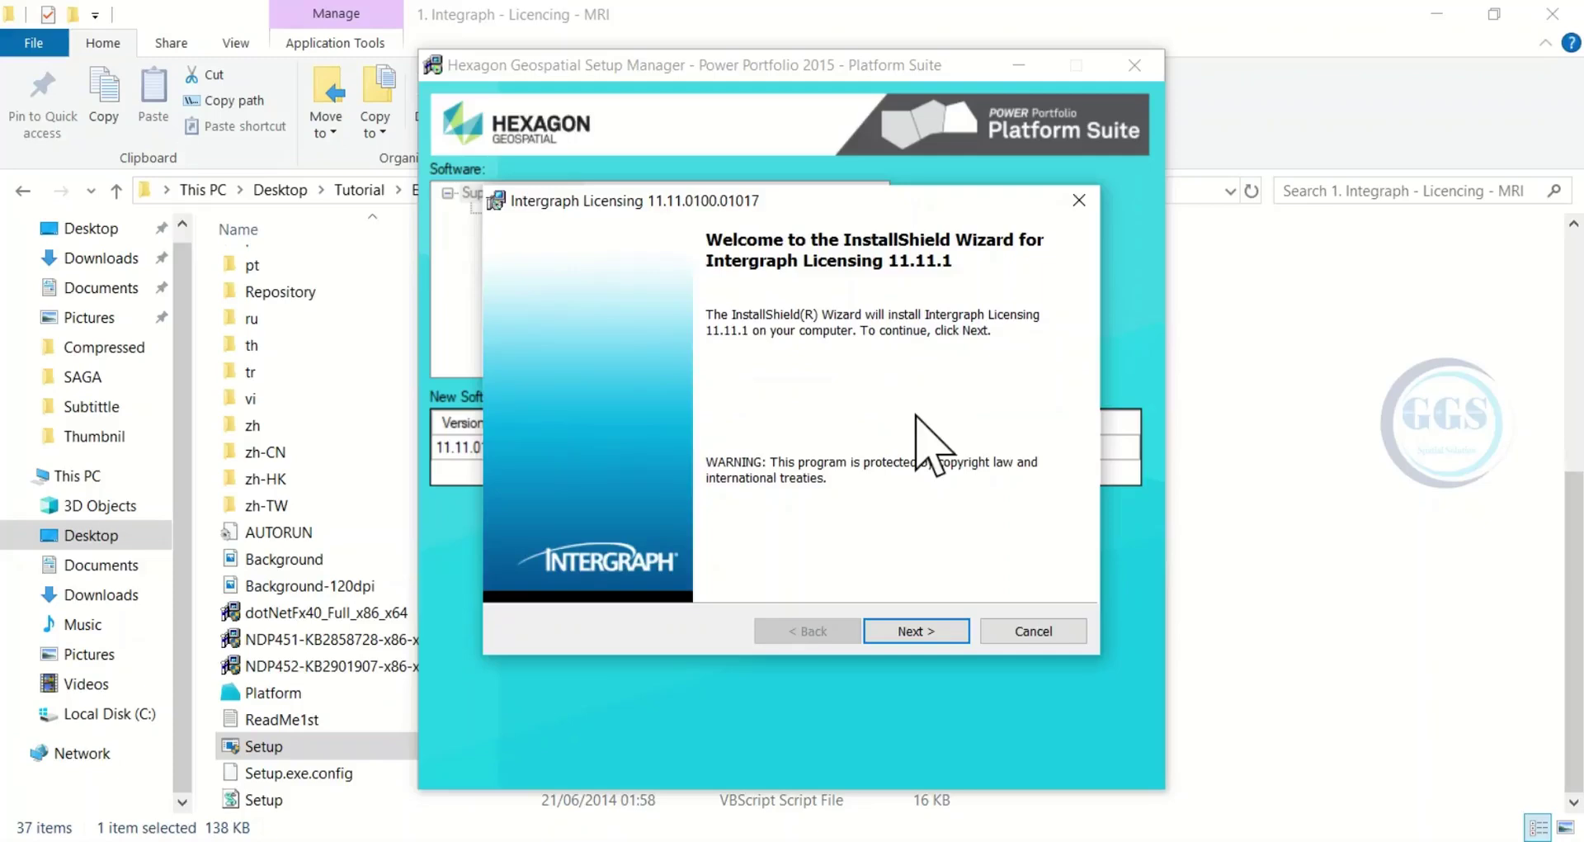
Accept the Intergraph Licensing licence agreement in the wizard.
{"action": "left_click", "coordinate": [920, 632]}
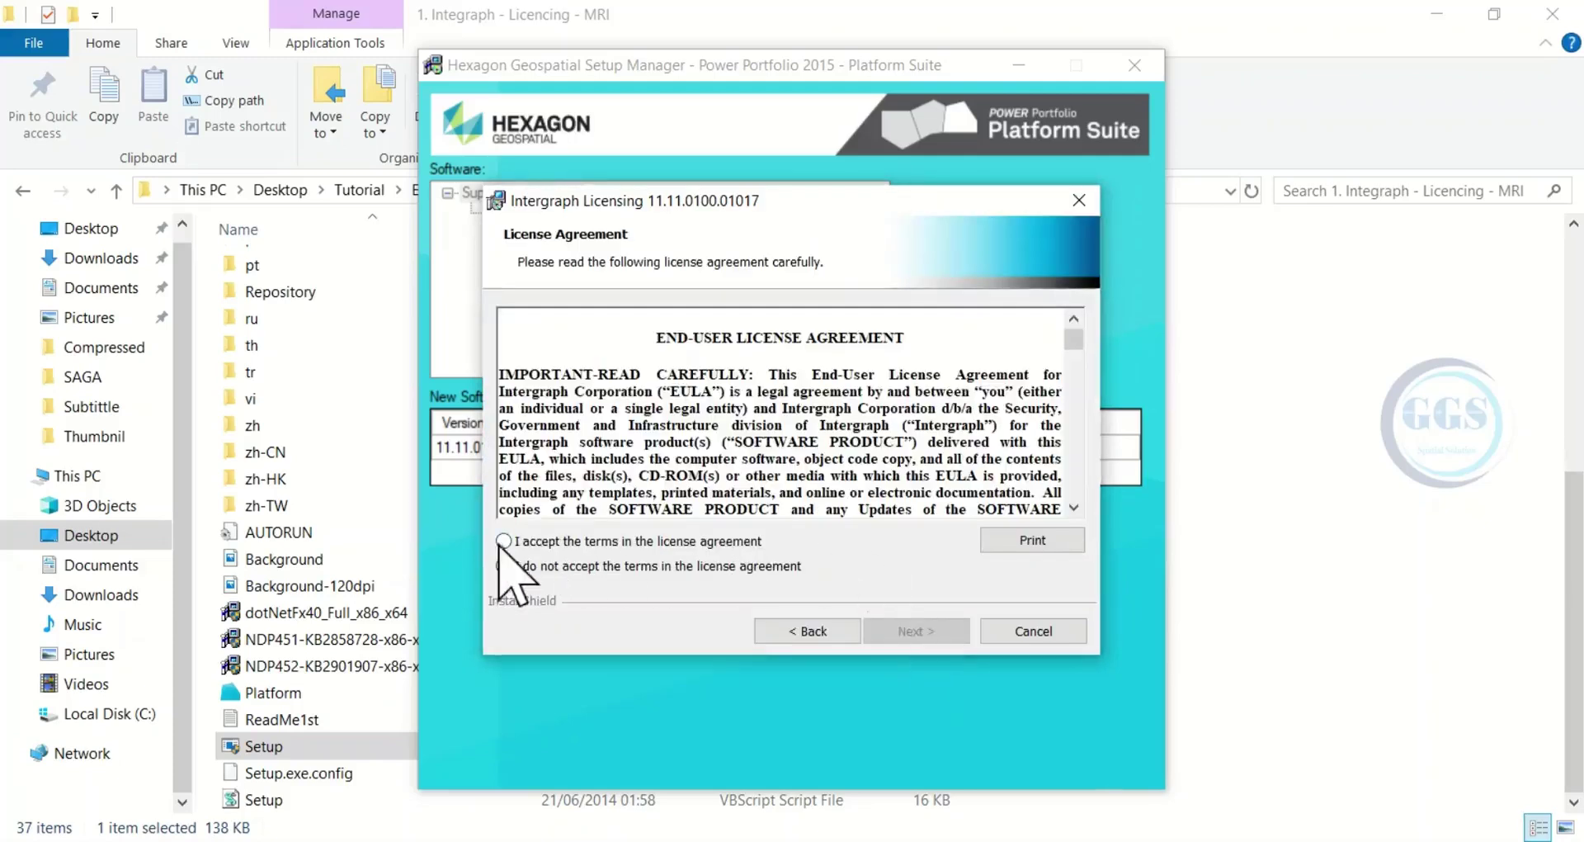
{"action": "left_click", "coordinate": [505, 541]}
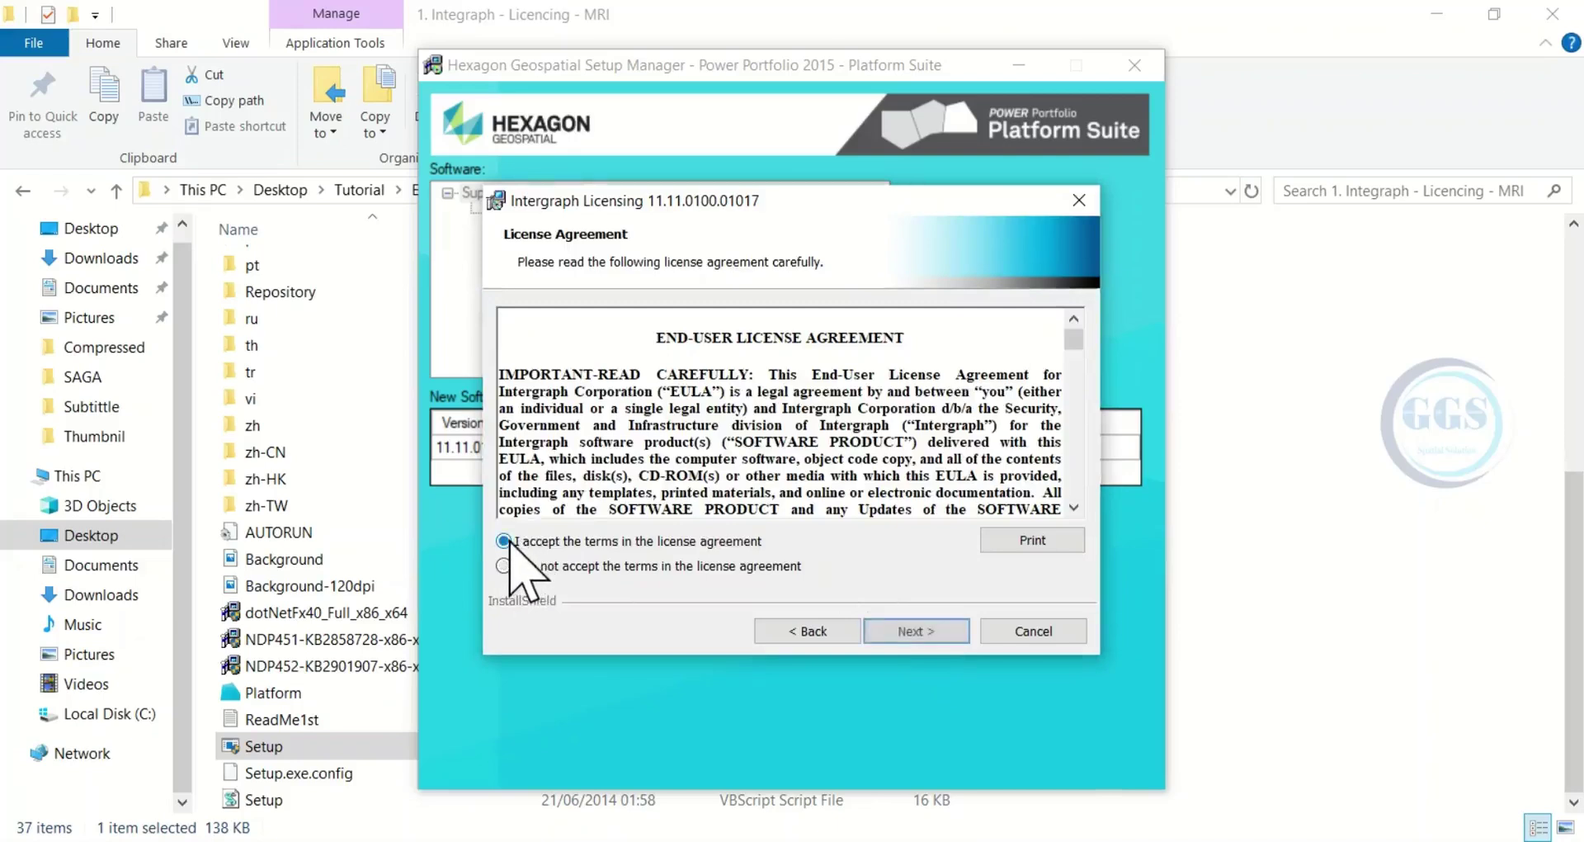
{"action": "left_click", "coordinate": [915, 630]}
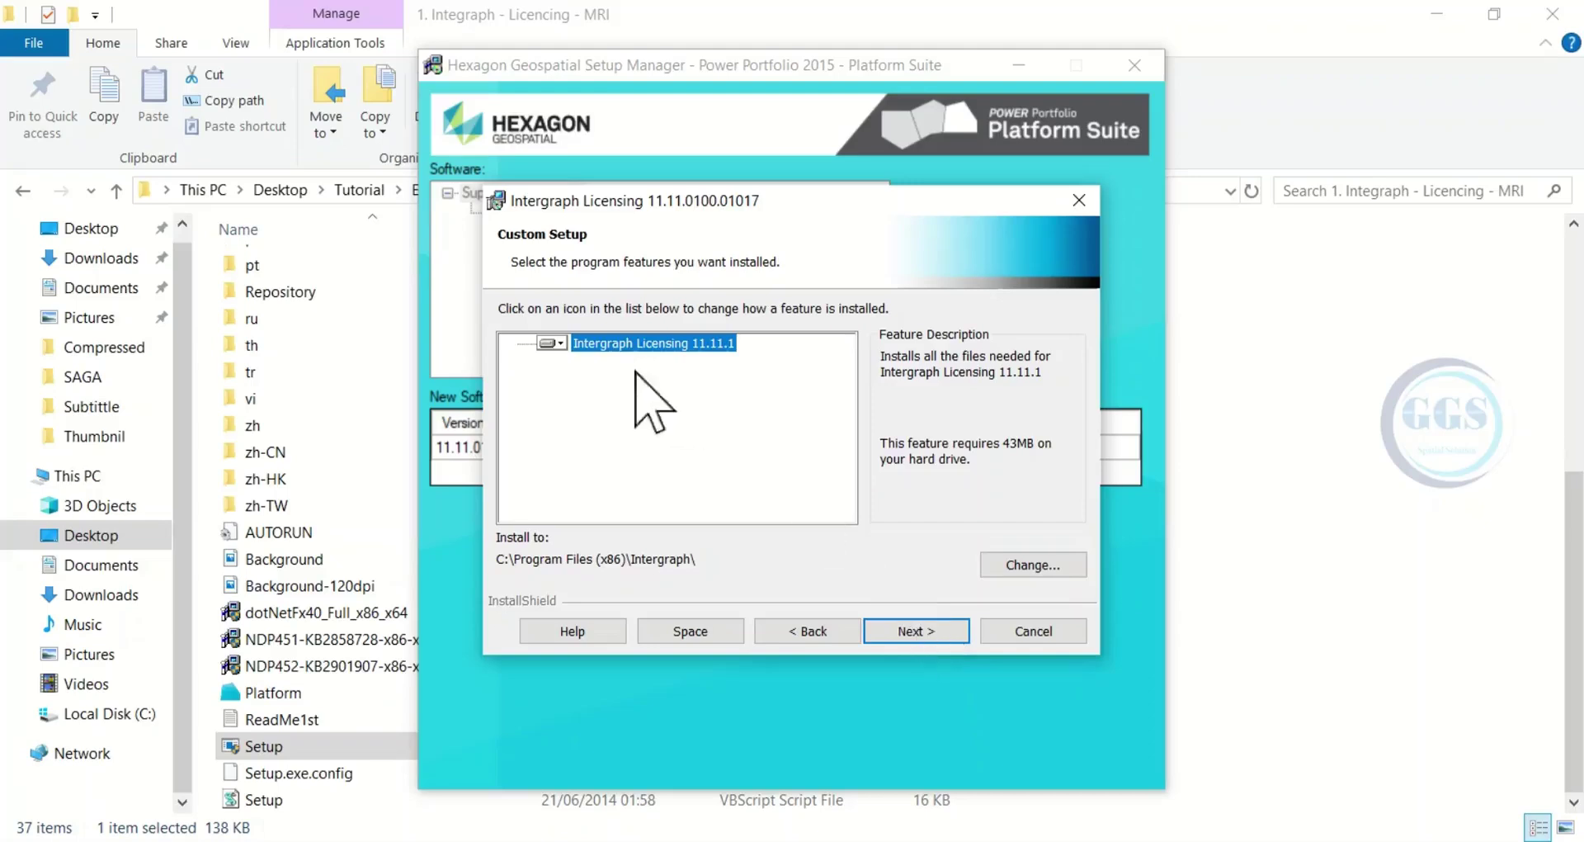
Install the licensing feature with all subfeatures locally and finish the wizard.
{"action": "left_click", "coordinate": [561, 346]}
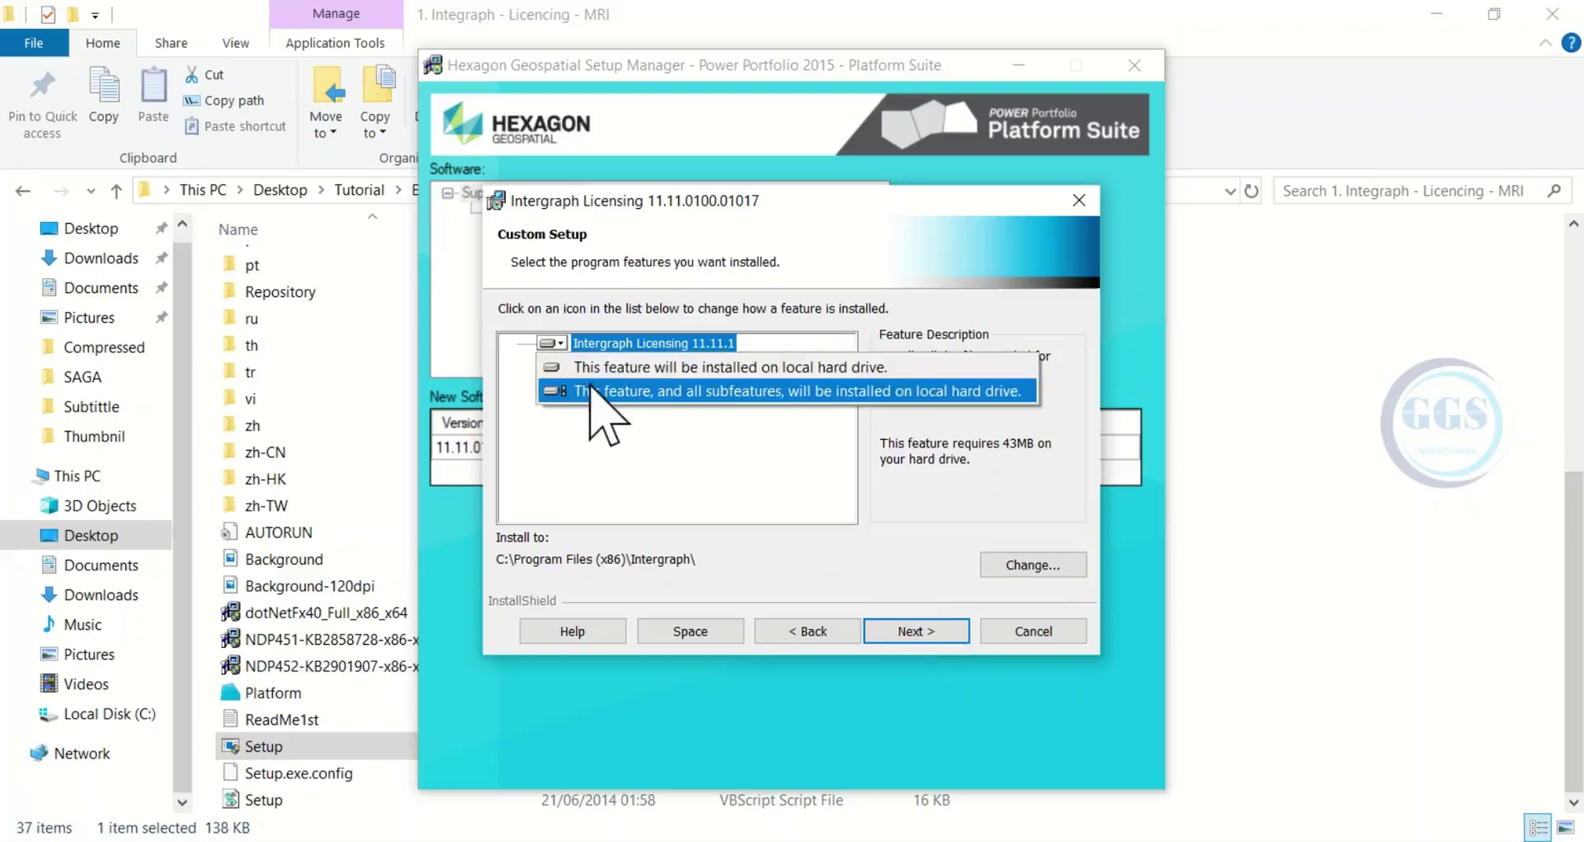
{"action": "left_click", "coordinate": [600, 392]}
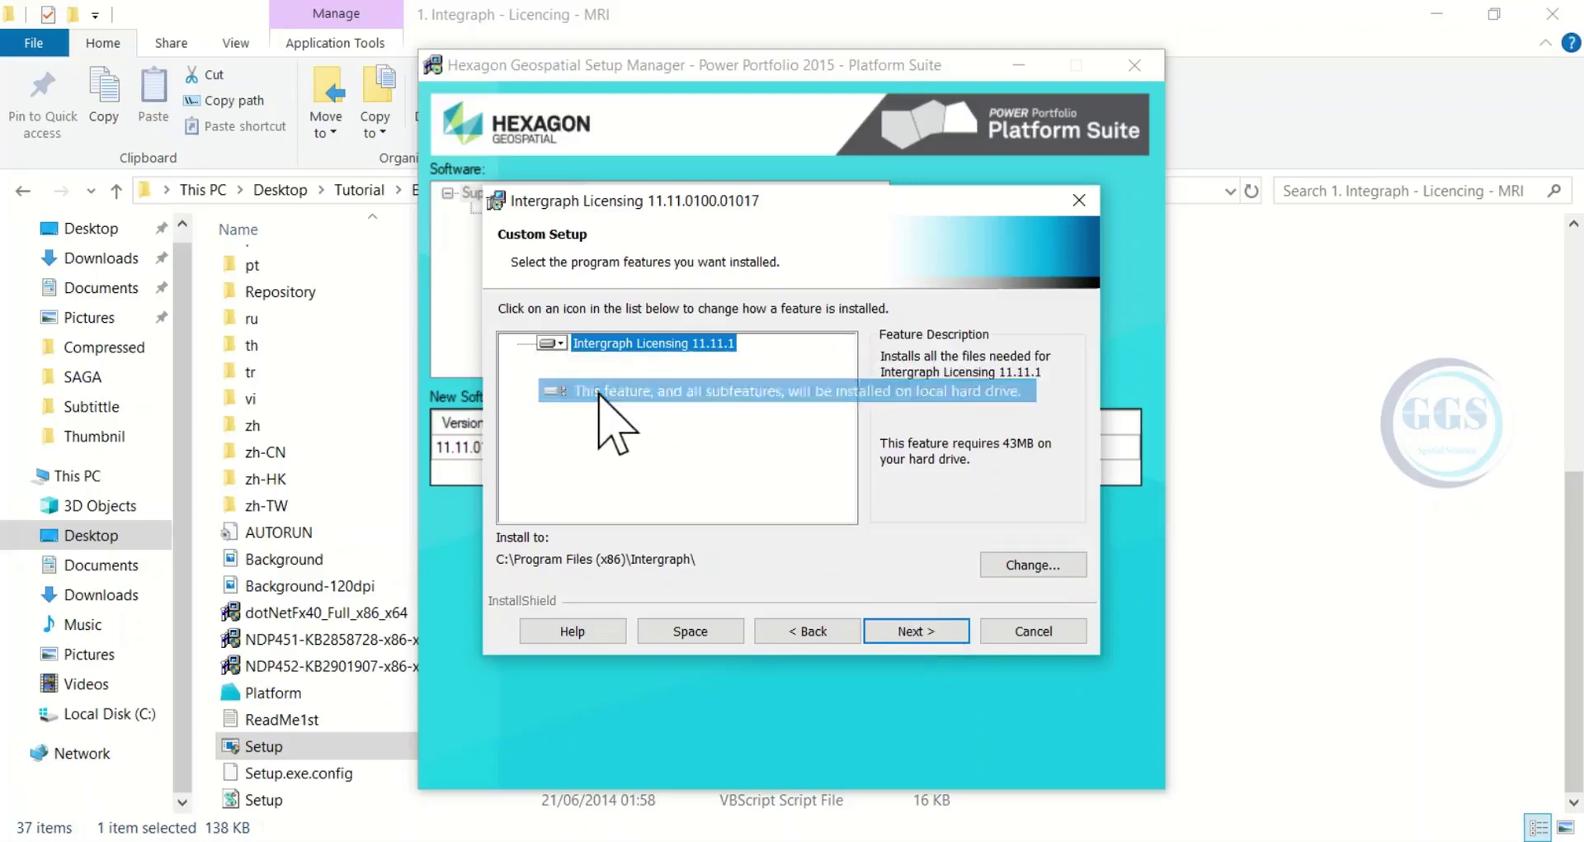
{"action": "left_click", "coordinate": [922, 632]}
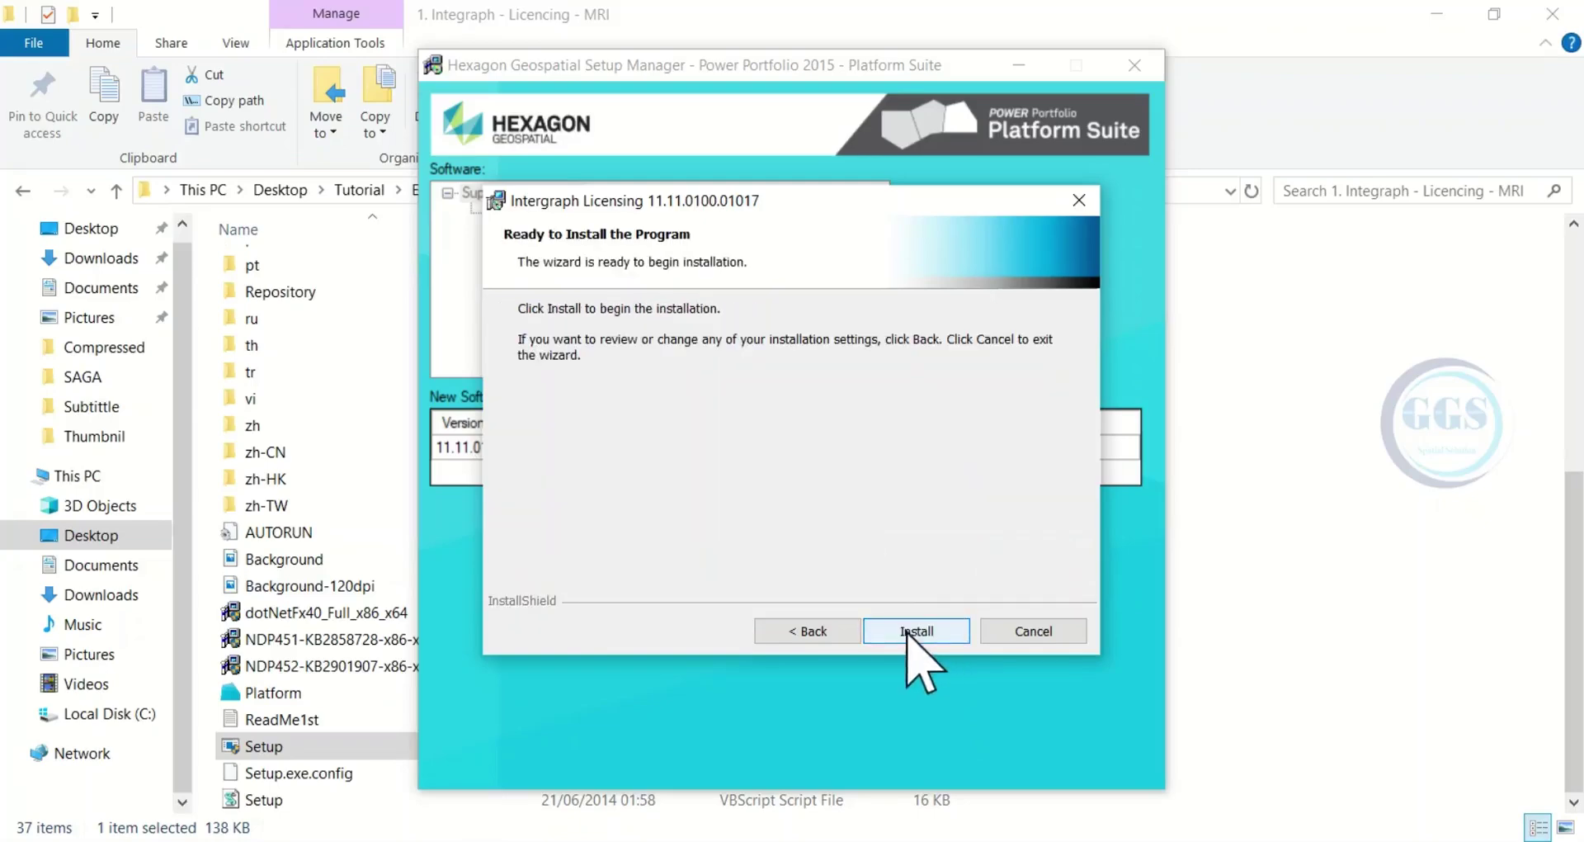
{"action": "left_click", "coordinate": [906, 632]}
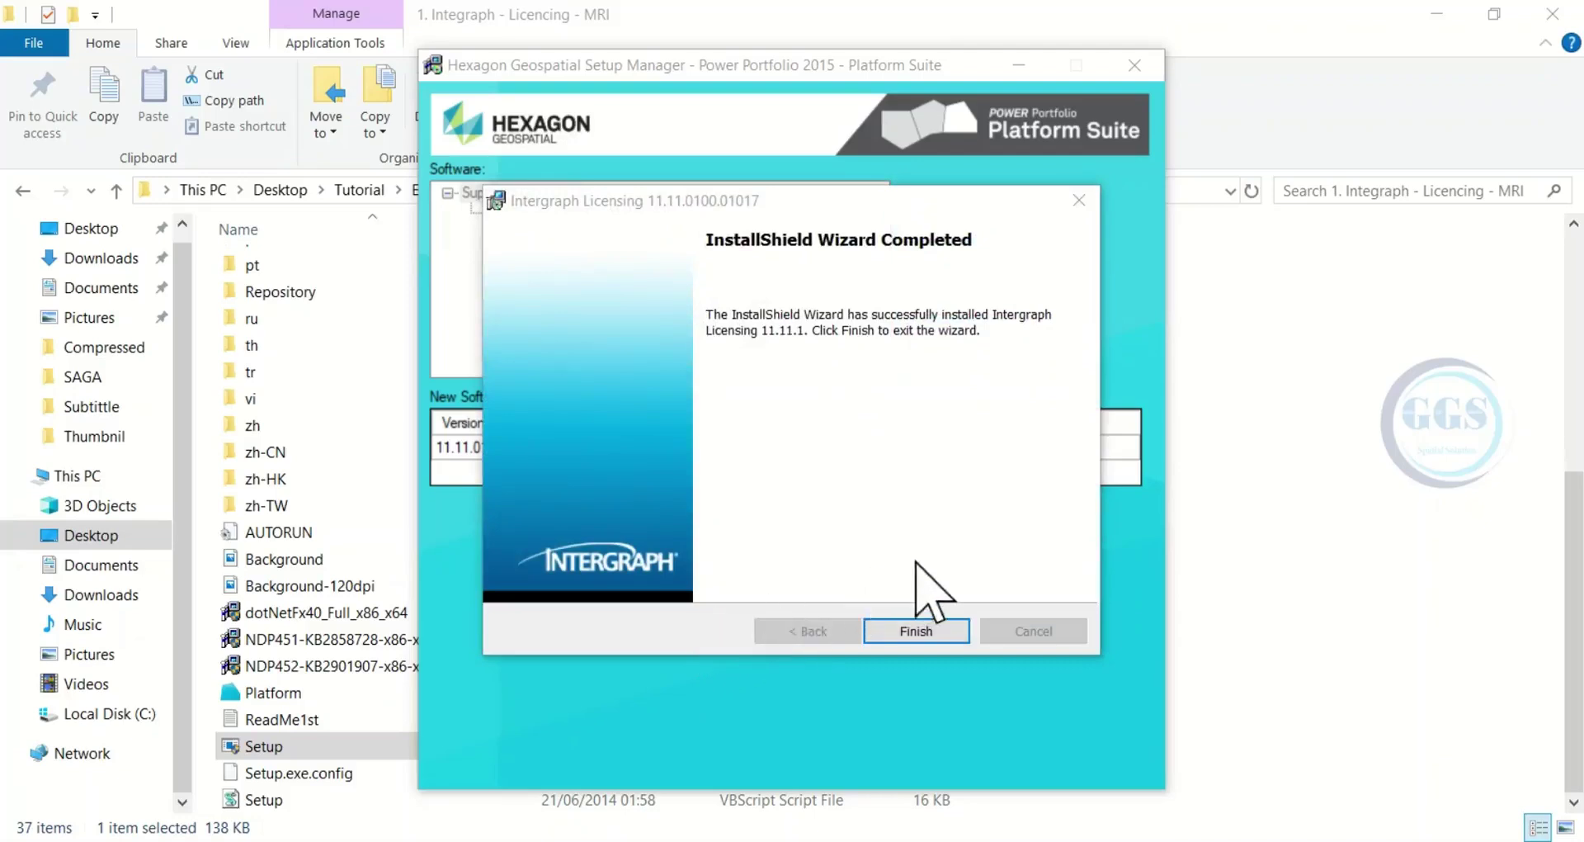
{"action": "left_click", "coordinate": [911, 633]}
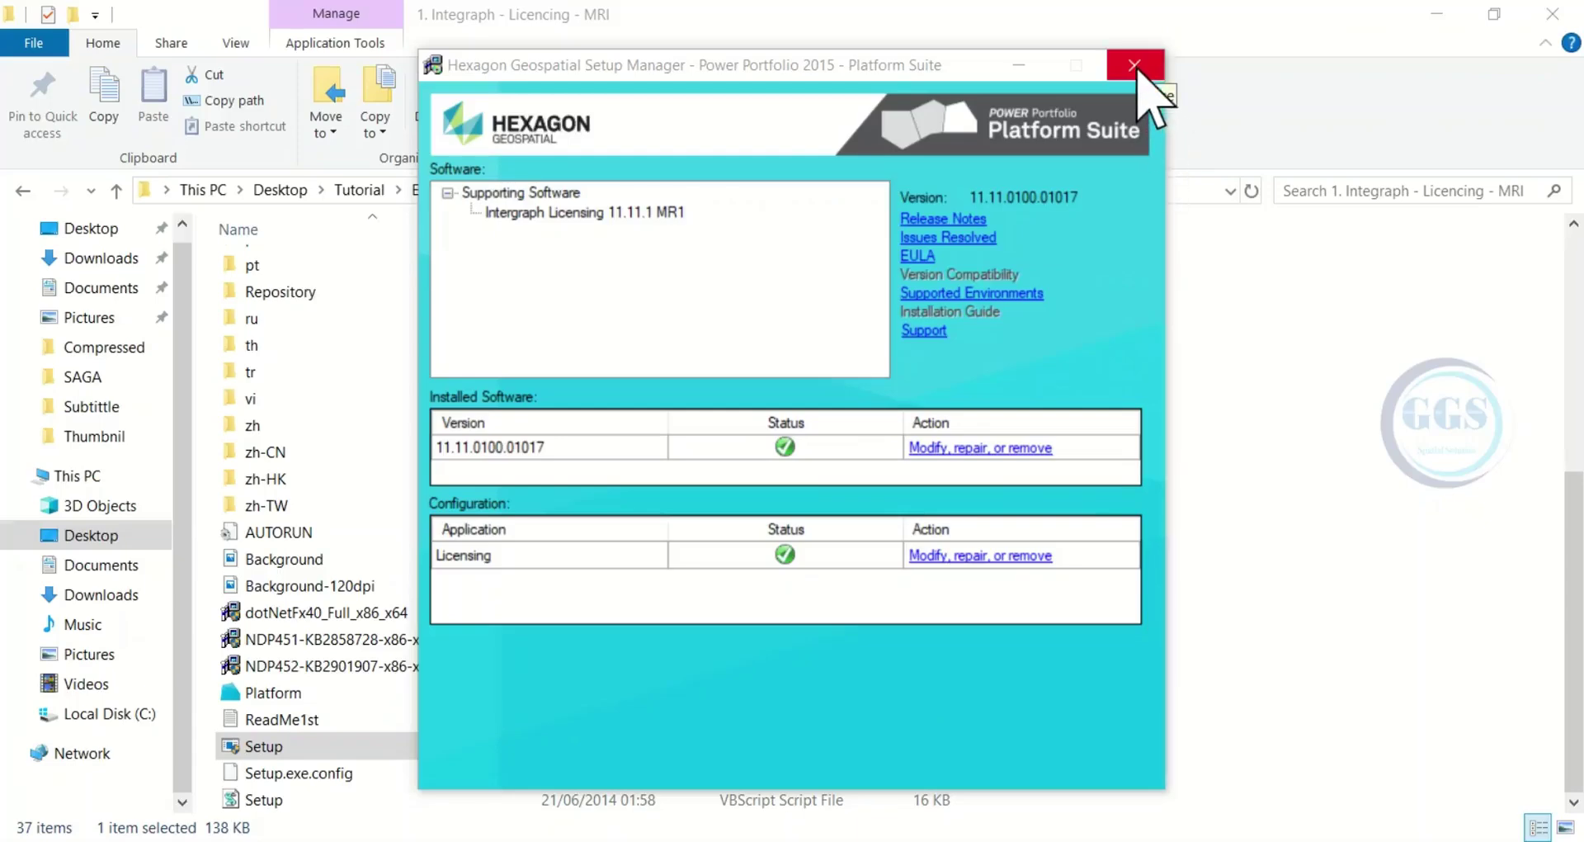
Close the Setup Manager now listing Intergraph Licensing as installed.
{"action": "left_click", "coordinate": [1135, 66]}
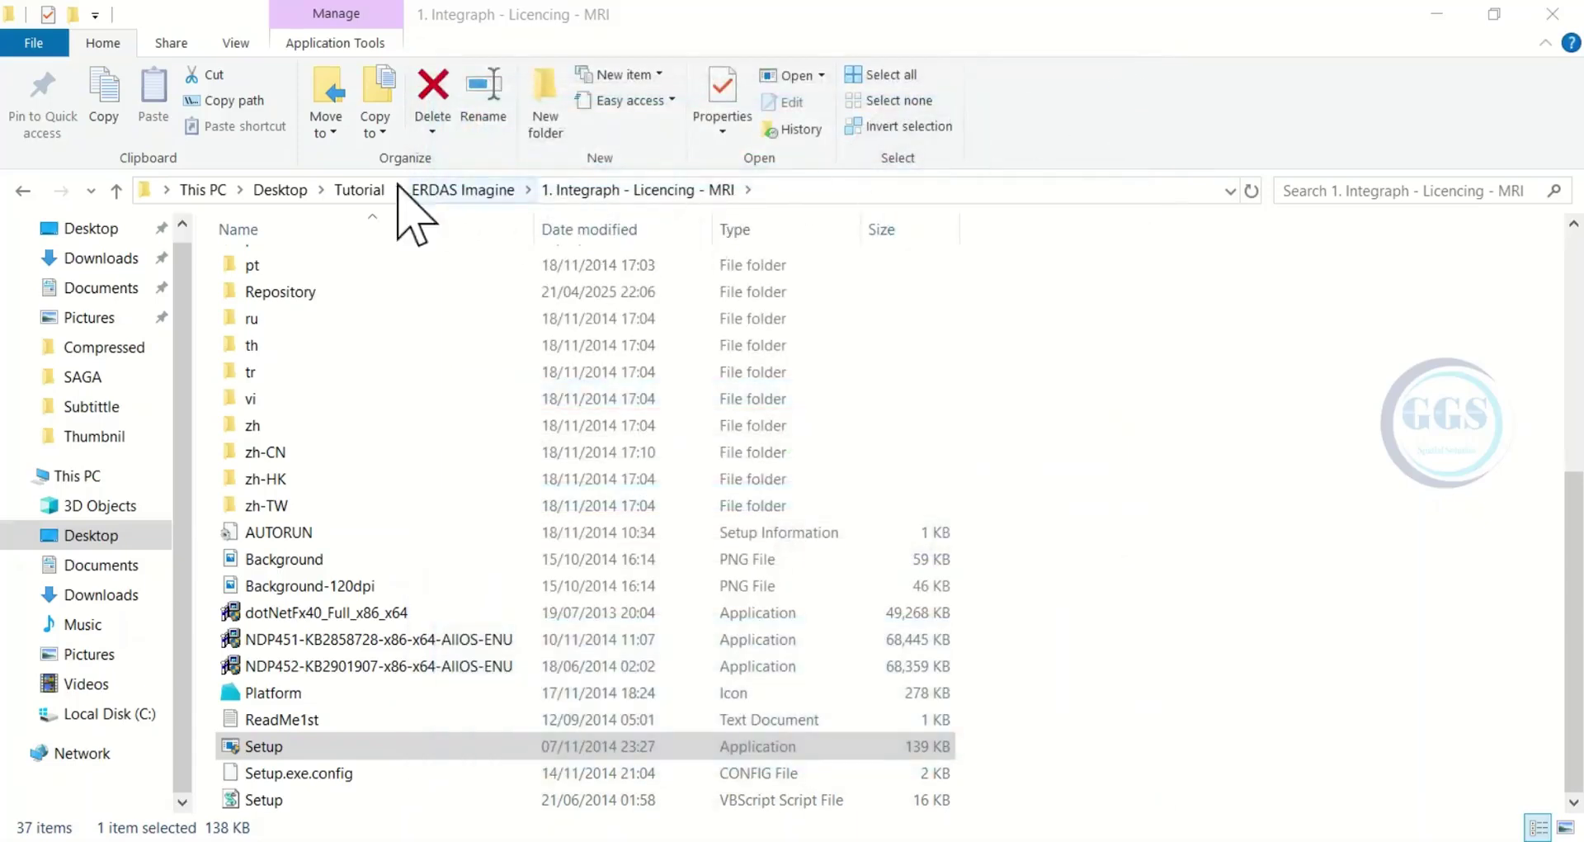
Run Setup from the 2. Erdas Foundation folder as administrator.
{"action": "left_click", "coordinate": [475, 192]}
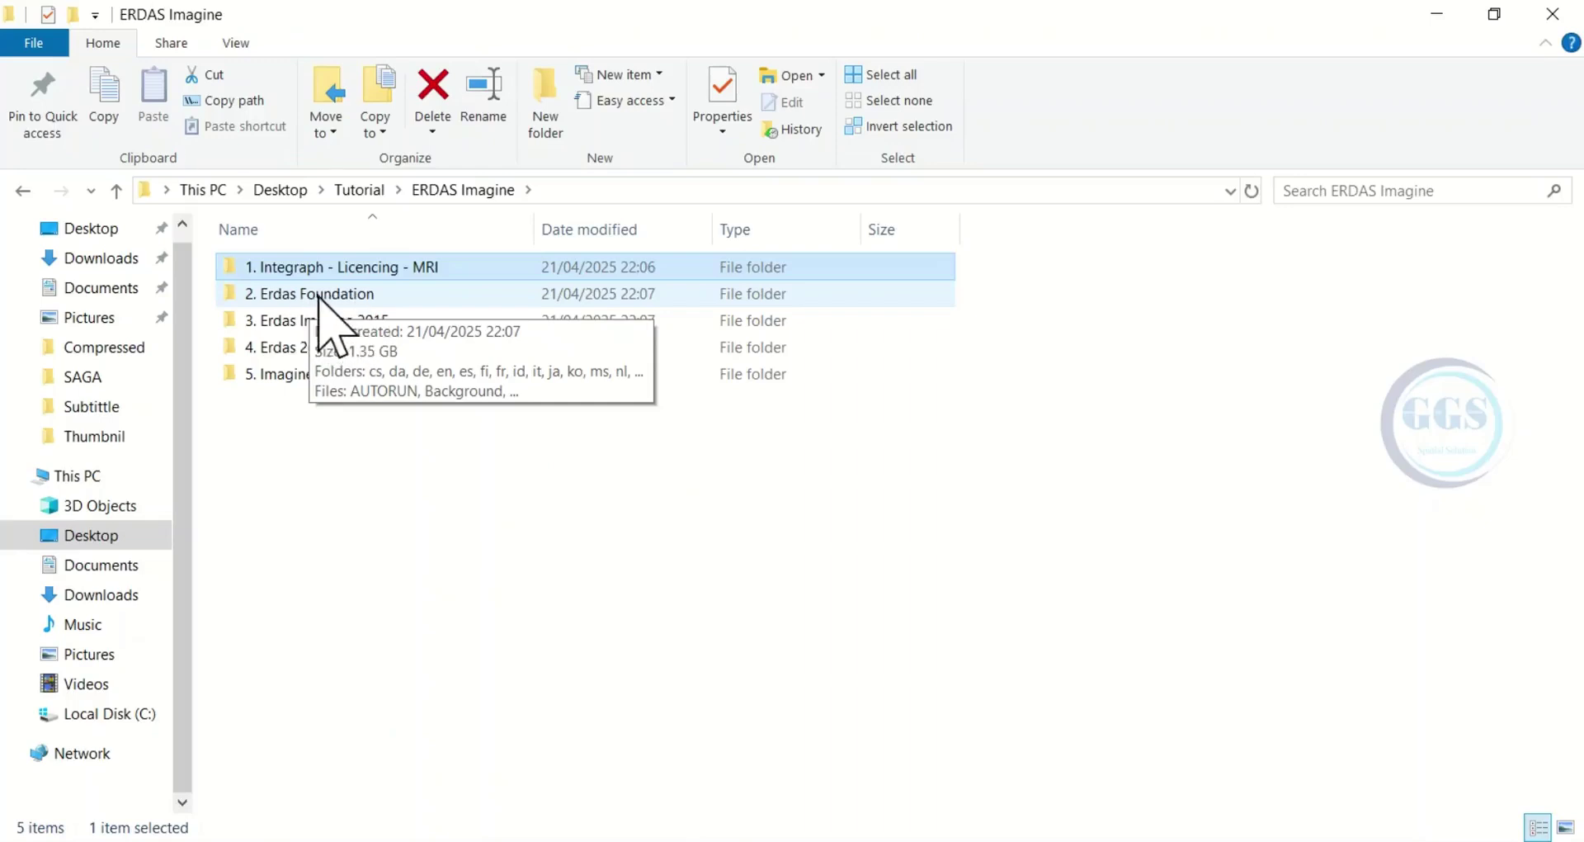
{"action": "double_click", "coordinate": [317, 294]}
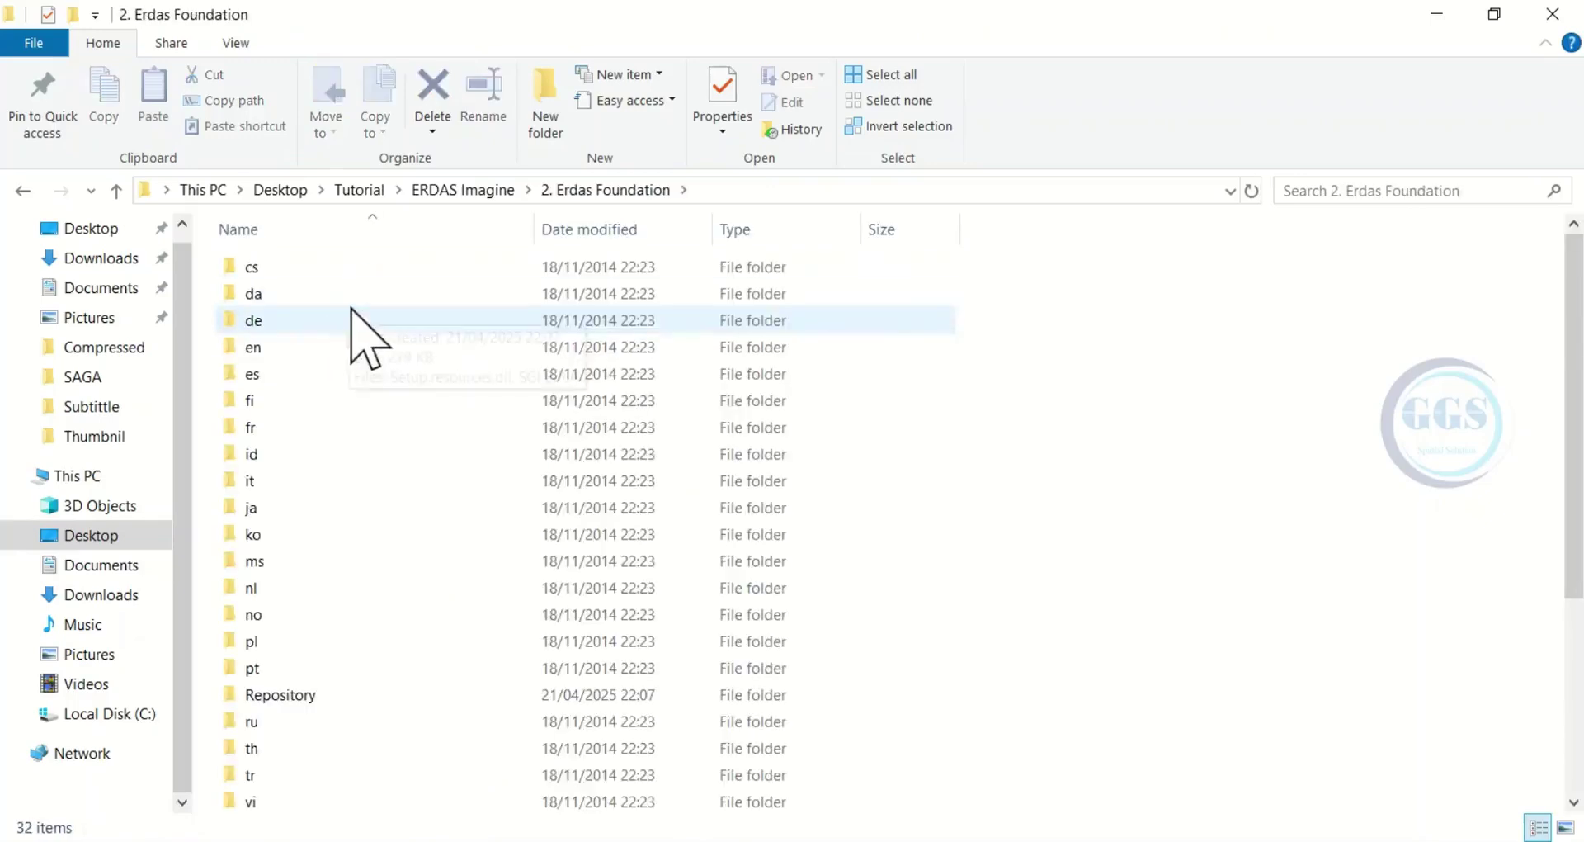
{"action": "scroll", "coordinate": [523, 475], "scroll_direction": "down", "scroll_amount": 4}
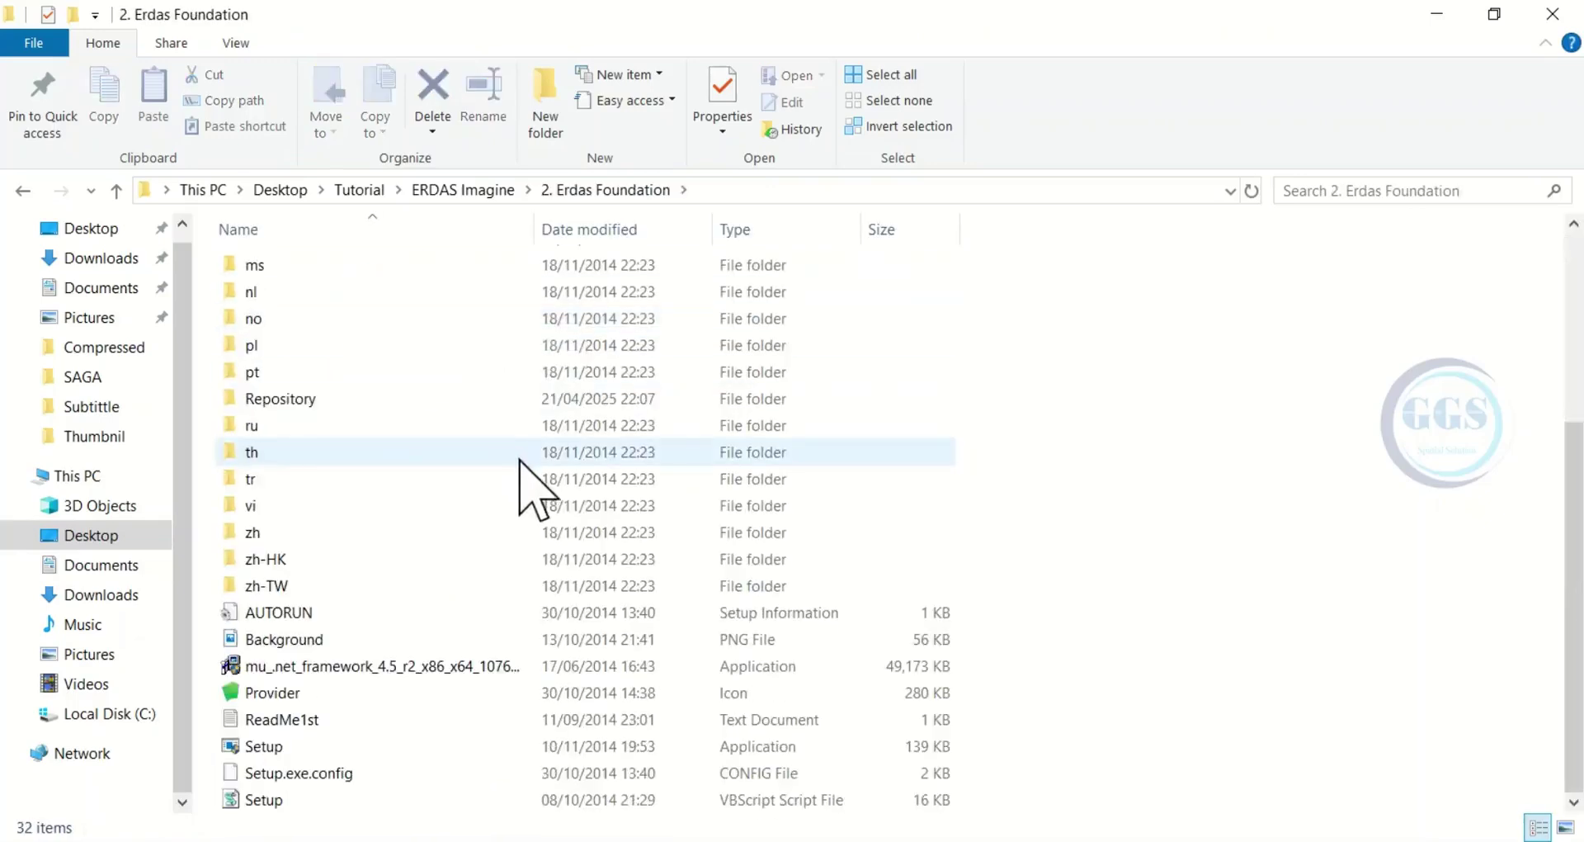
{"action": "left_click", "coordinate": [277, 747]}
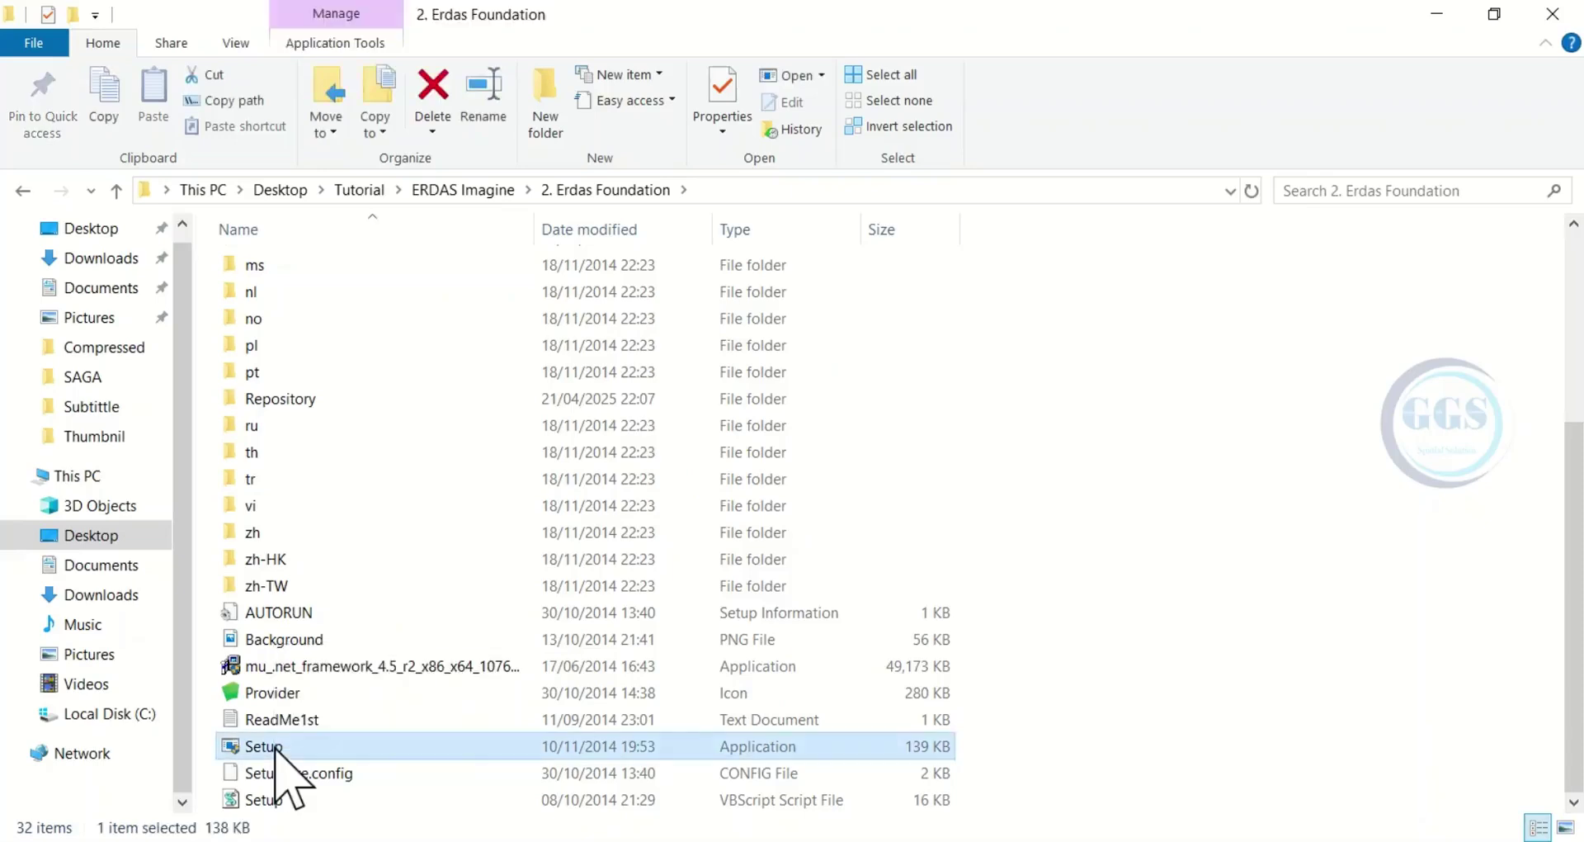
{"action": "right_click", "coordinate": [277, 747]}
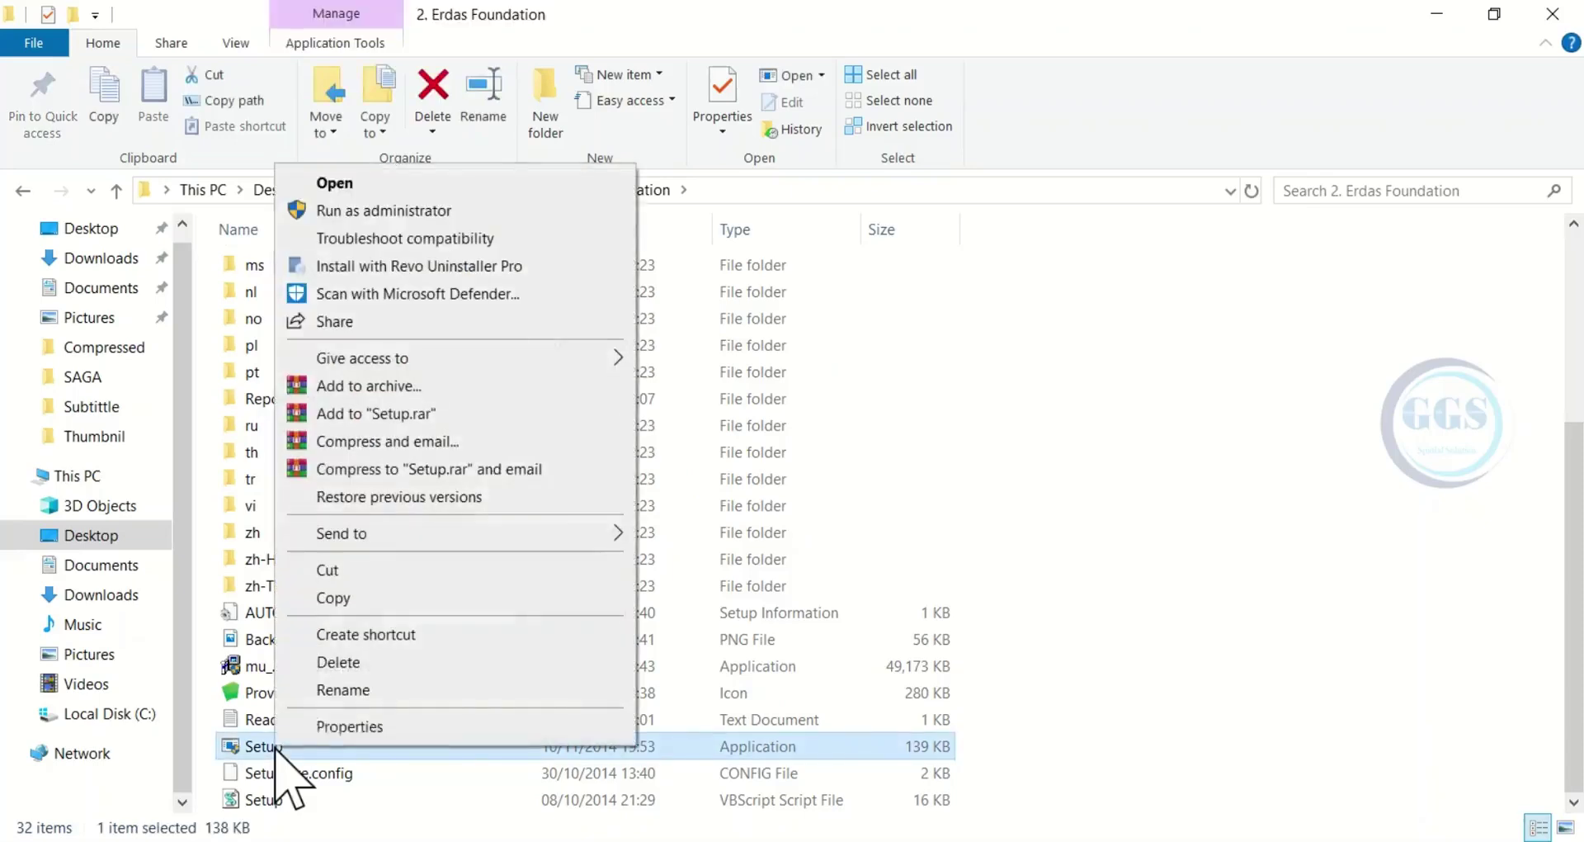
{"action": "left_click", "coordinate": [394, 210]}
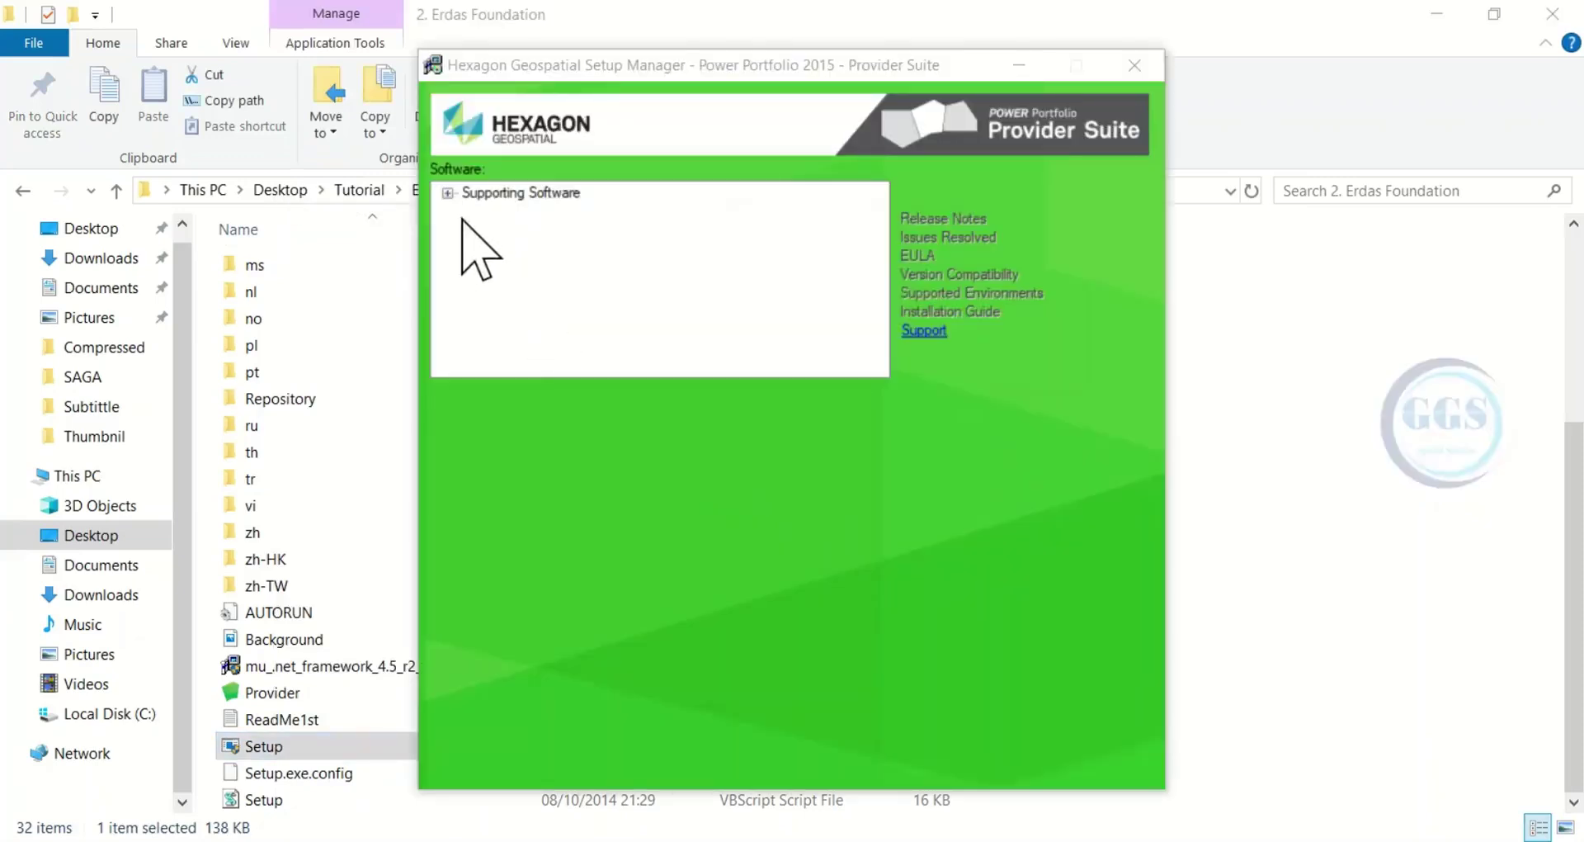
Select ERDAS Foundation 2015 under Supporting Software and start its installation.
{"action": "left_click", "coordinate": [447, 193]}
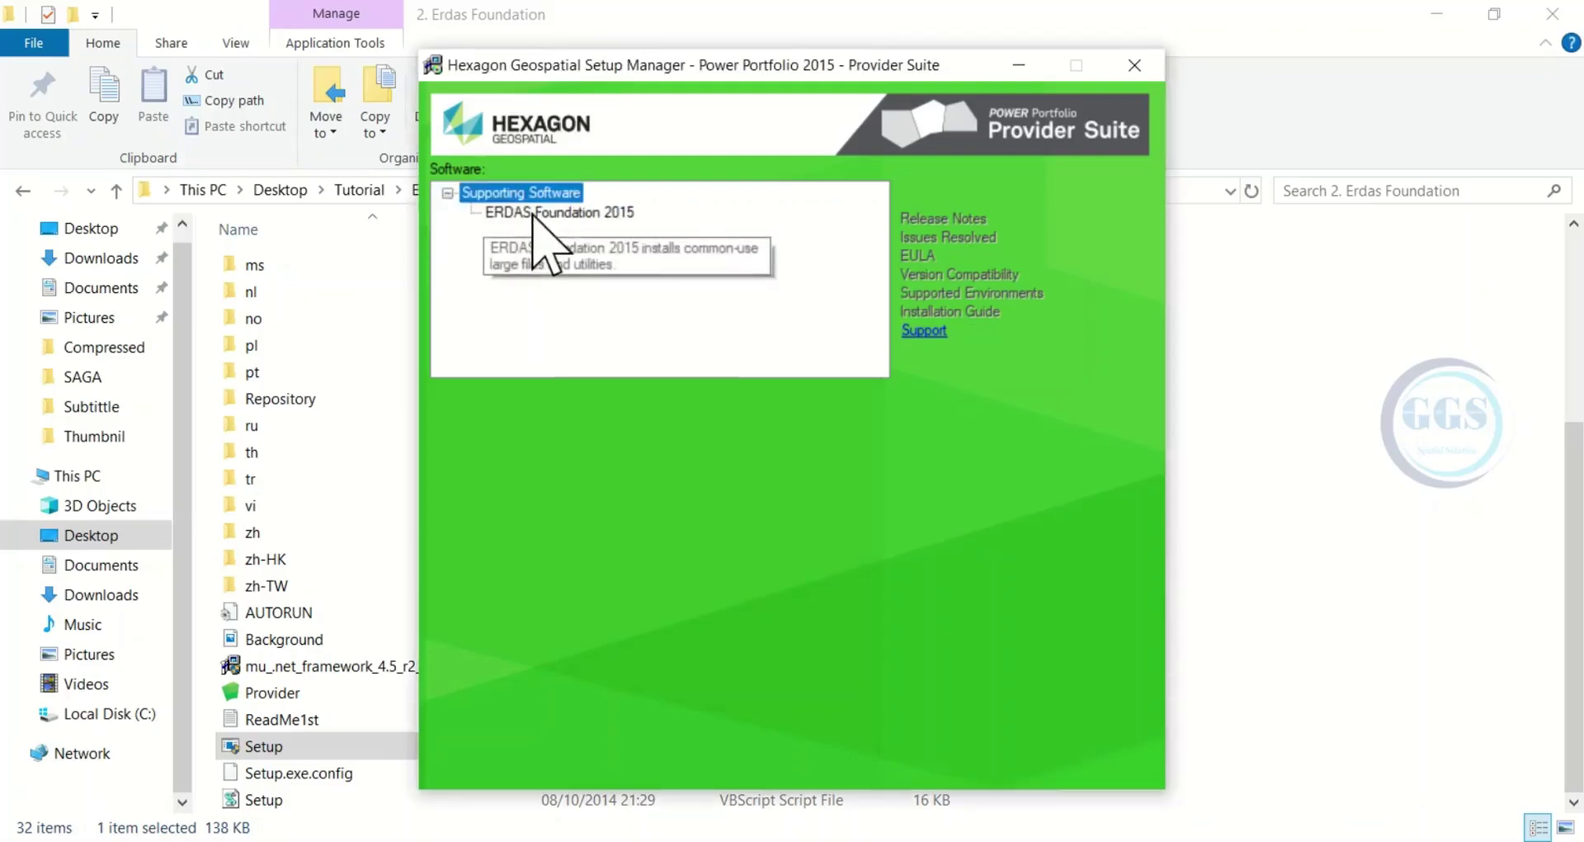
{"action": "left_click", "coordinate": [541, 214]}
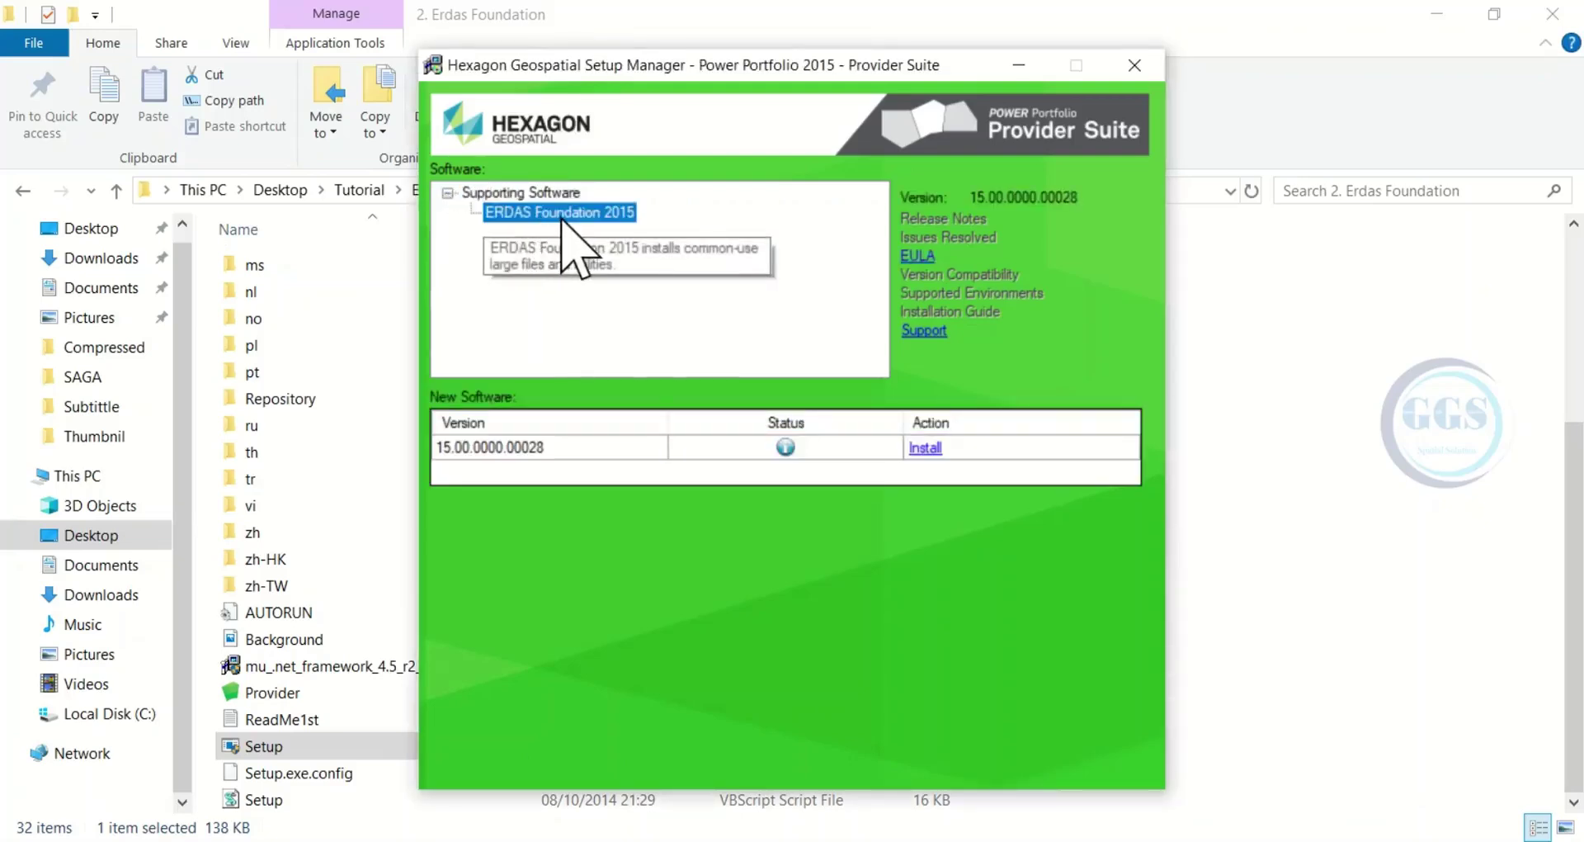
{"action": "left_click", "coordinate": [926, 449]}
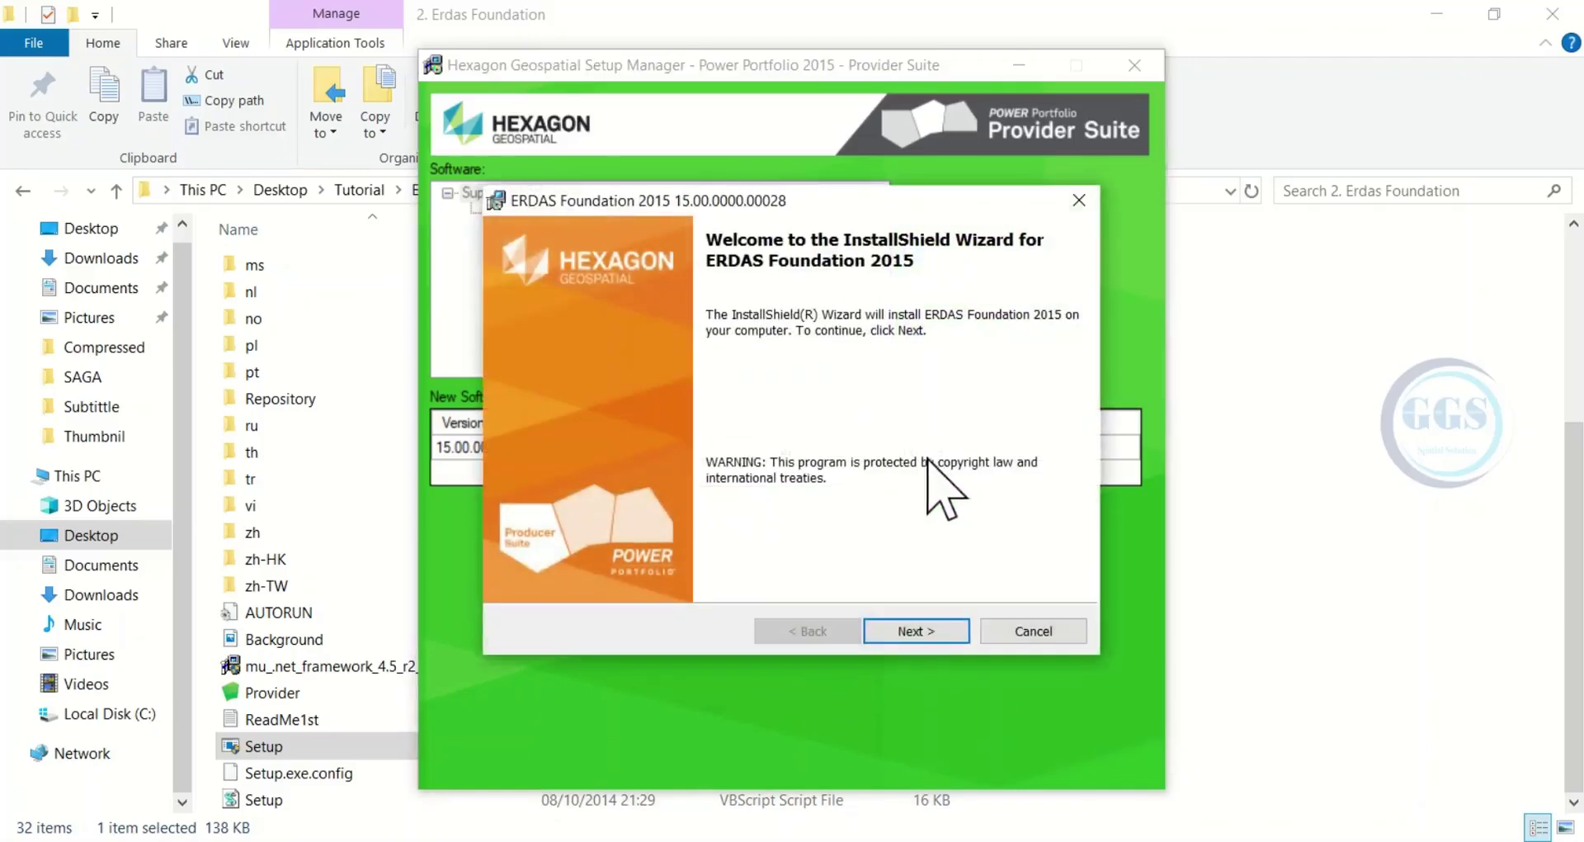
Accept the ERDAS Foundation 2015 licence agreement in the wizard.
{"action": "left_click", "coordinate": [909, 629]}
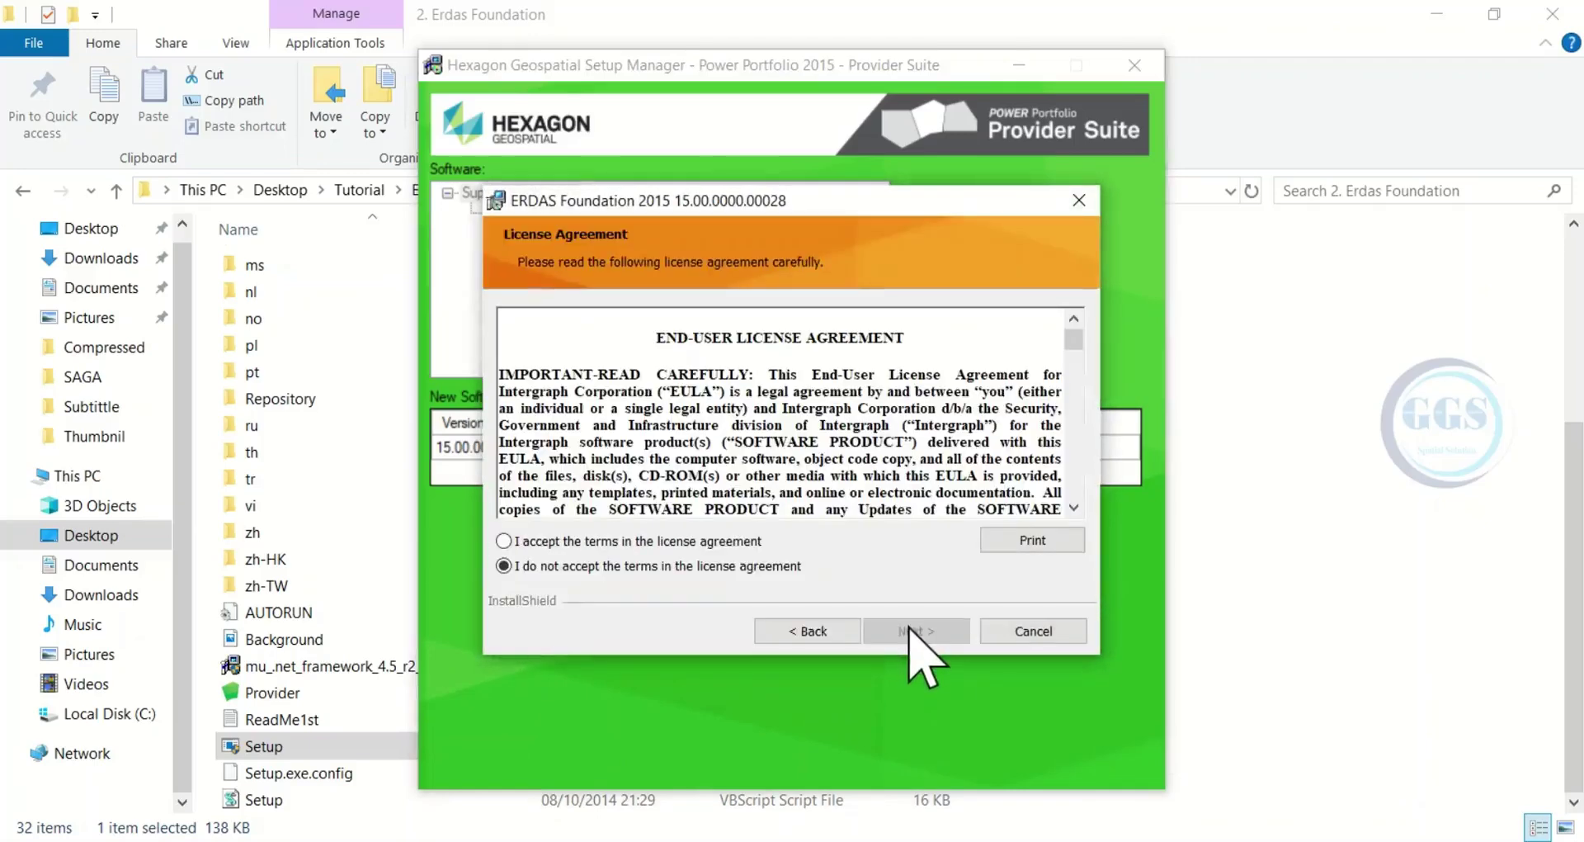
{"action": "left_click", "coordinate": [504, 542]}
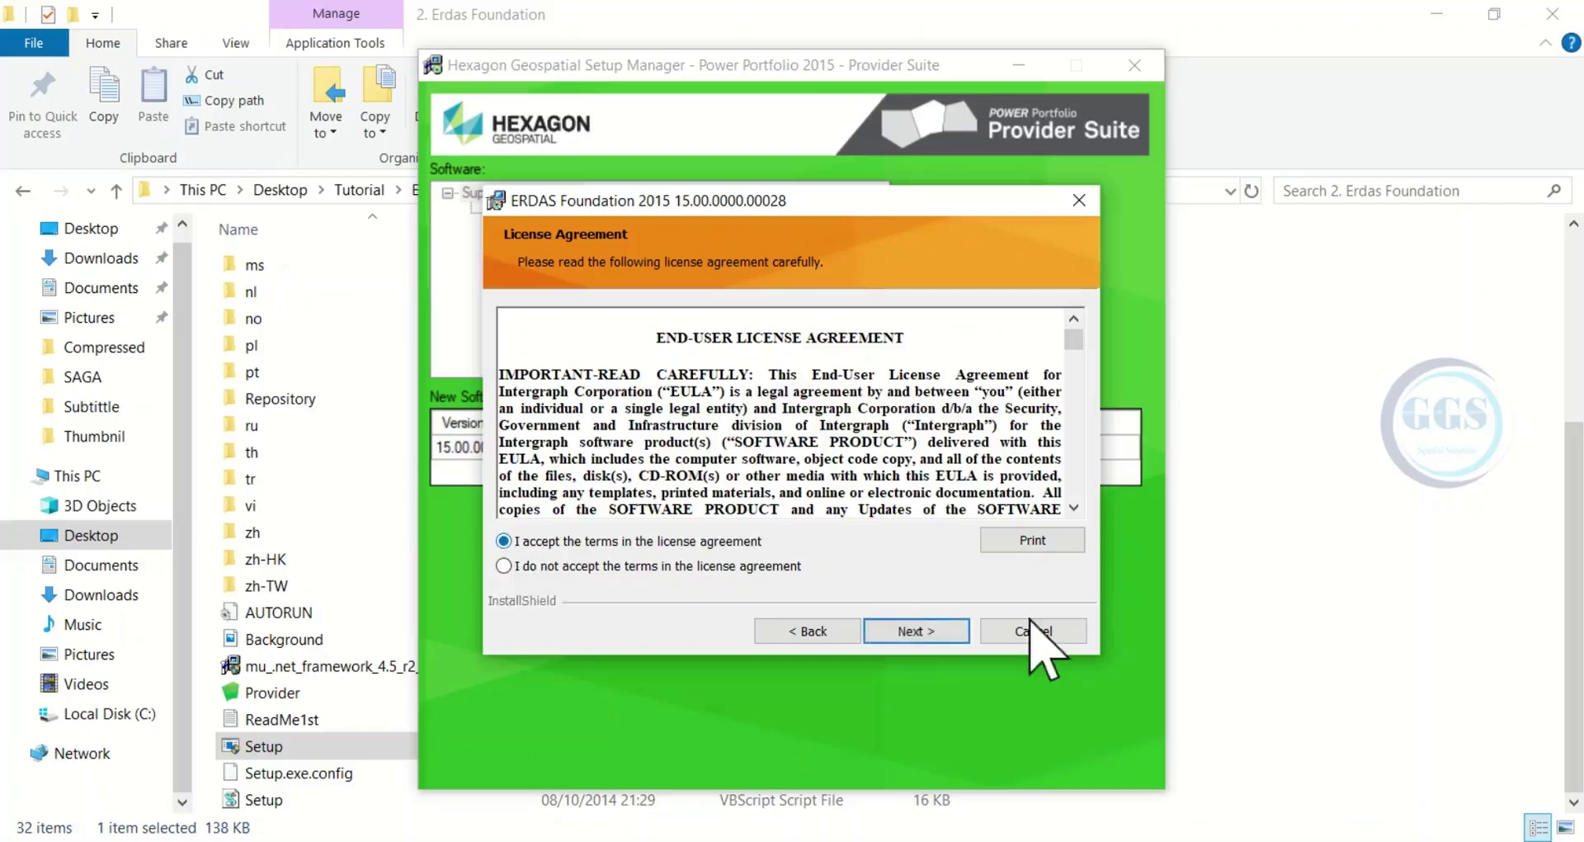
{"action": "left_click", "coordinate": [914, 630]}
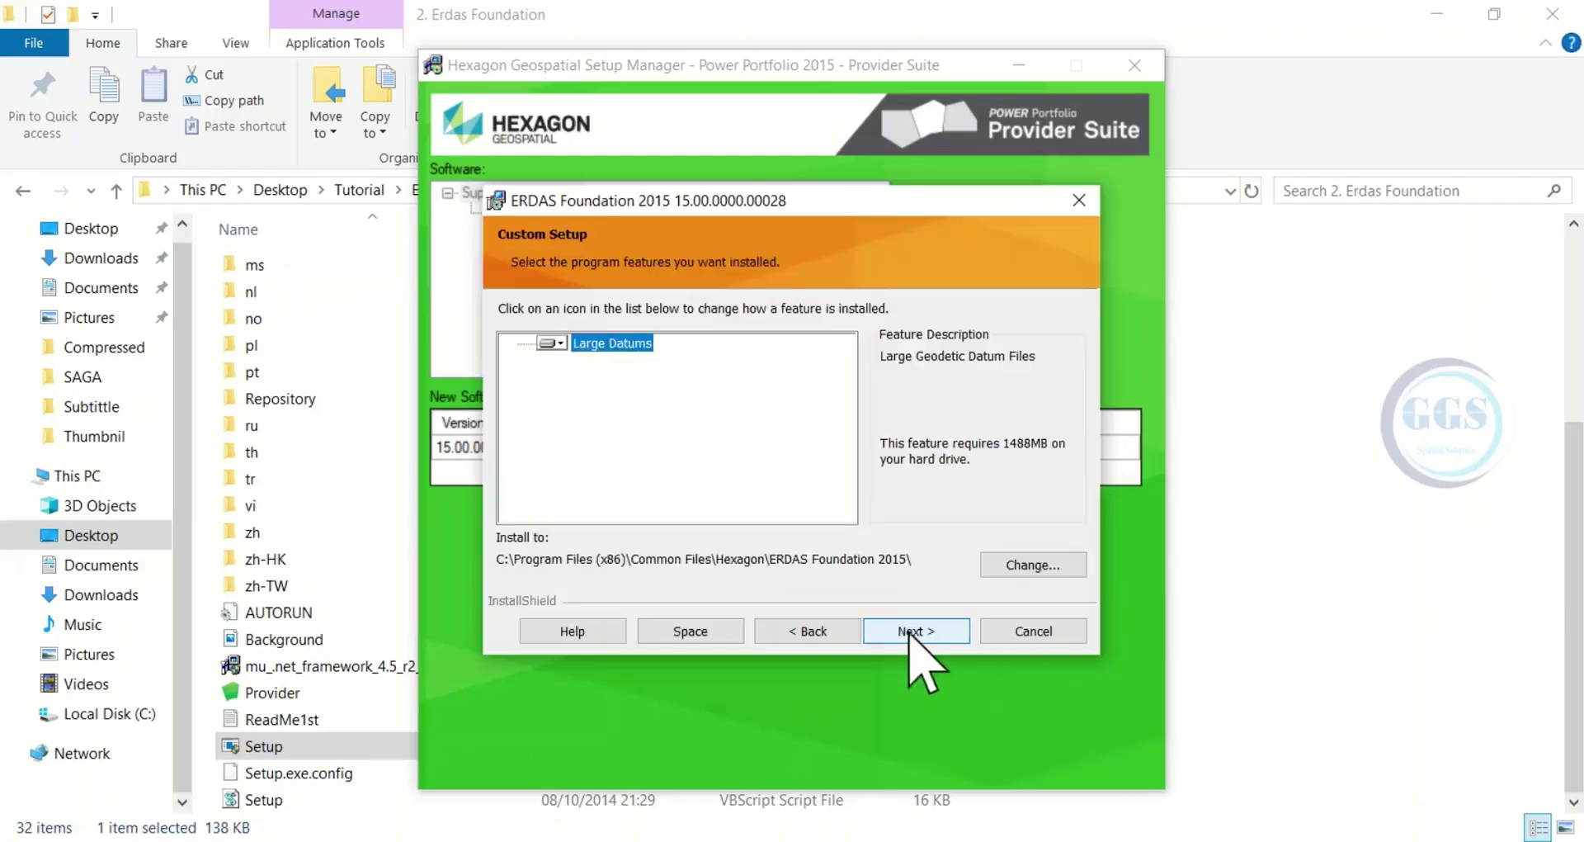
Set Large Datums to install with all subfeatures and start the installation.
{"action": "left_click", "coordinate": [560, 345]}
{"action": "left_click", "coordinate": [611, 392]}
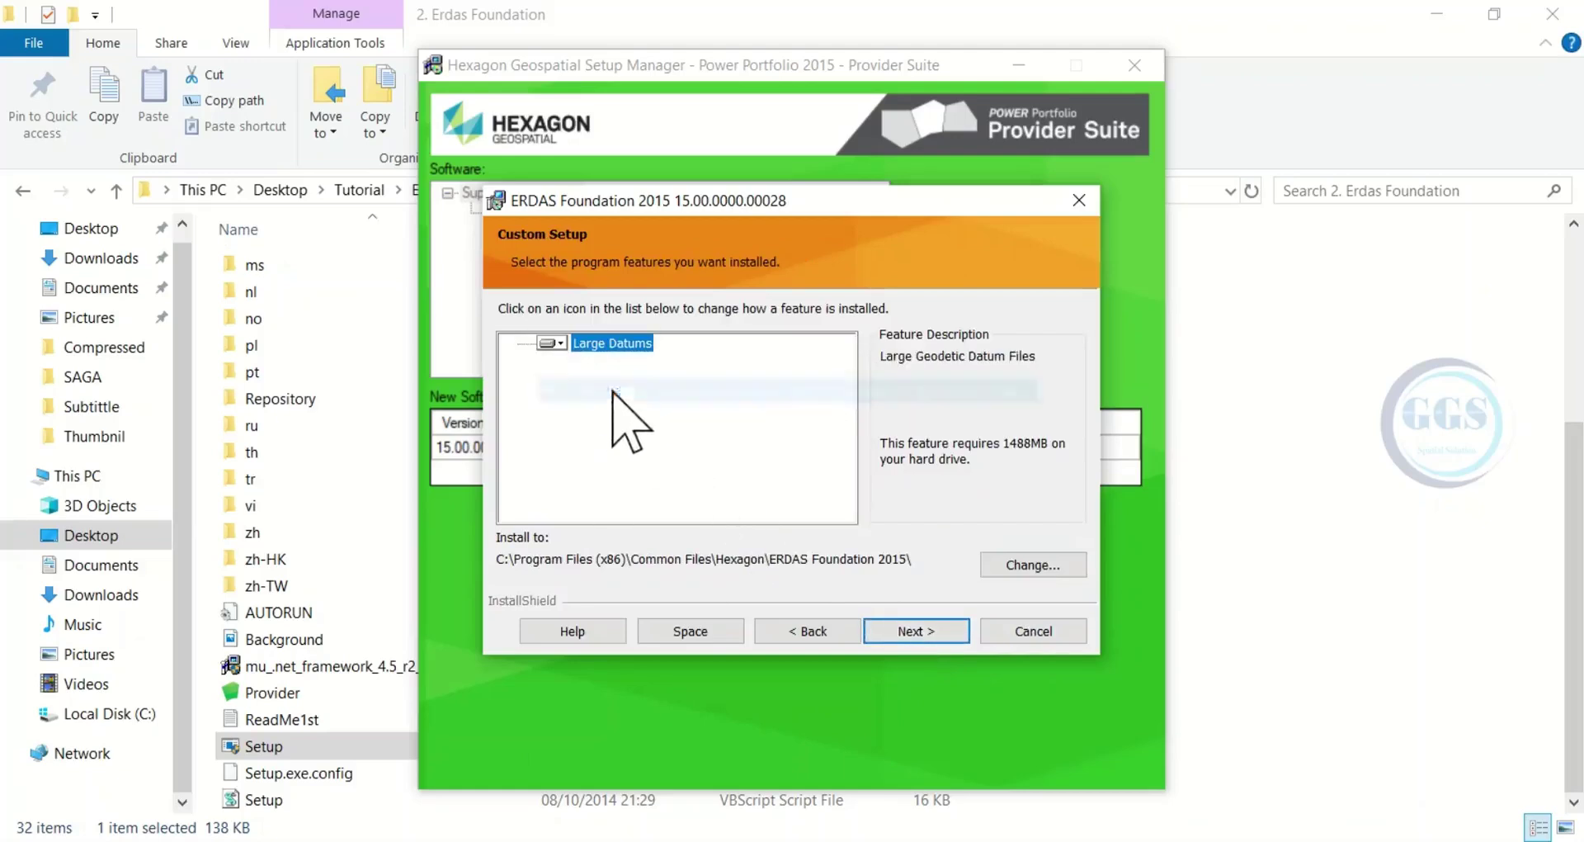
{"action": "left_click", "coordinate": [915, 632]}
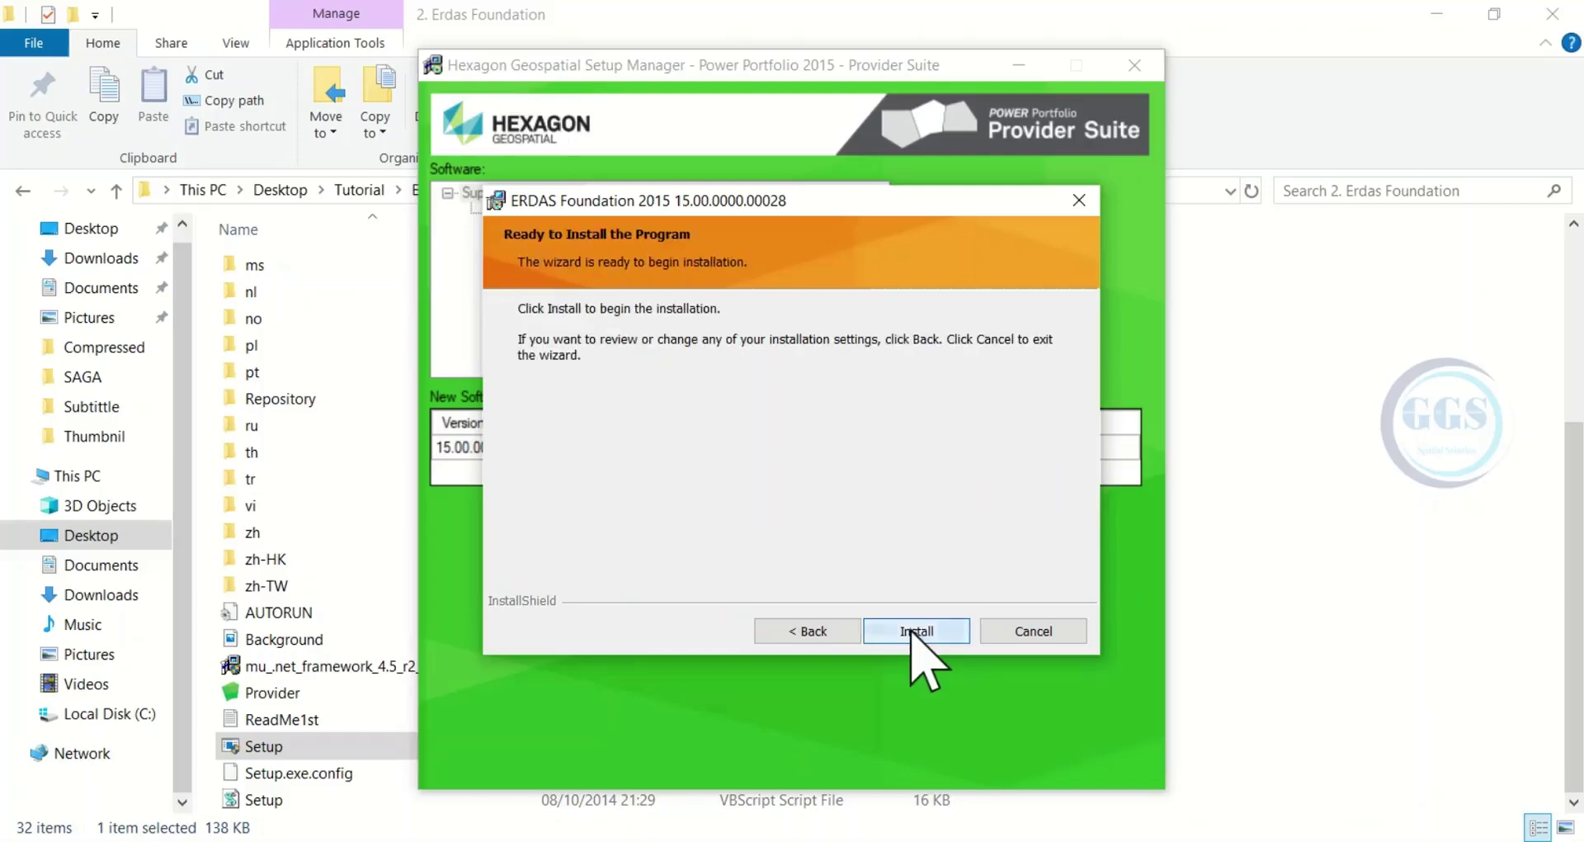
{"action": "left_click", "coordinate": [913, 633]}
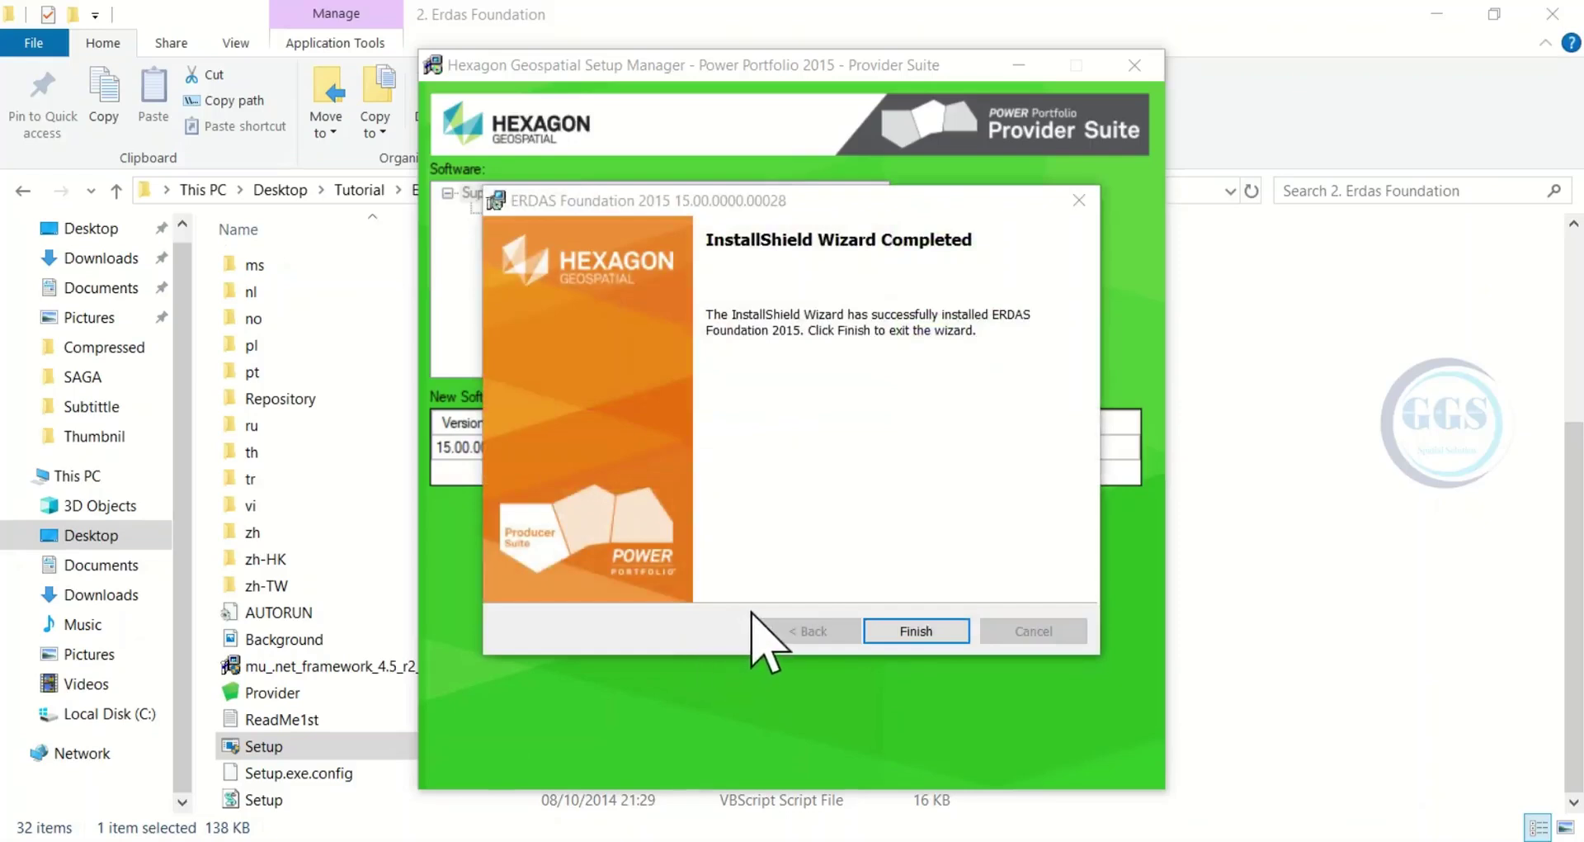
Finish the Foundation wizard and close the Setup Manager showing version 15.00.0000.00028.
{"action": "left_click", "coordinate": [920, 631]}
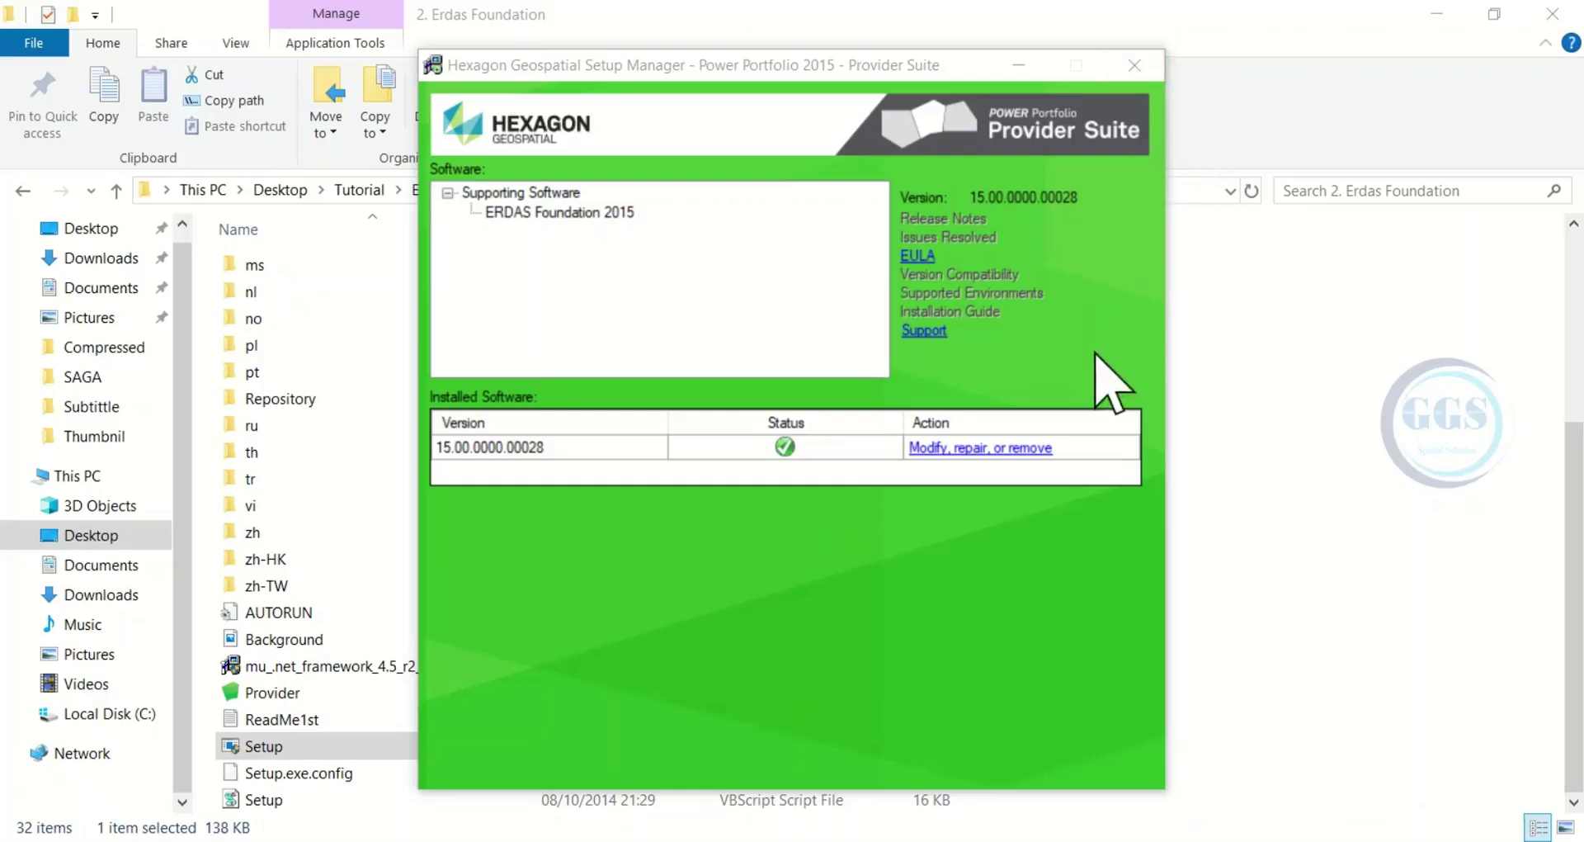
{"action": "left_click", "coordinate": [1136, 66]}
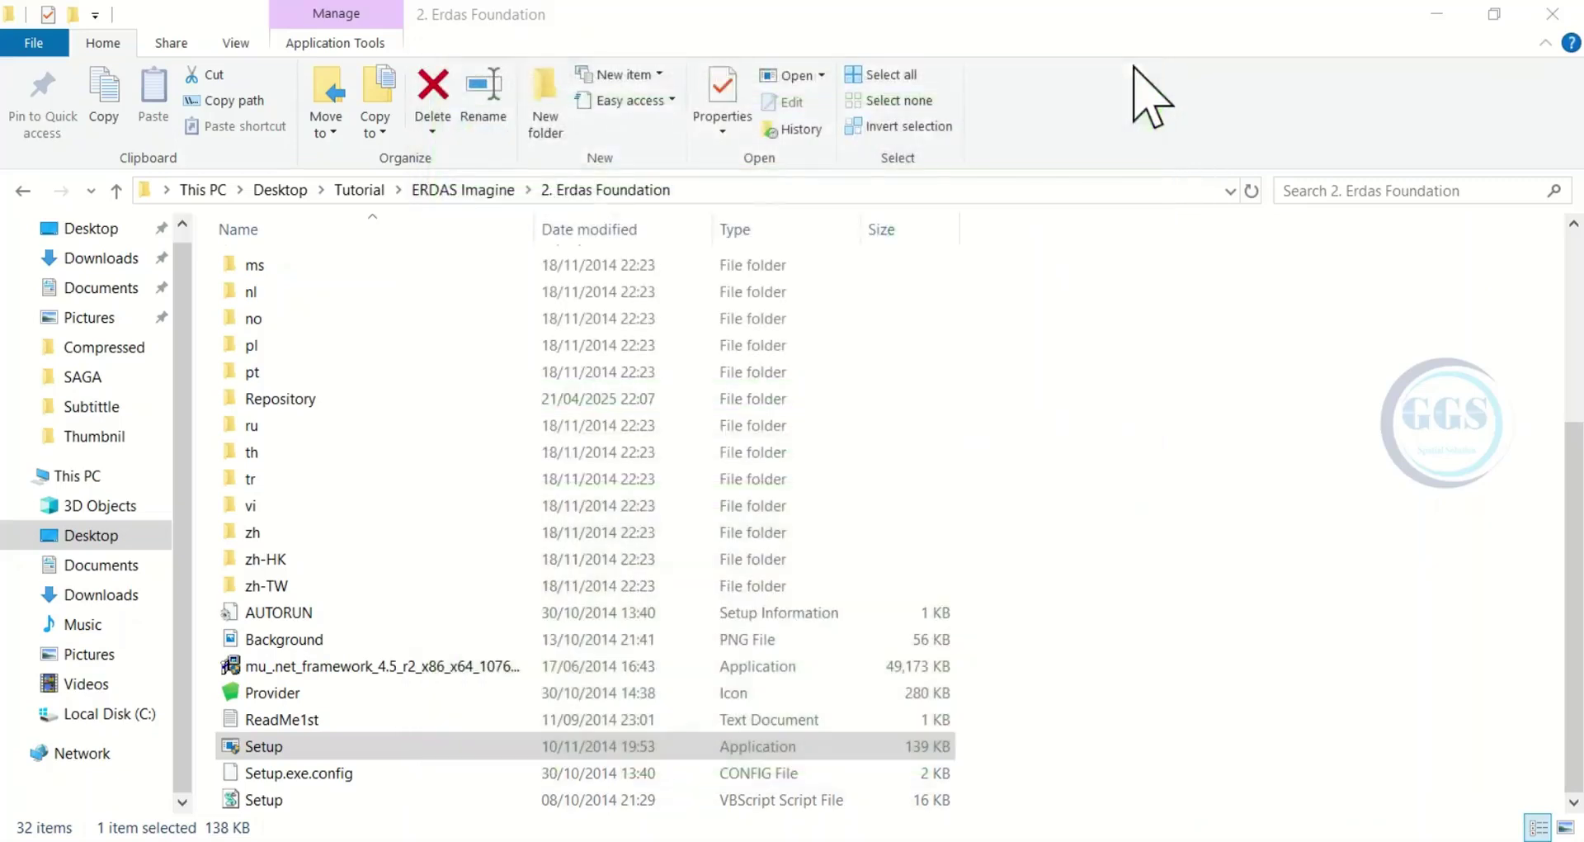
Run Setup from the 3. Erdas Imagine 2015 folder as administrator.
{"action": "left_click", "coordinate": [456, 191]}
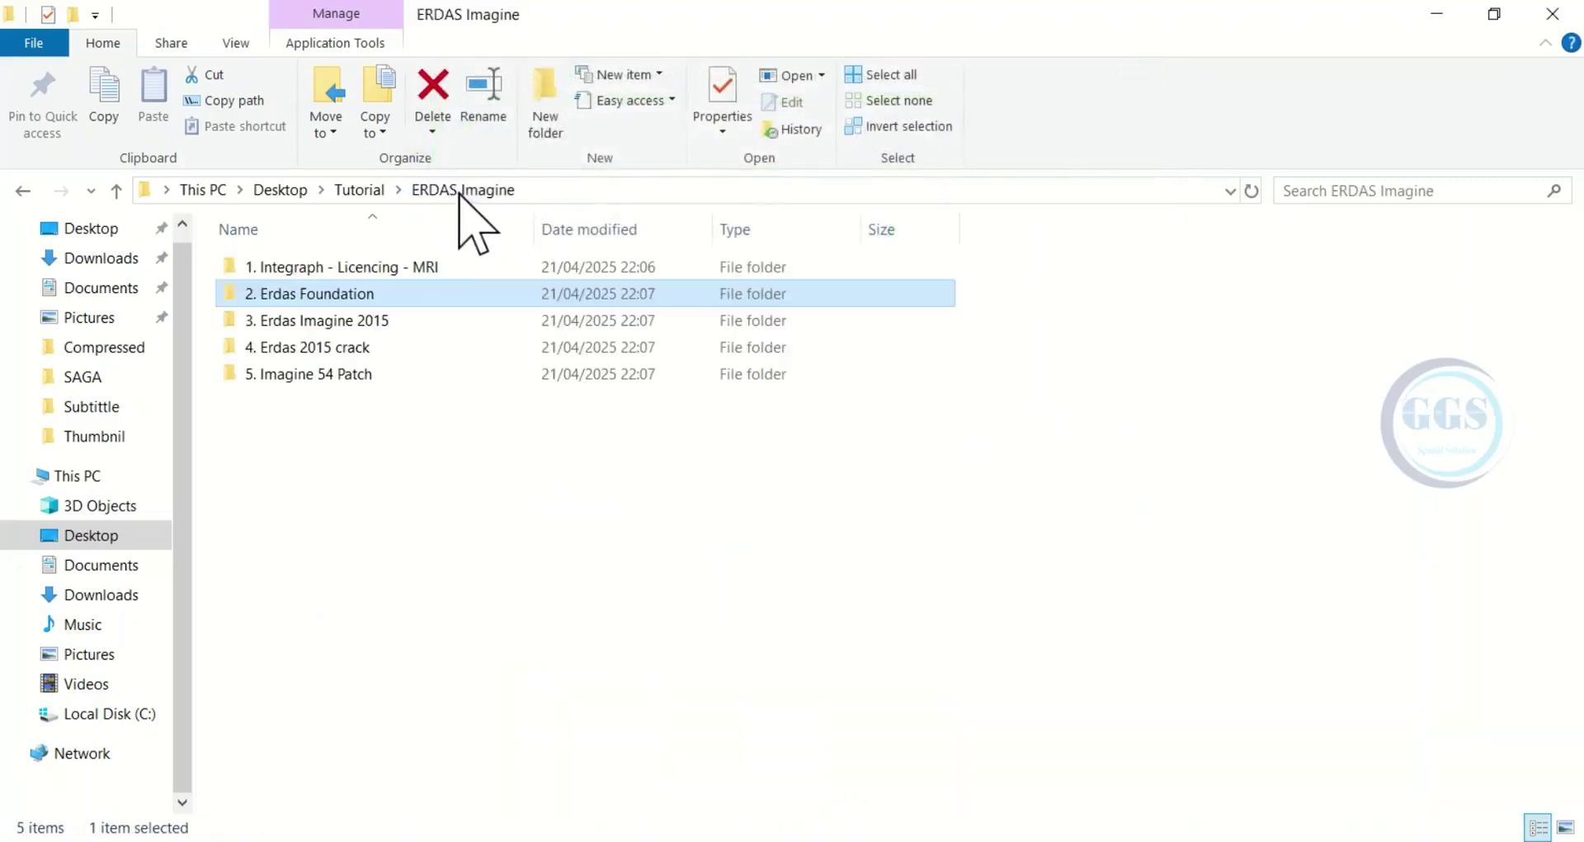
{"action": "double_click", "coordinate": [348, 322]}
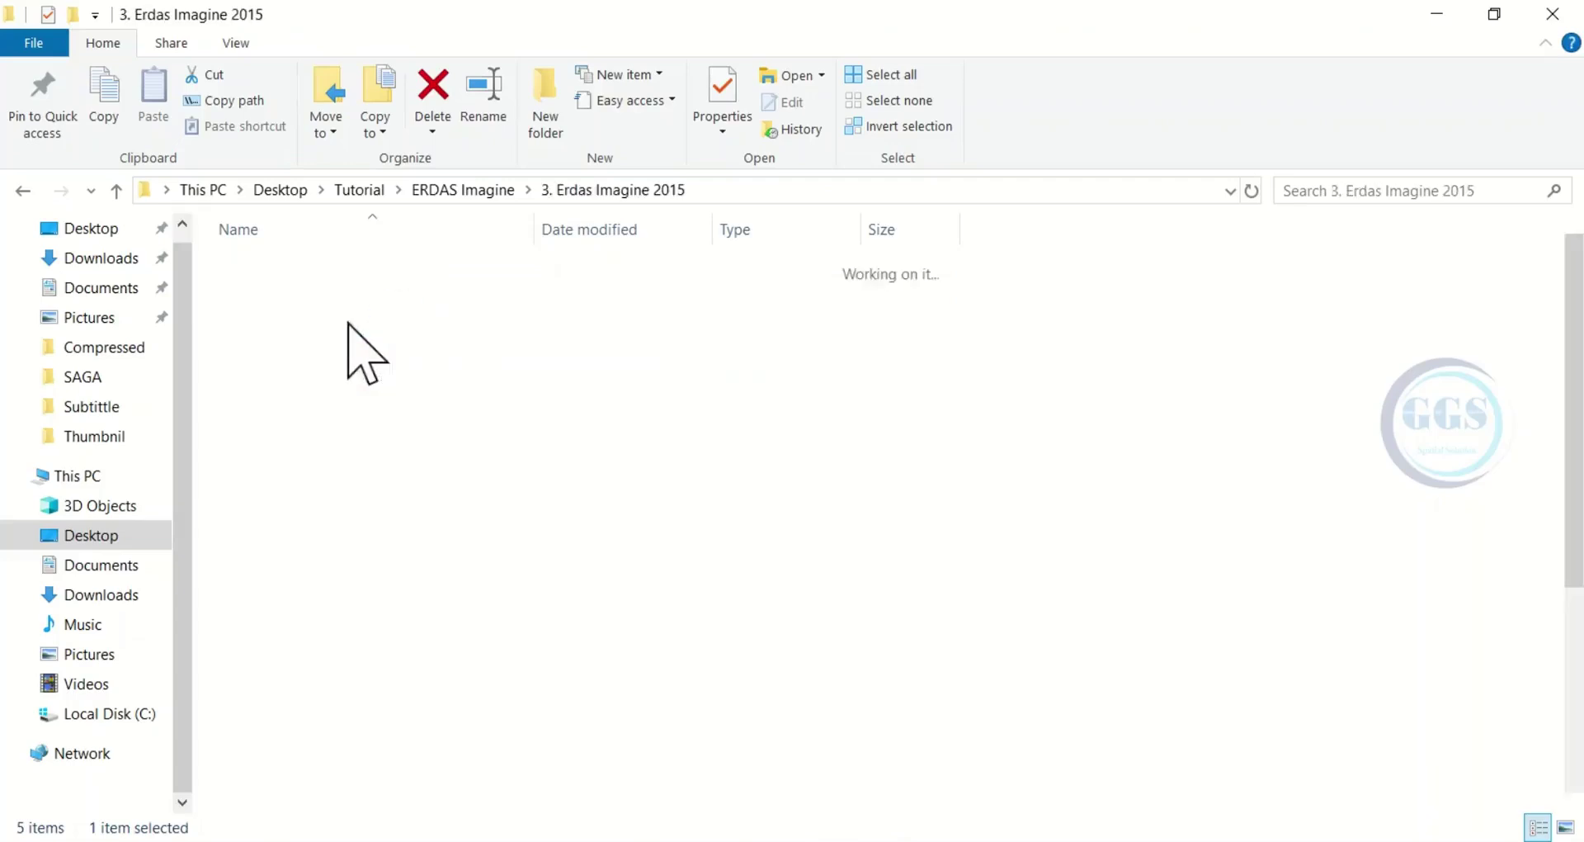
{"action": "scroll", "coordinate": [571, 454], "scroll_direction": "down", "scroll_amount": 1}
{"action": "scroll", "coordinate": [571, 454], "scroll_direction": "down", "scroll_amount": 3}
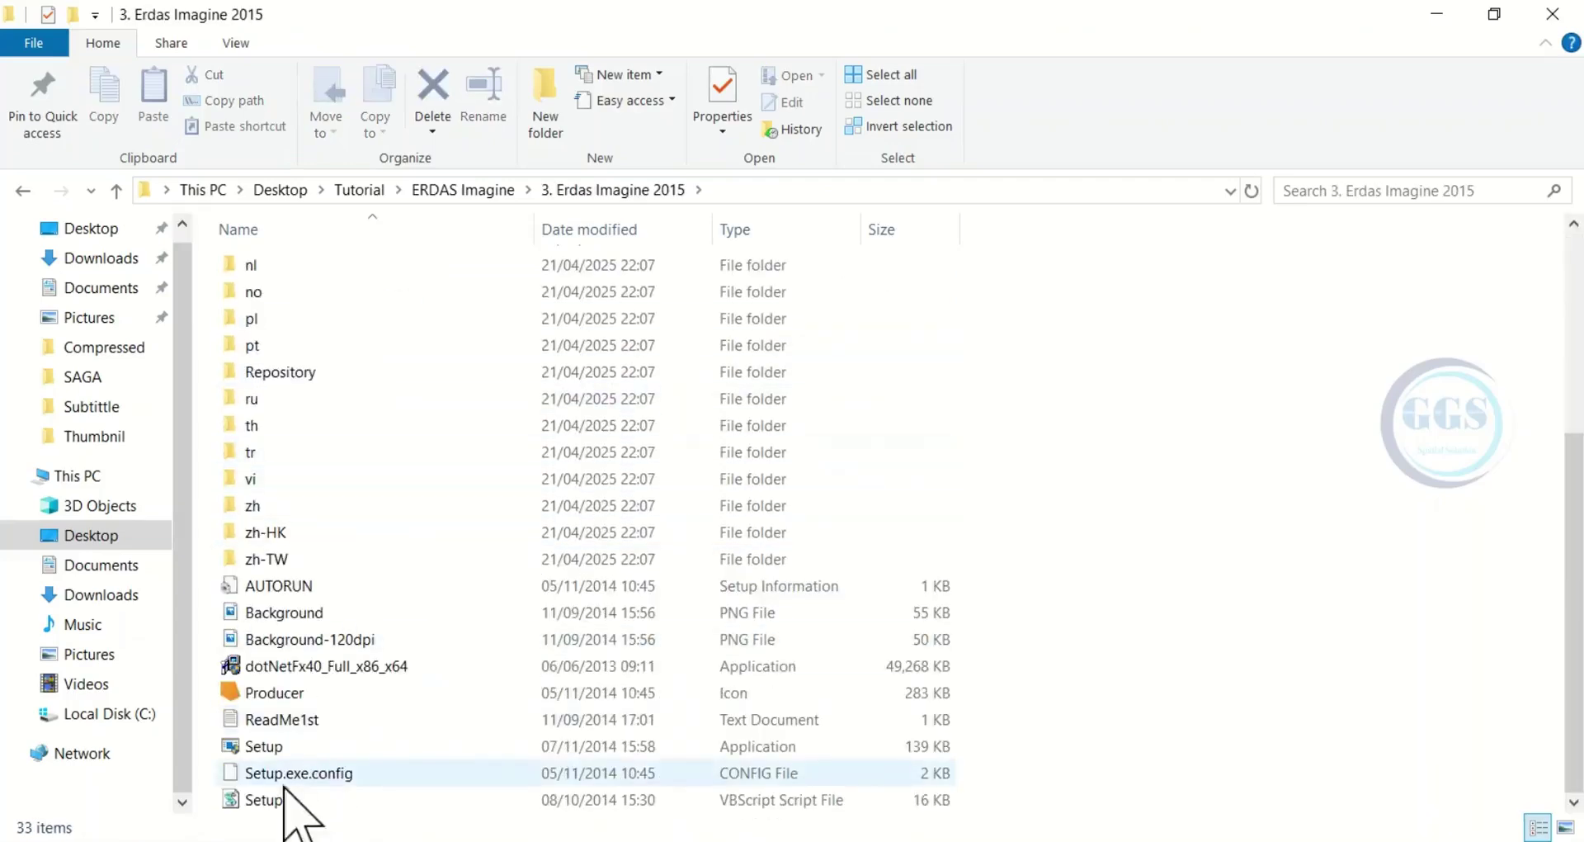
{"action": "left_click", "coordinate": [271, 748]}
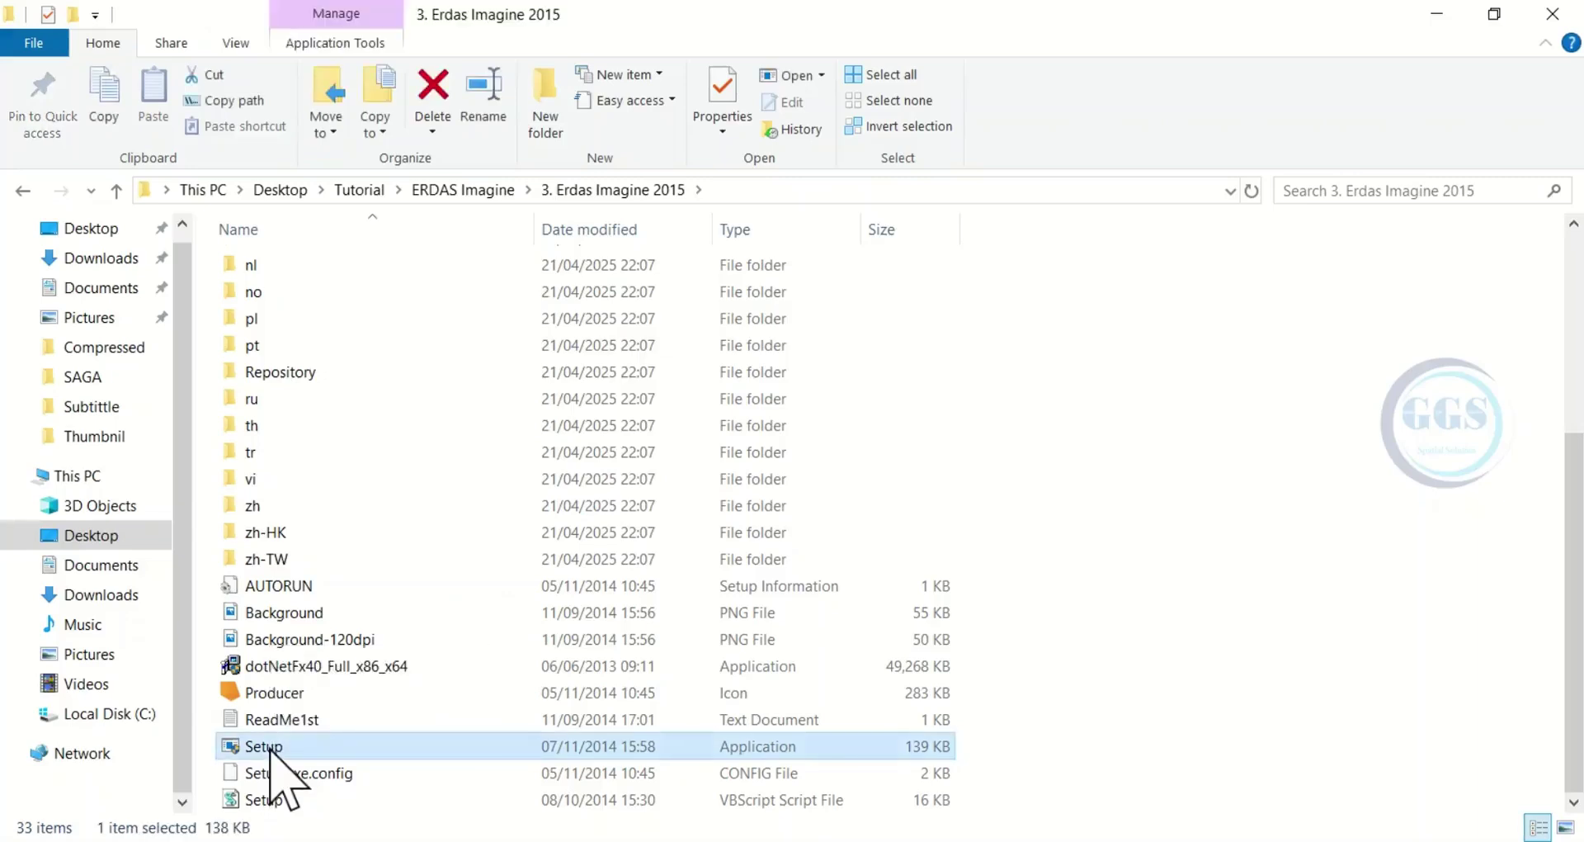
{"action": "right_click", "coordinate": [269, 749]}
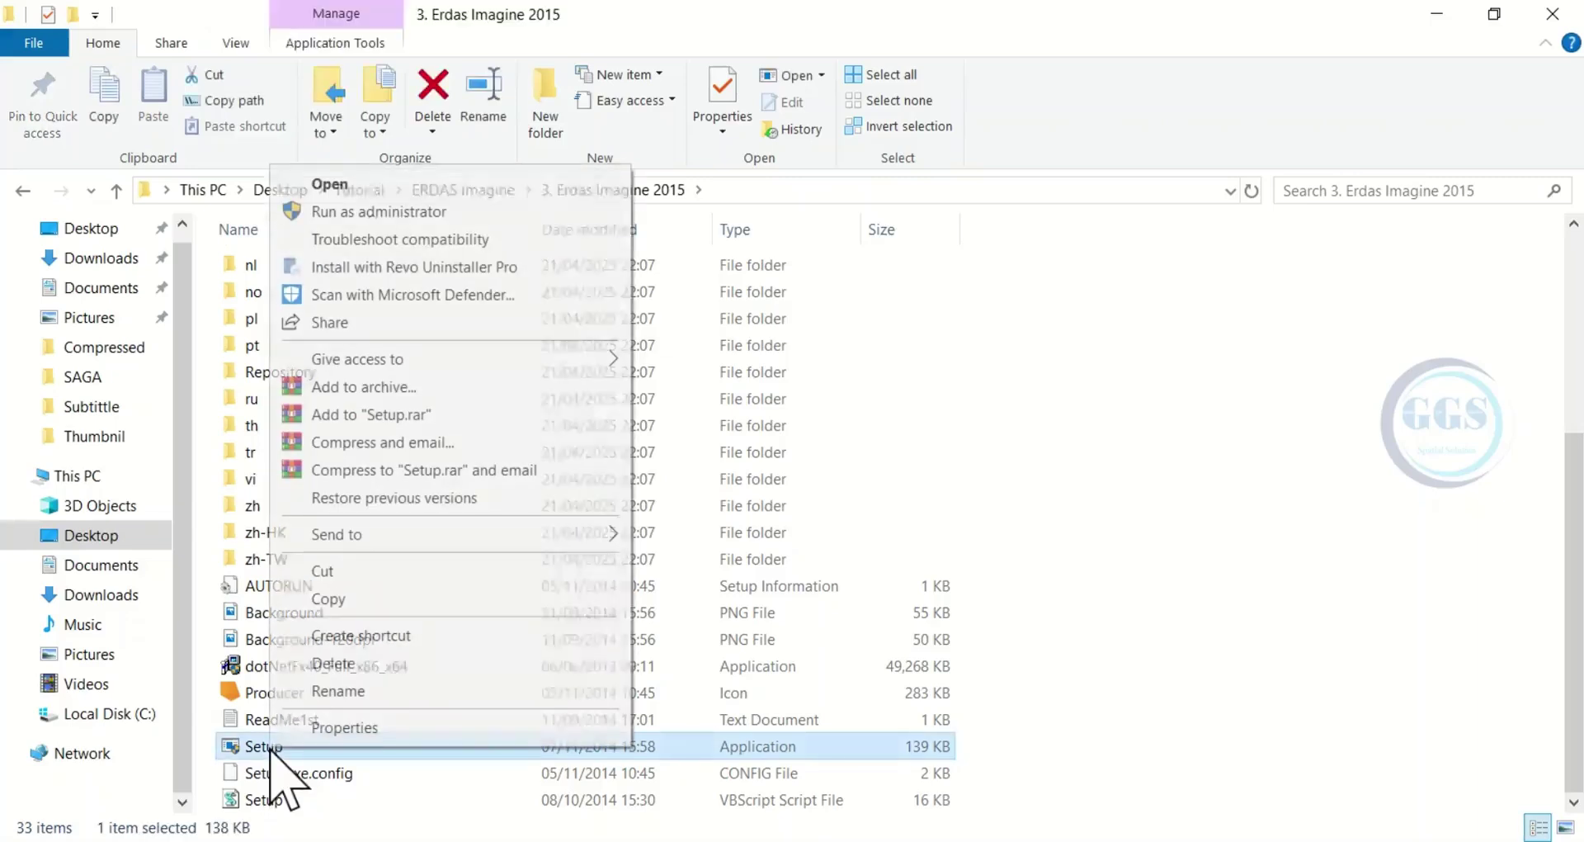
{"action": "left_click", "coordinate": [378, 212]}
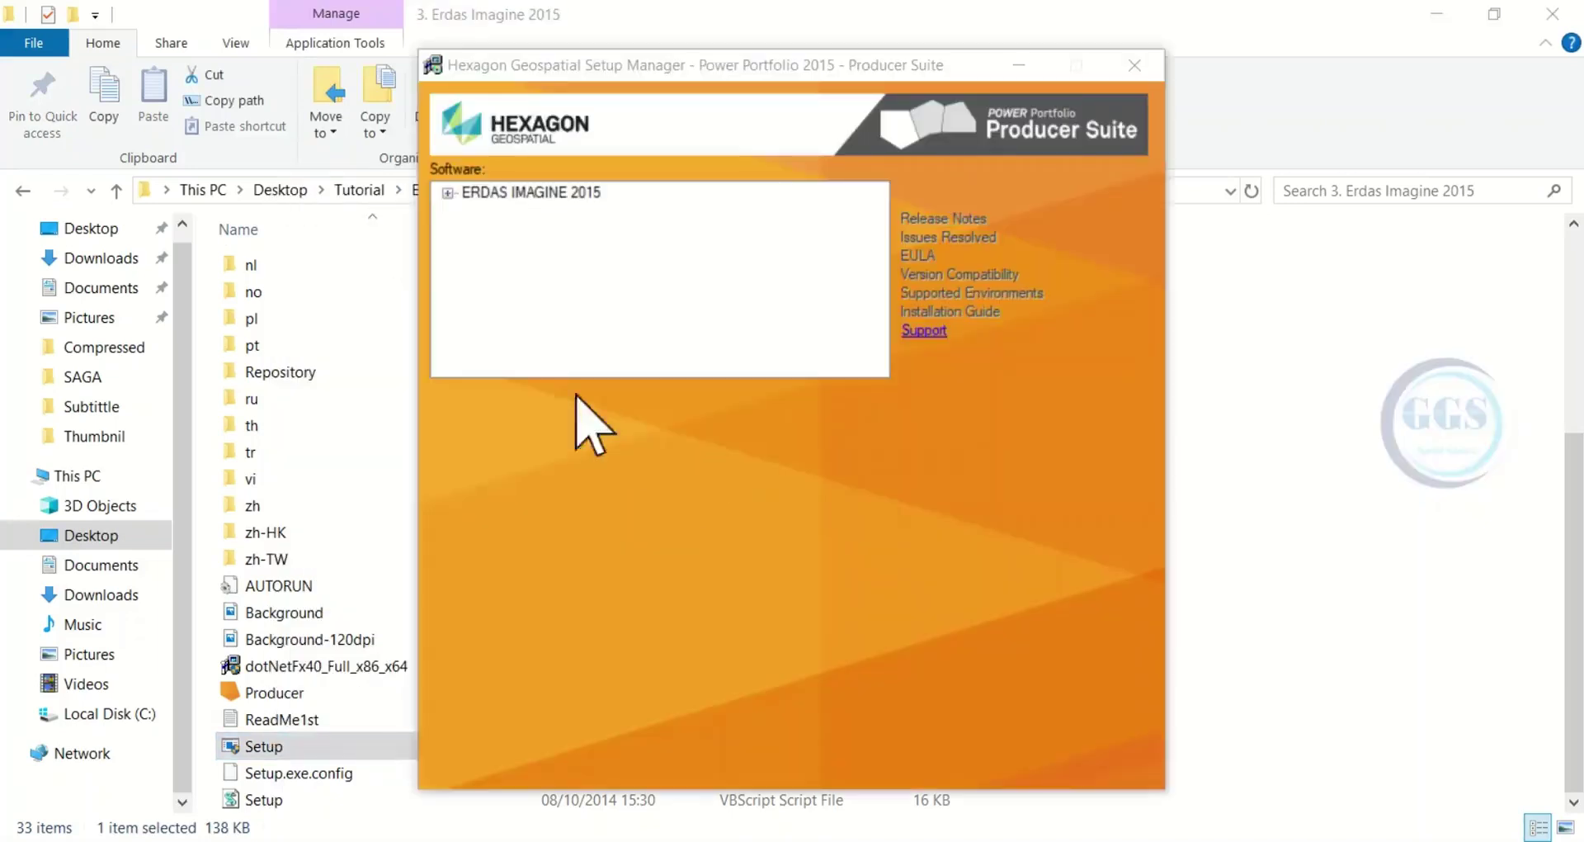
Select ERDAS IMAGINE 2015 (64-Bit) under ERDAS IMAGINE 2015 and start its installation.
{"action": "left_click", "coordinate": [447, 193]}
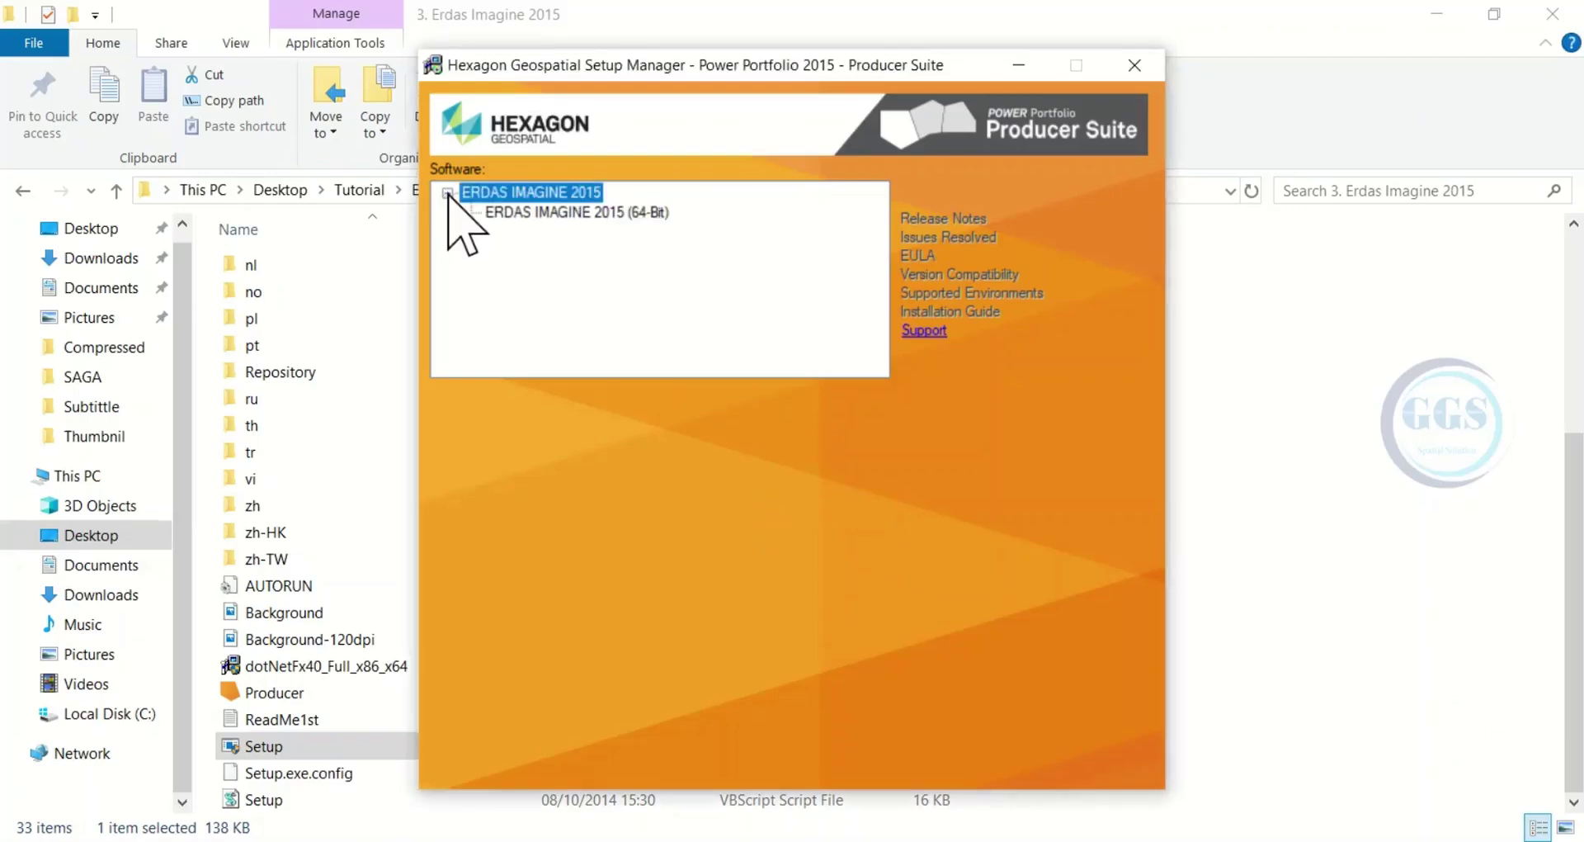
{"action": "left_click", "coordinate": [562, 215]}
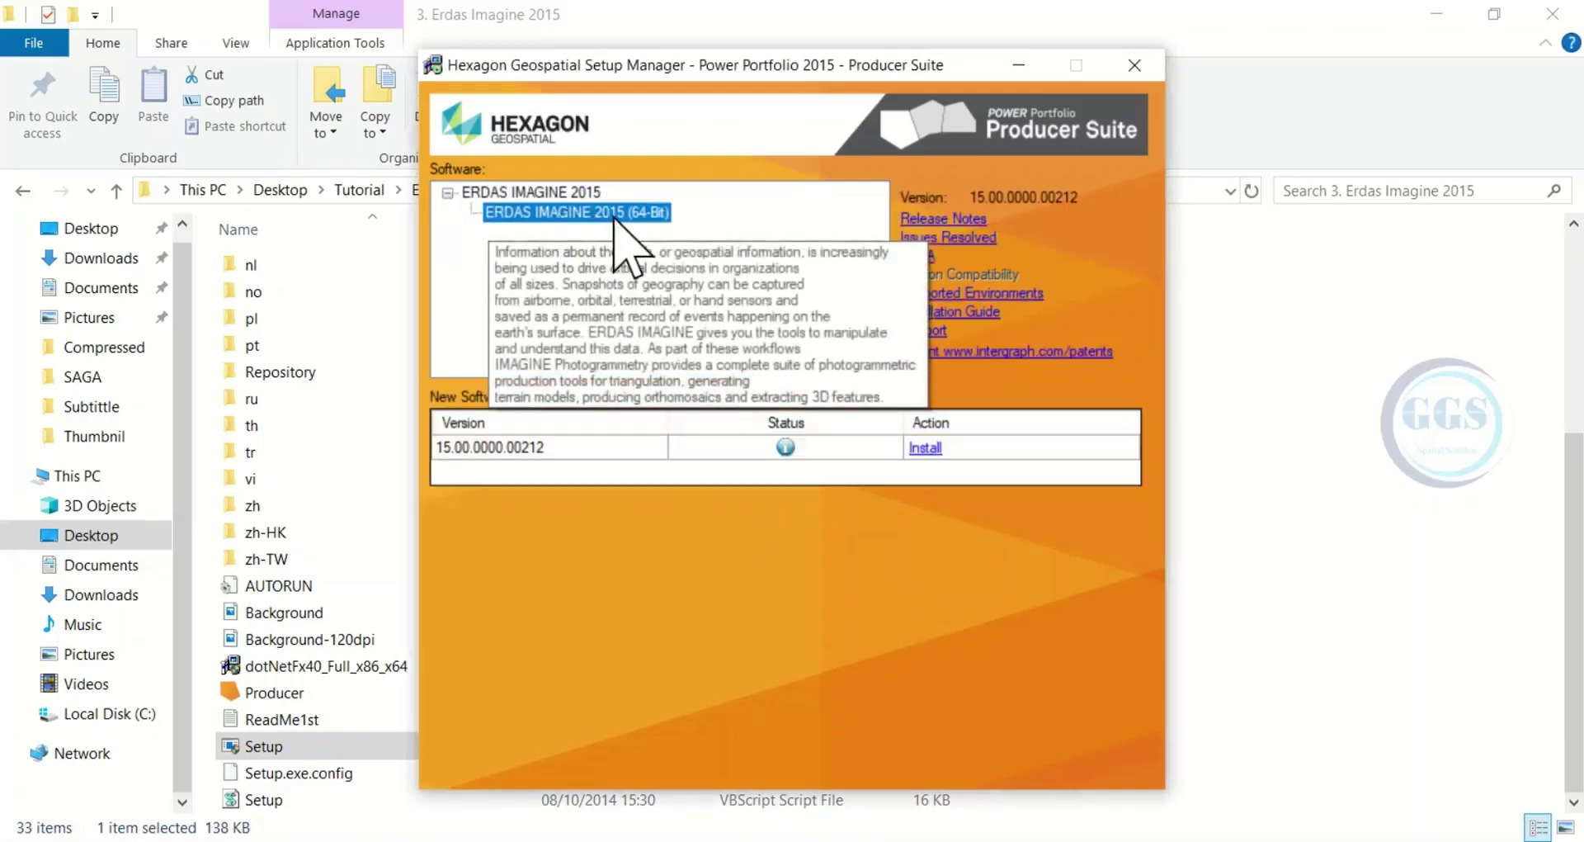
{"action": "left_click", "coordinate": [924, 448]}
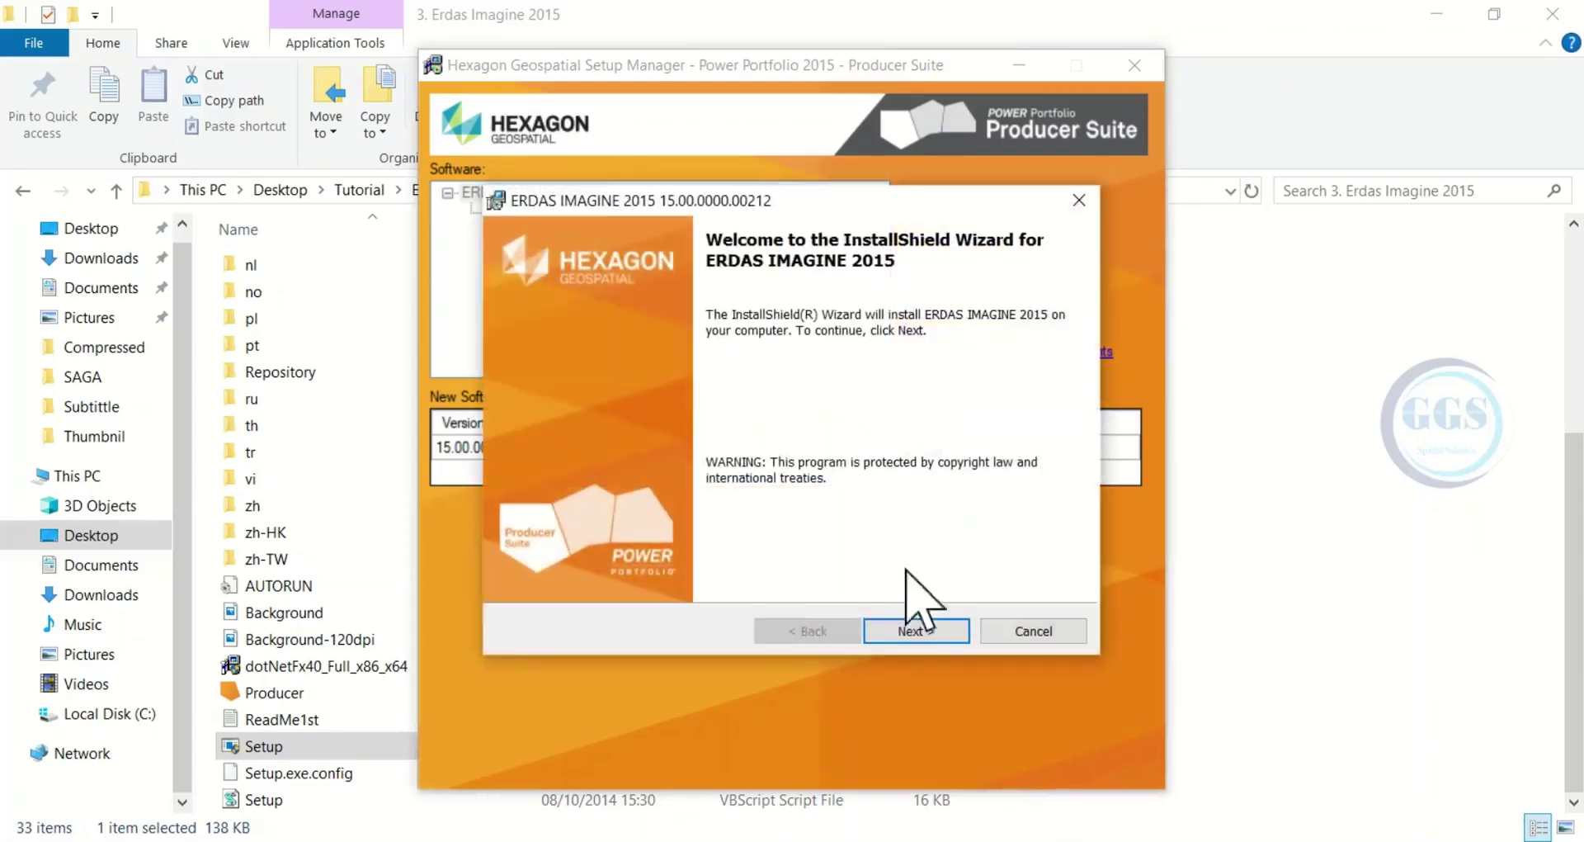
Accept the ERDAS IMAGINE 2015 licence agreement and continue to feature selection.
{"action": "left_click", "coordinate": [913, 633]}
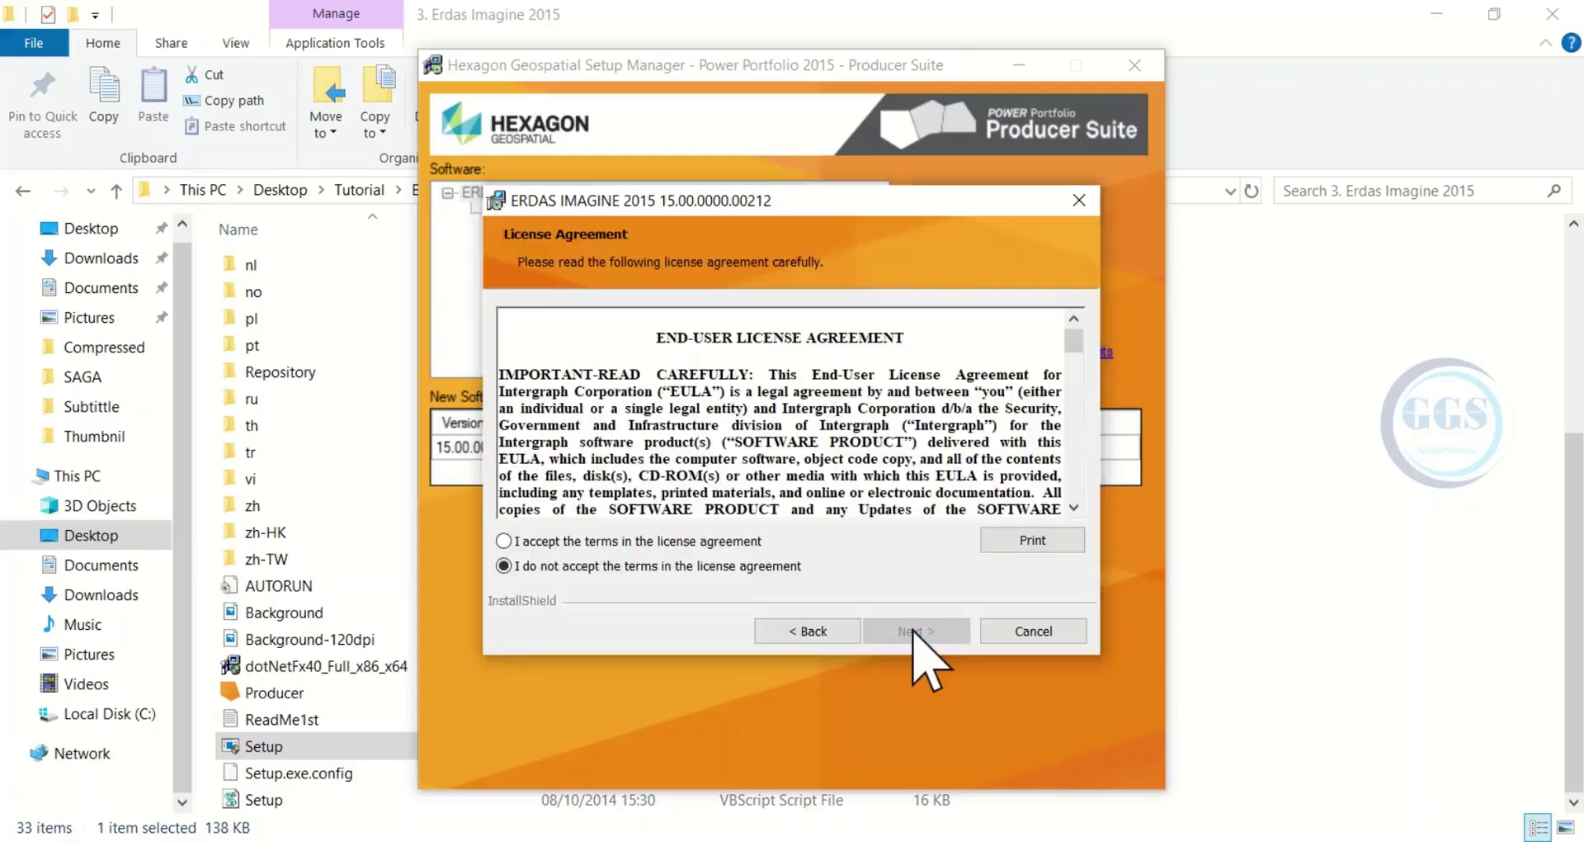
{"action": "left_click", "coordinate": [504, 541]}
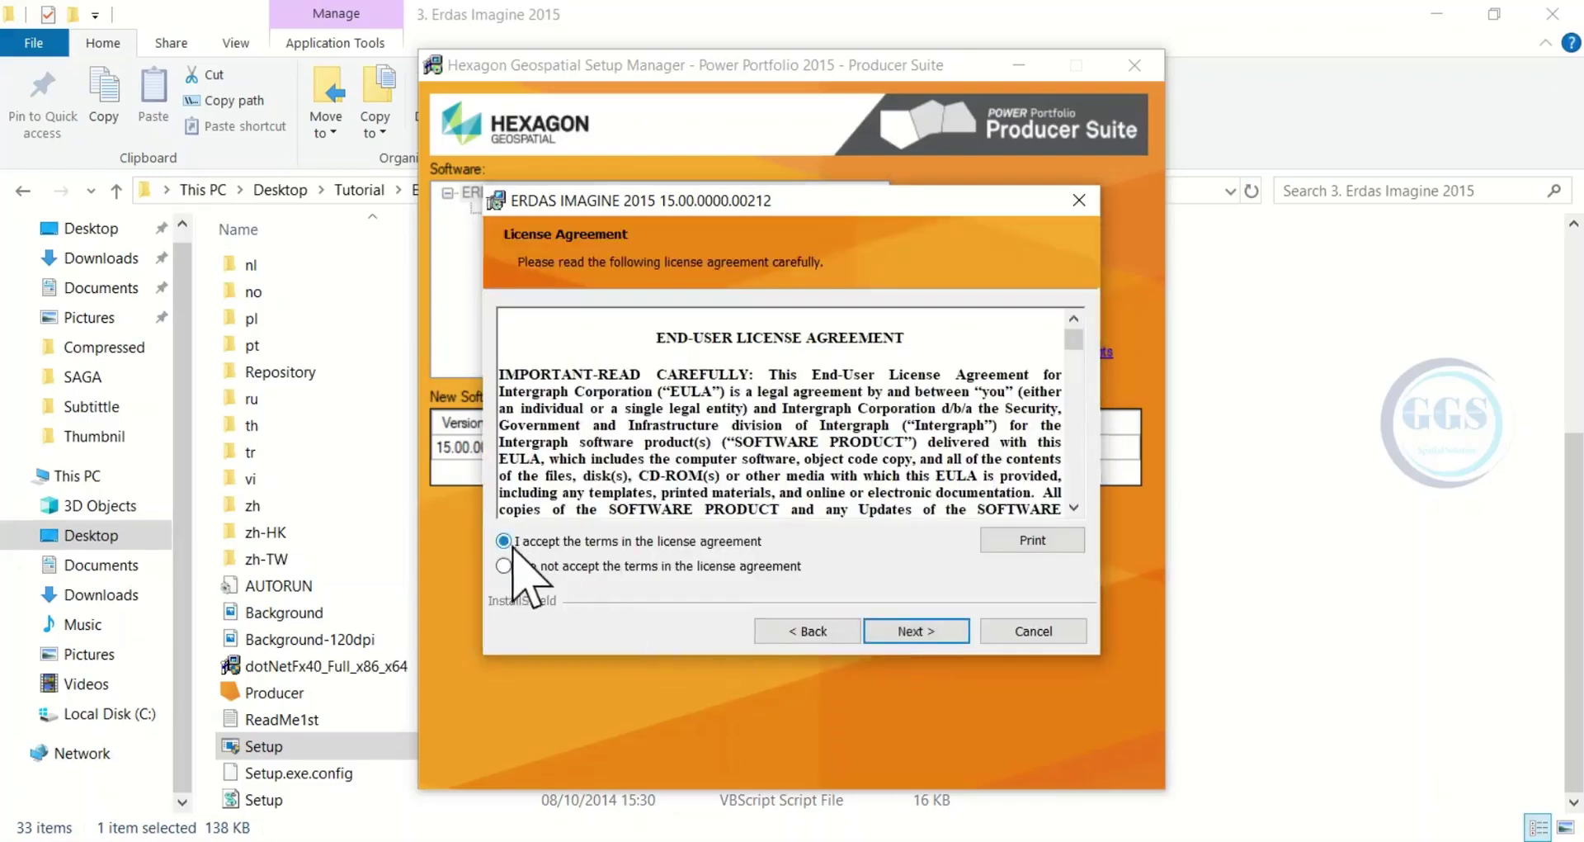
{"action": "left_click", "coordinate": [918, 633]}
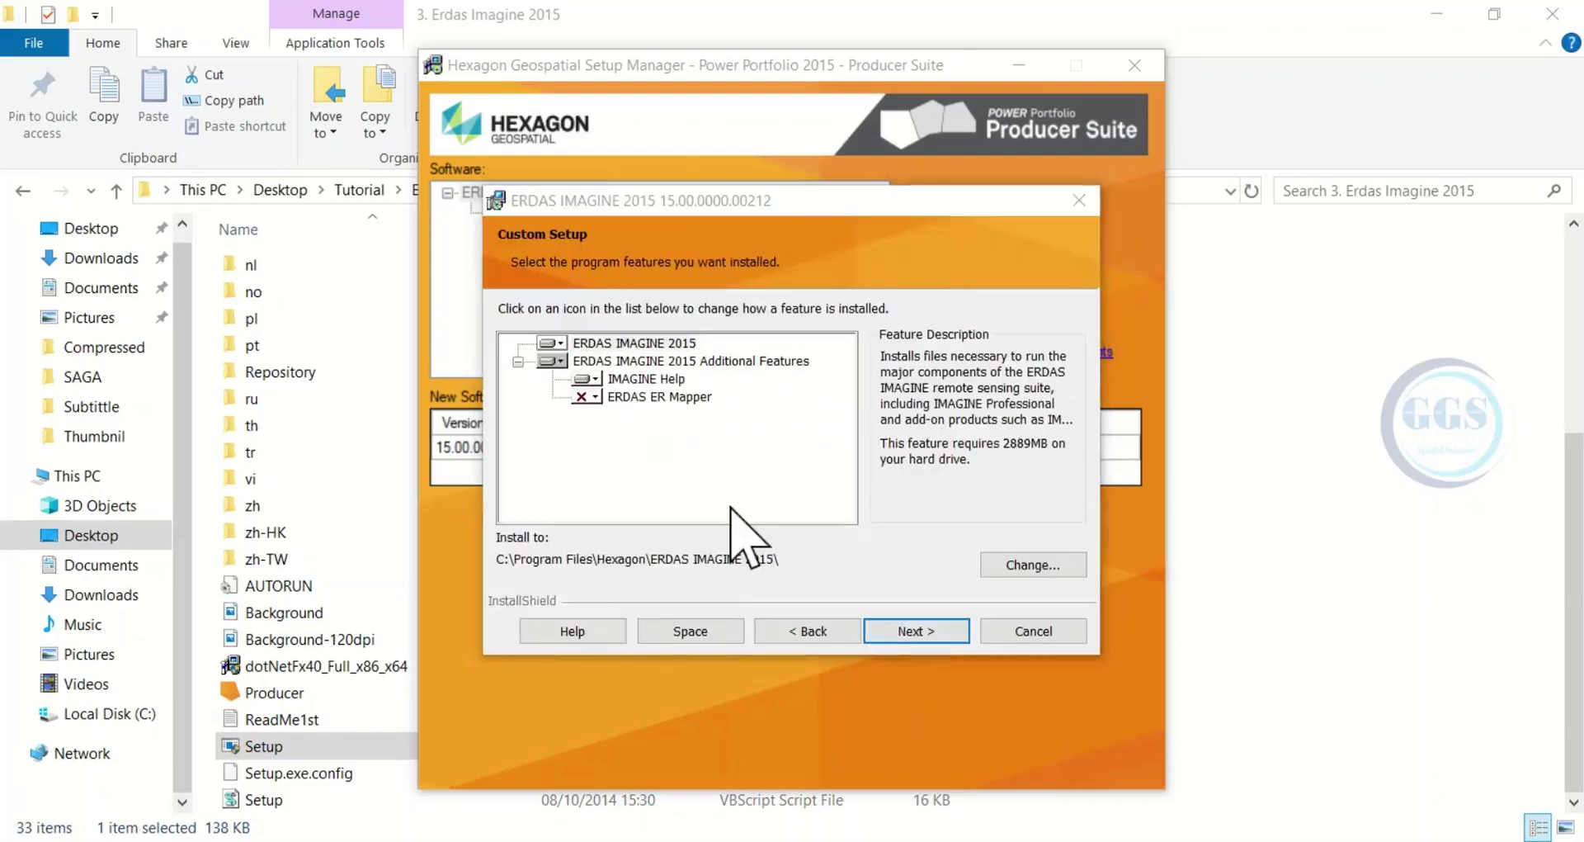
Set ERDAS ER Mapper to install with all subfeatures and start the installation.
{"action": "left_click", "coordinate": [596, 397]}
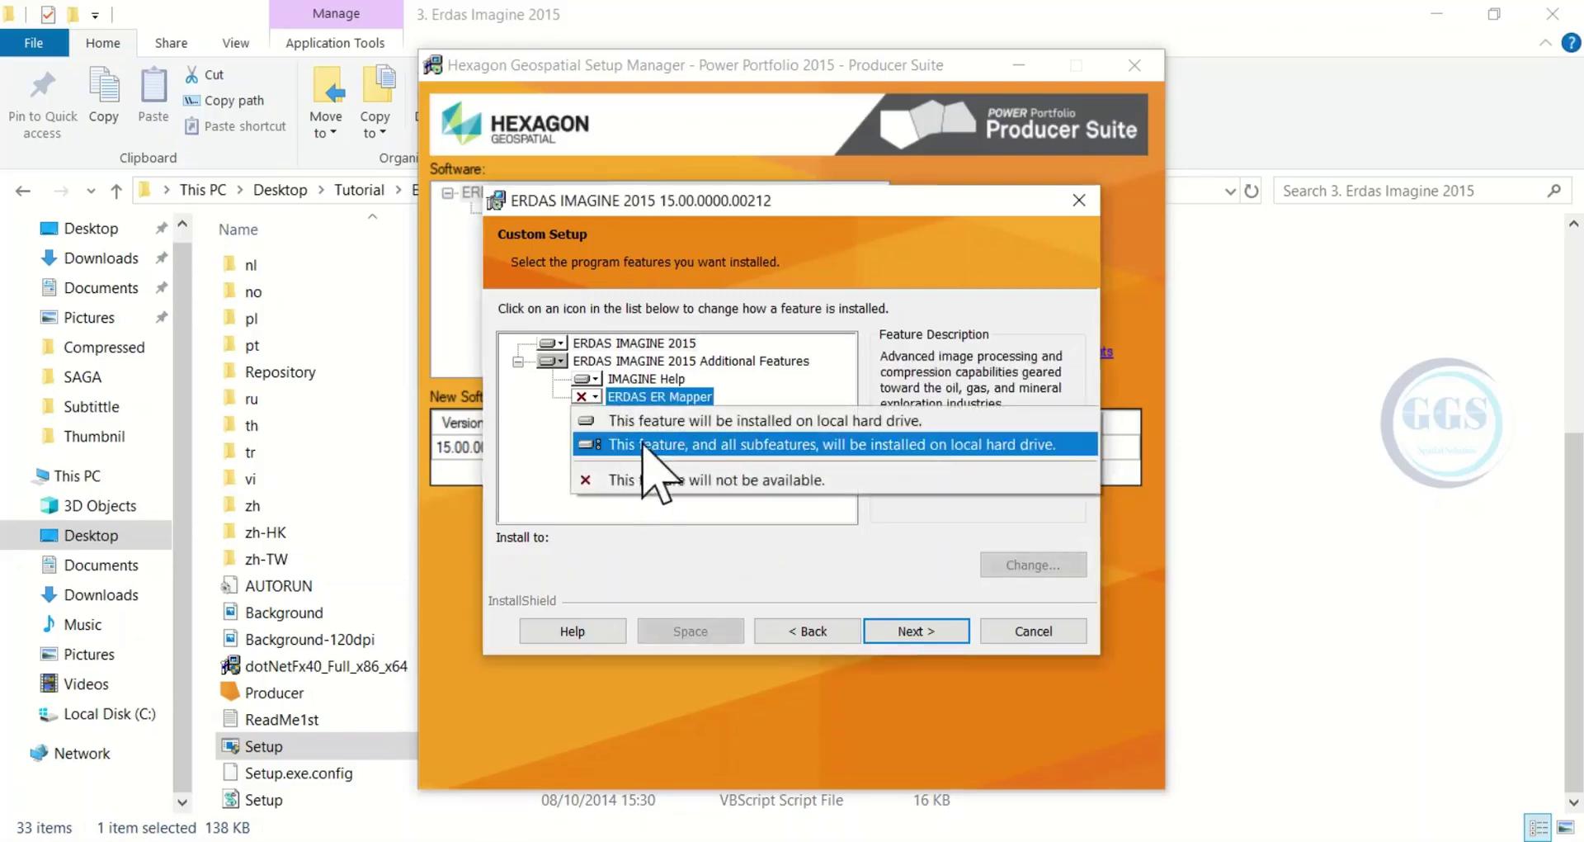
{"action": "left_click", "coordinate": [640, 447]}
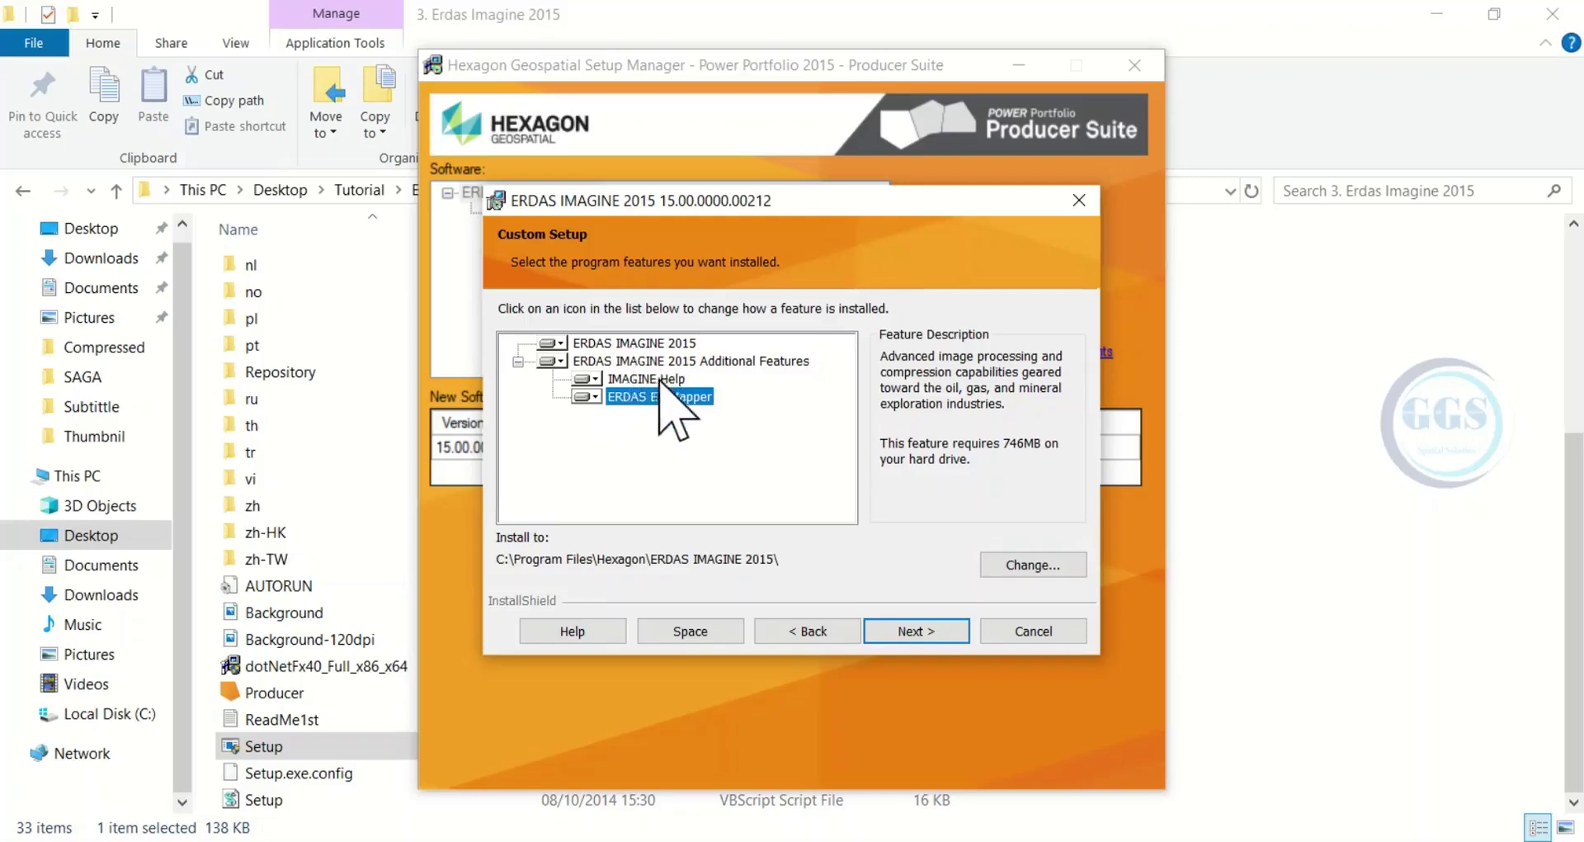
{"action": "left_click", "coordinate": [906, 634]}
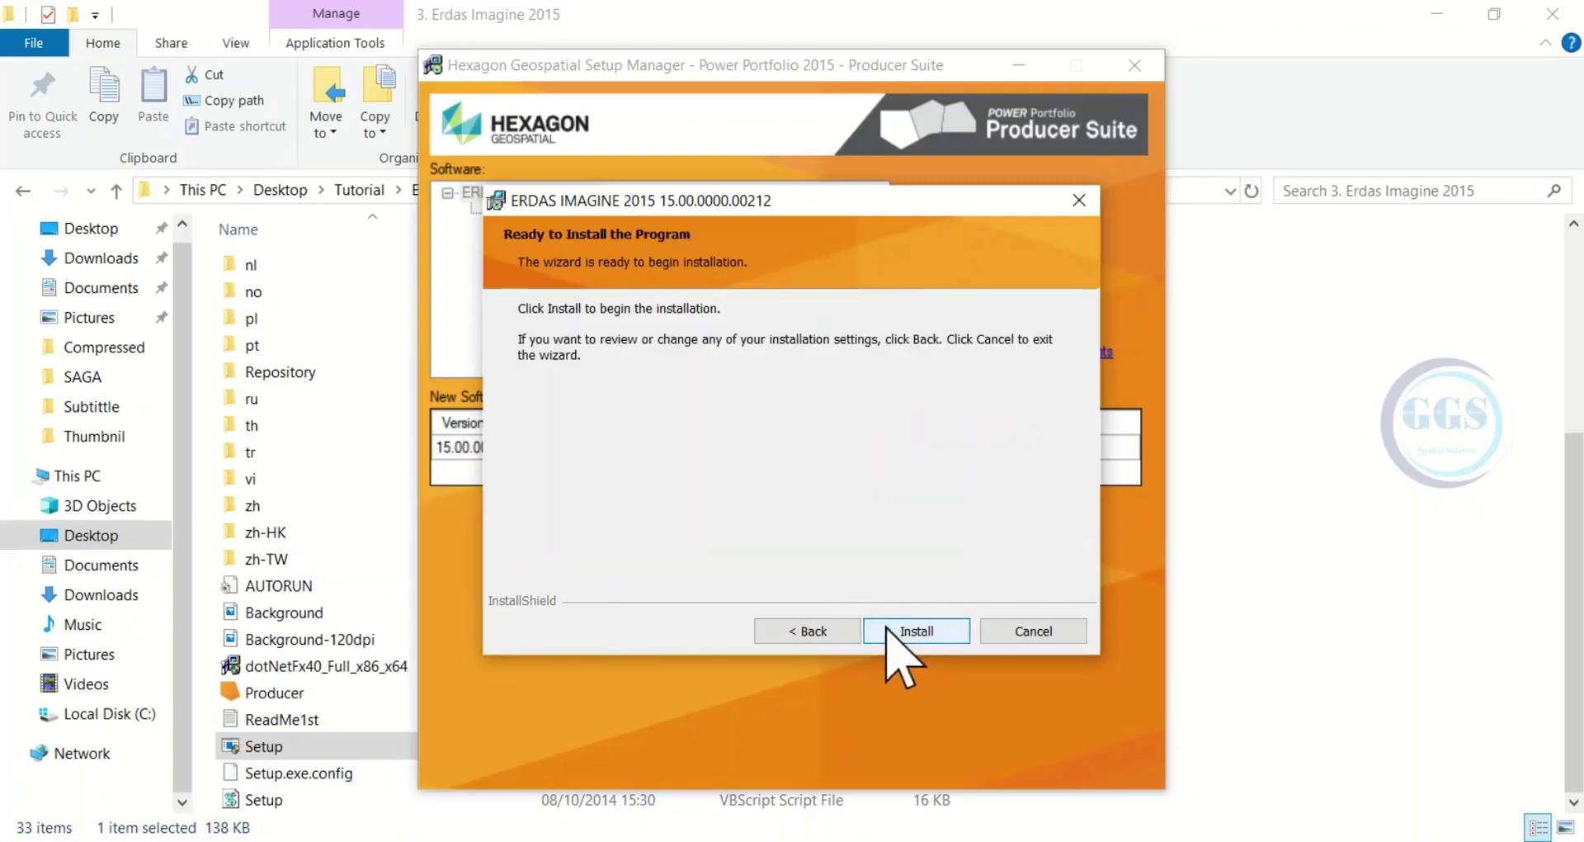
{"action": "left_click", "coordinate": [902, 634]}
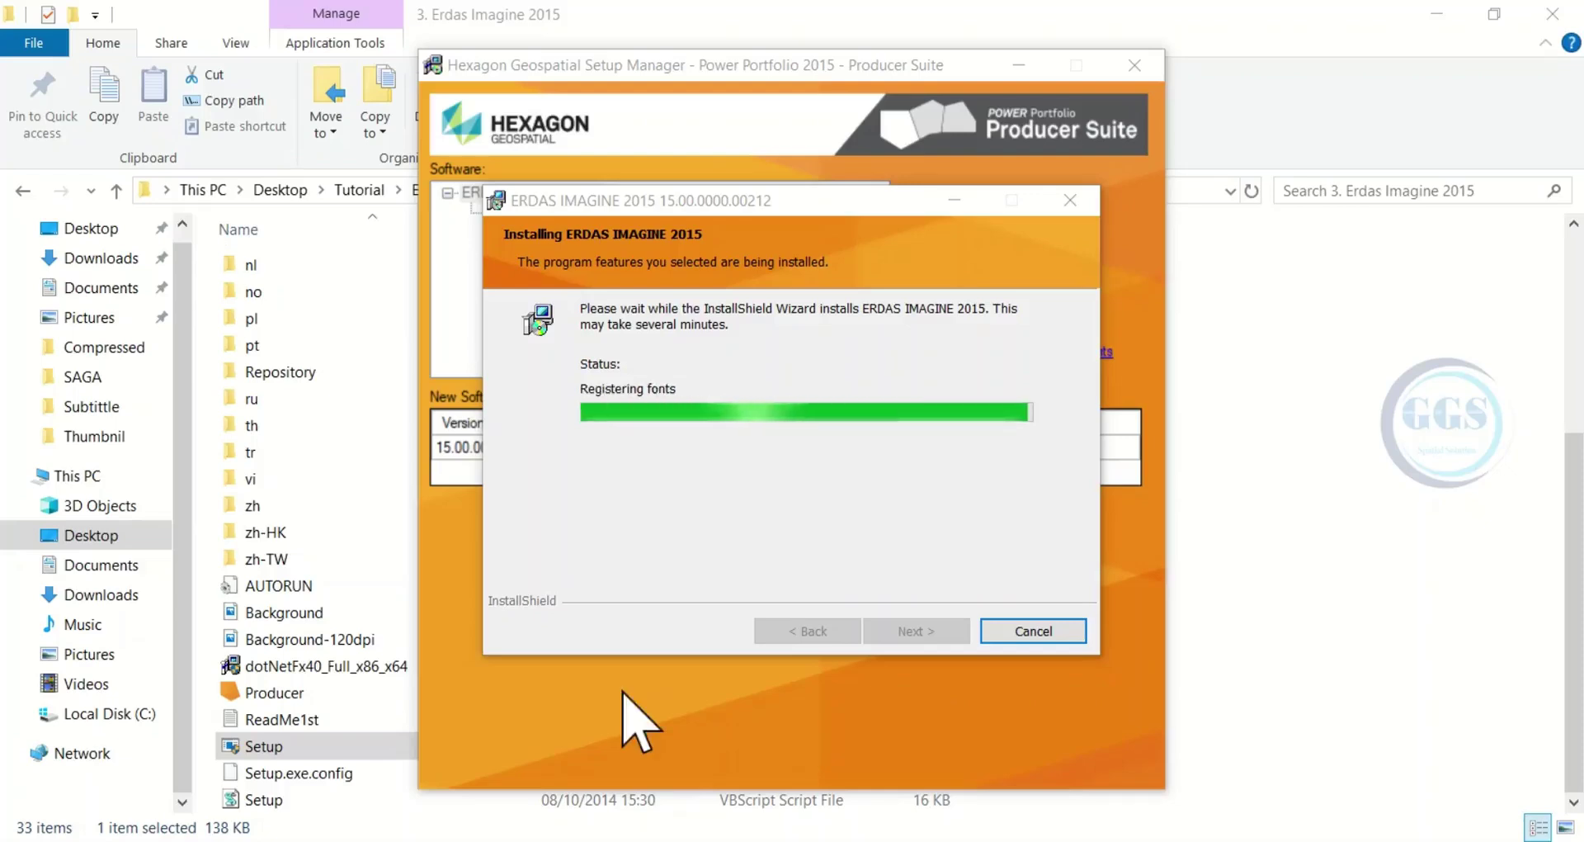
Let the ERDAS IMAGINE 2015 installation run until the wizard reports completion.
{"action": "left_click", "coordinate": [625, 693]}
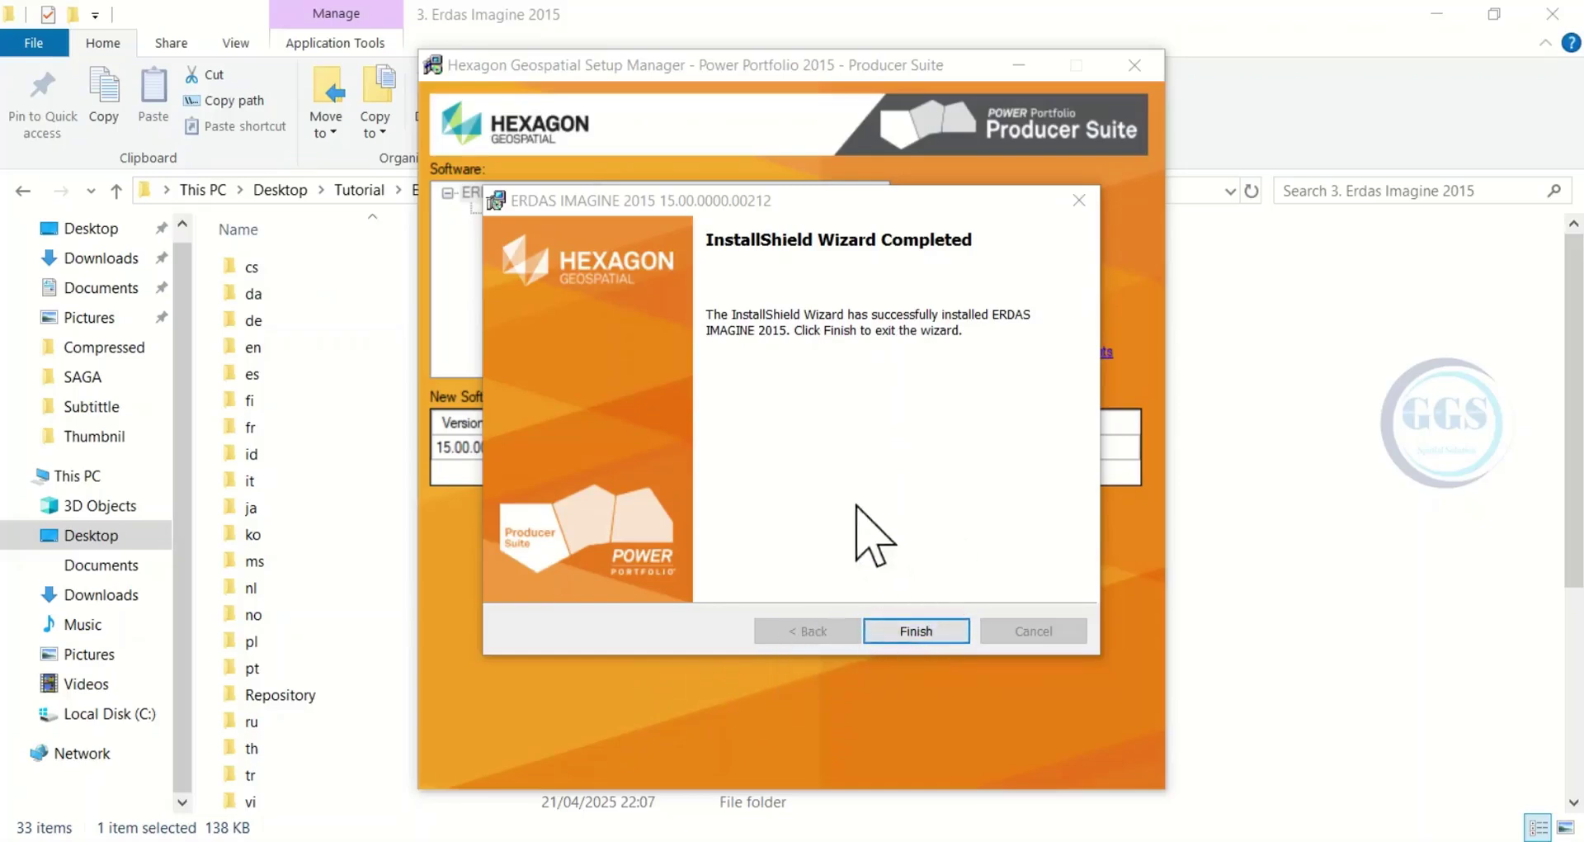
Finish and exit the ERDAS IMAGINE 2015 InstallShield Wizard.
{"action": "left_click", "coordinate": [916, 632]}
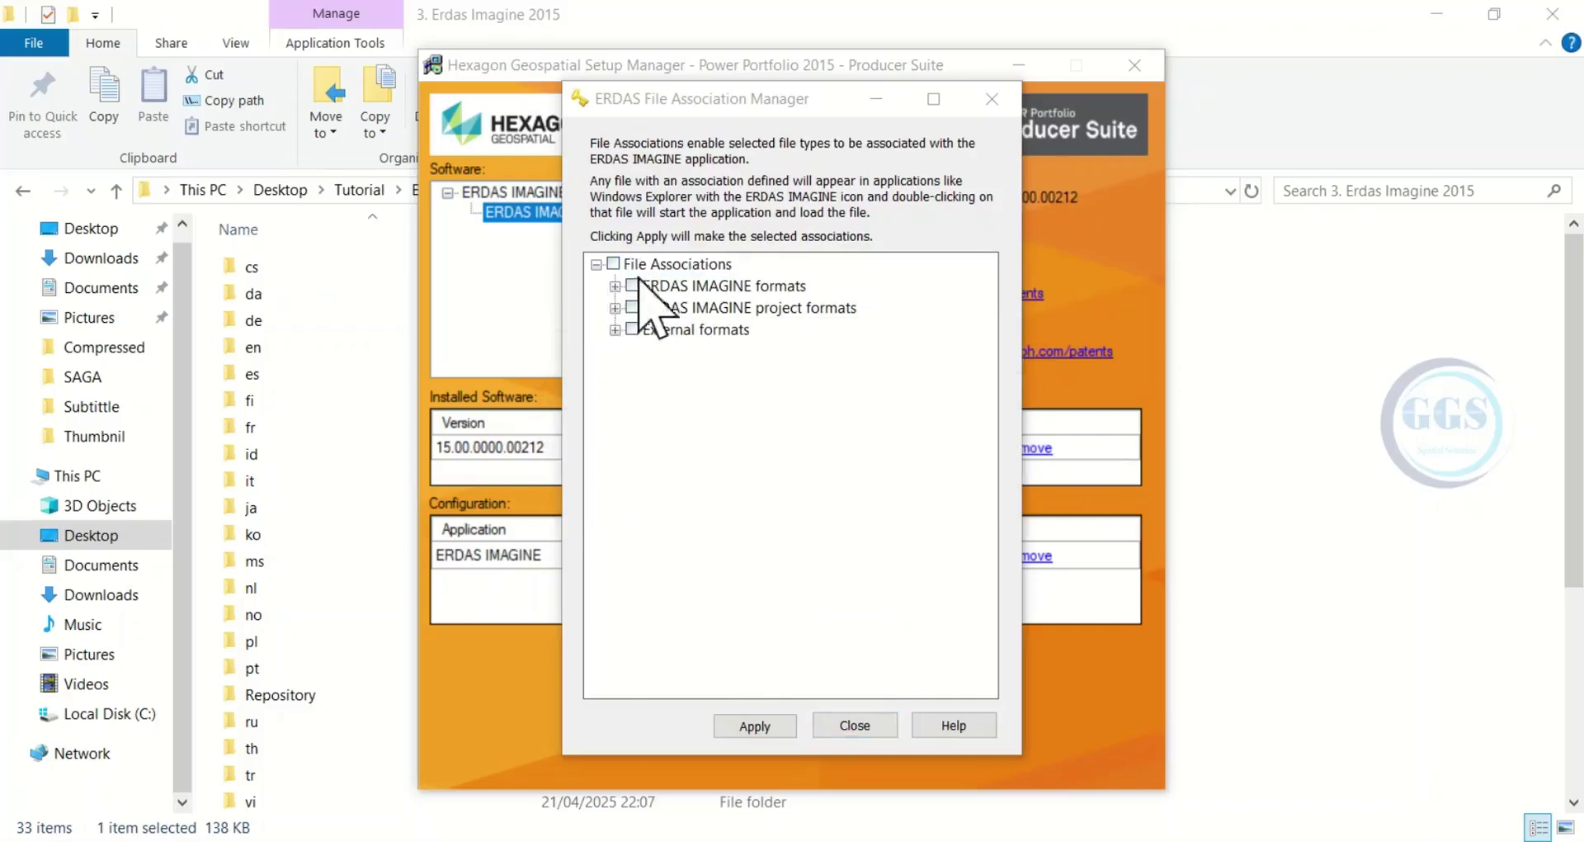
Associate every file type with ERDAS IMAGINE, apply, then close the manager and Setup Manager.
{"action": "left_click", "coordinate": [613, 263]}
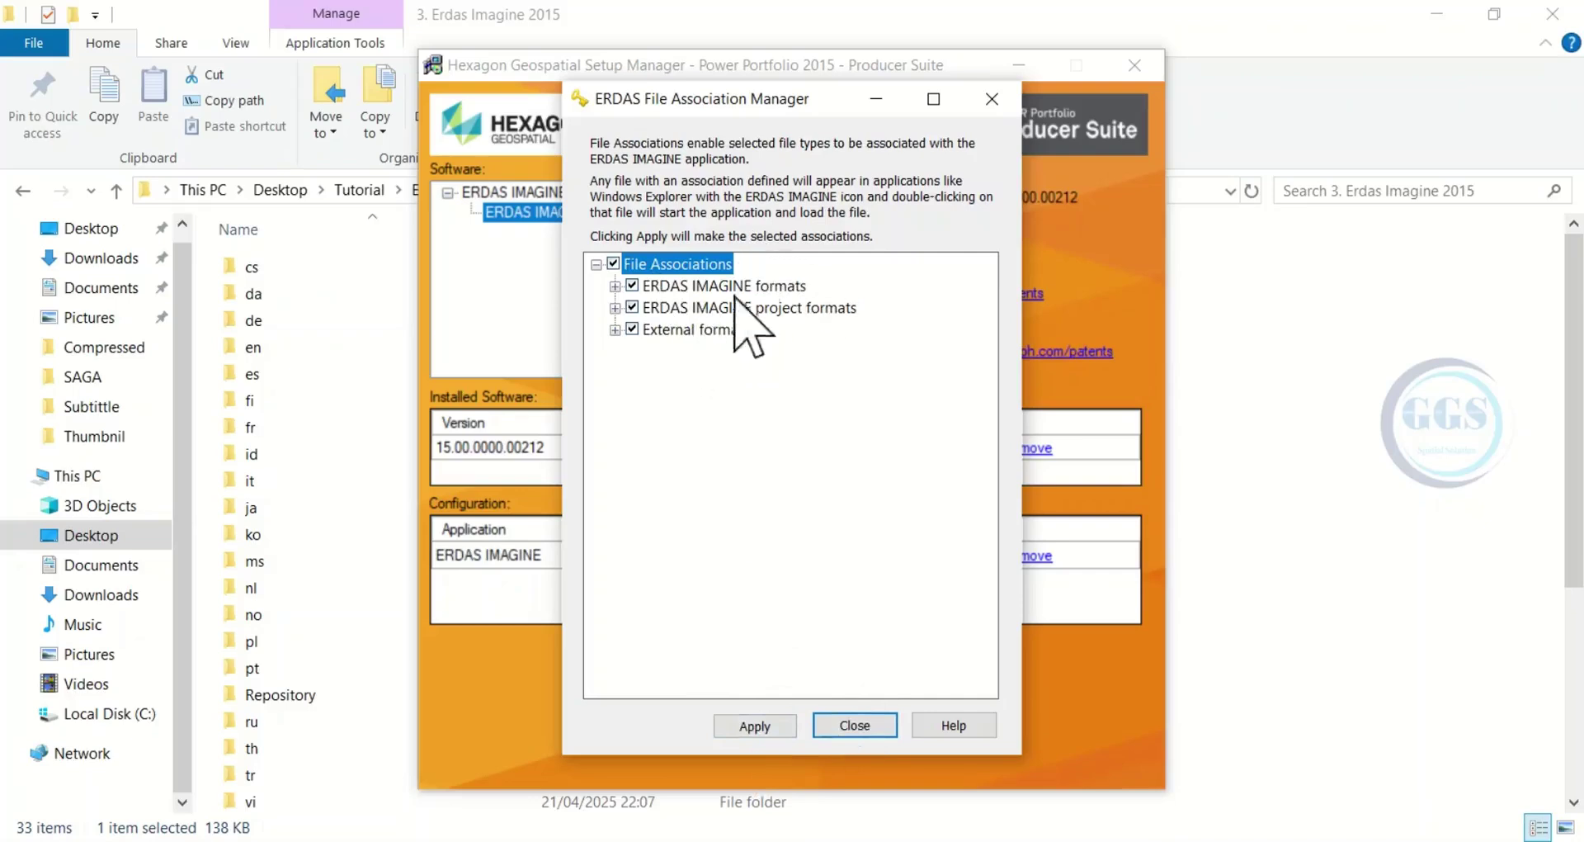
{"action": "left_click", "coordinate": [760, 729]}
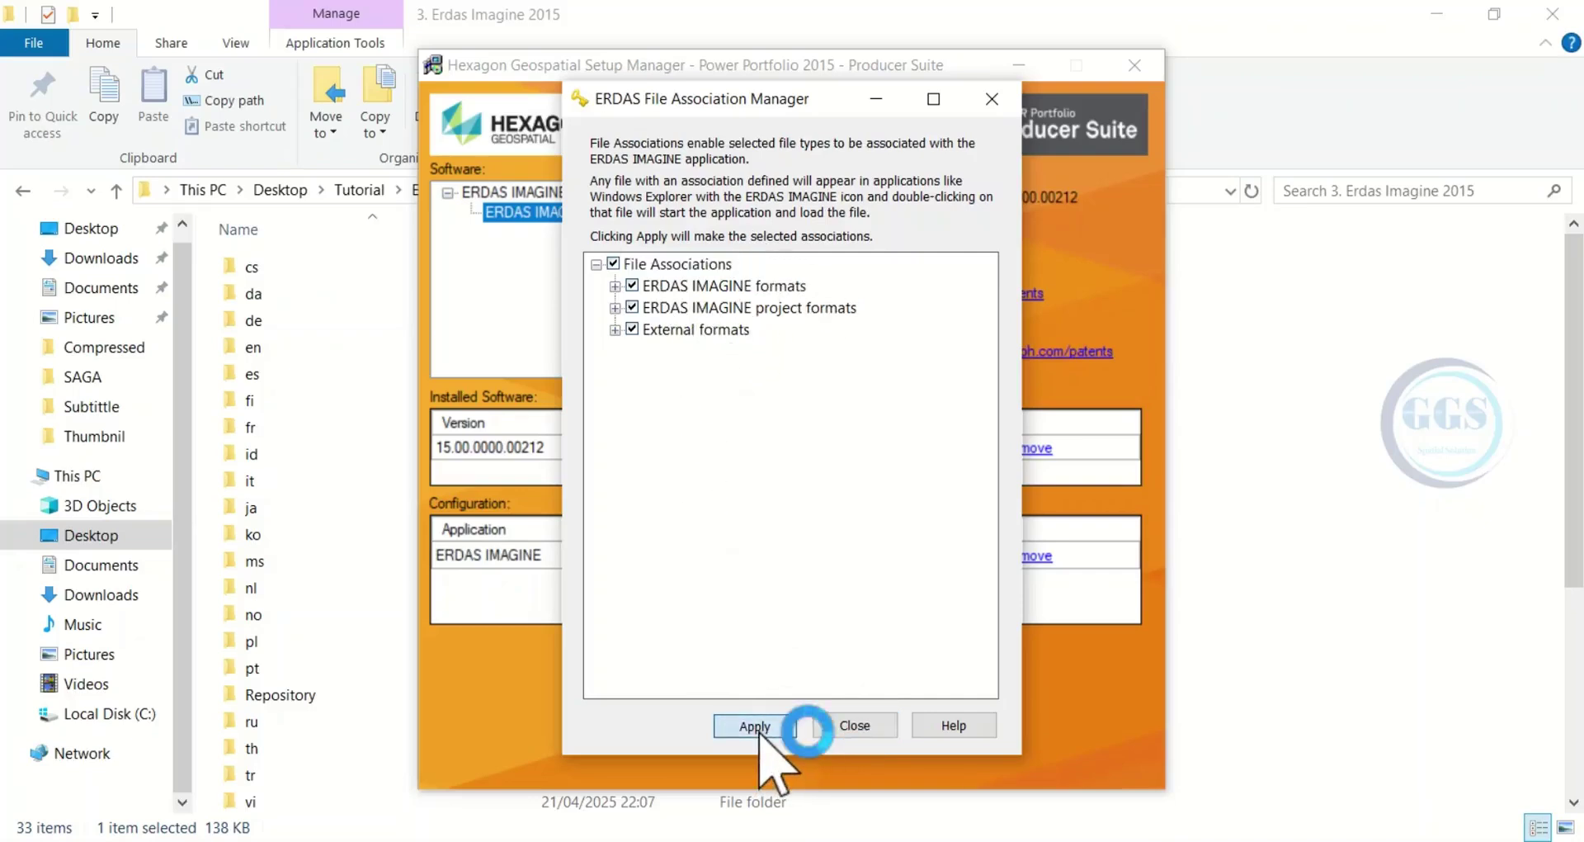
{"action": "left_click", "coordinate": [854, 727]}
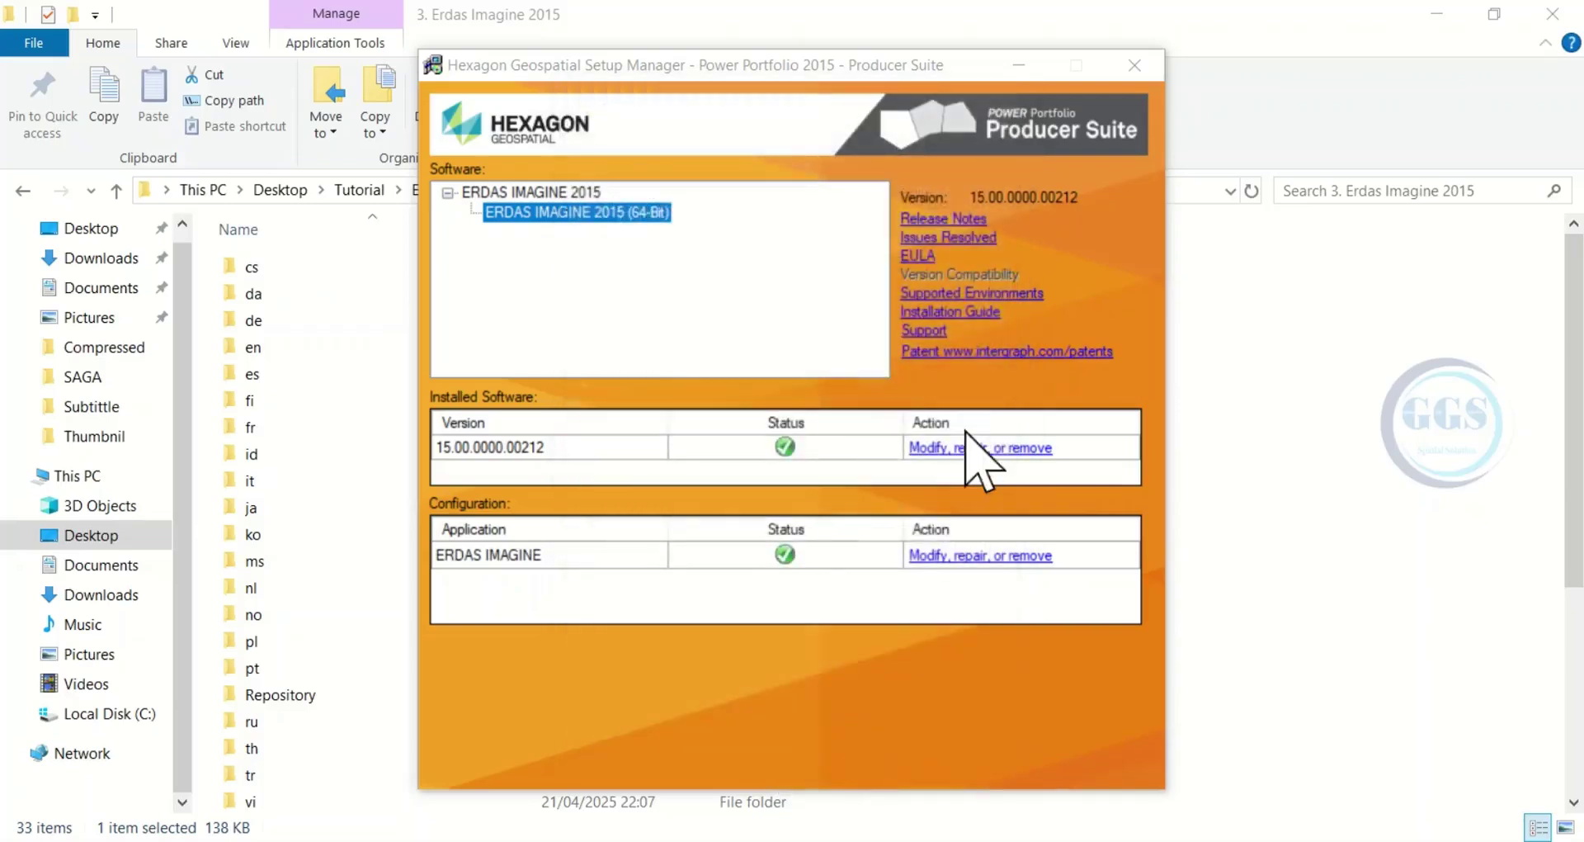
{"action": "left_click", "coordinate": [1135, 66]}
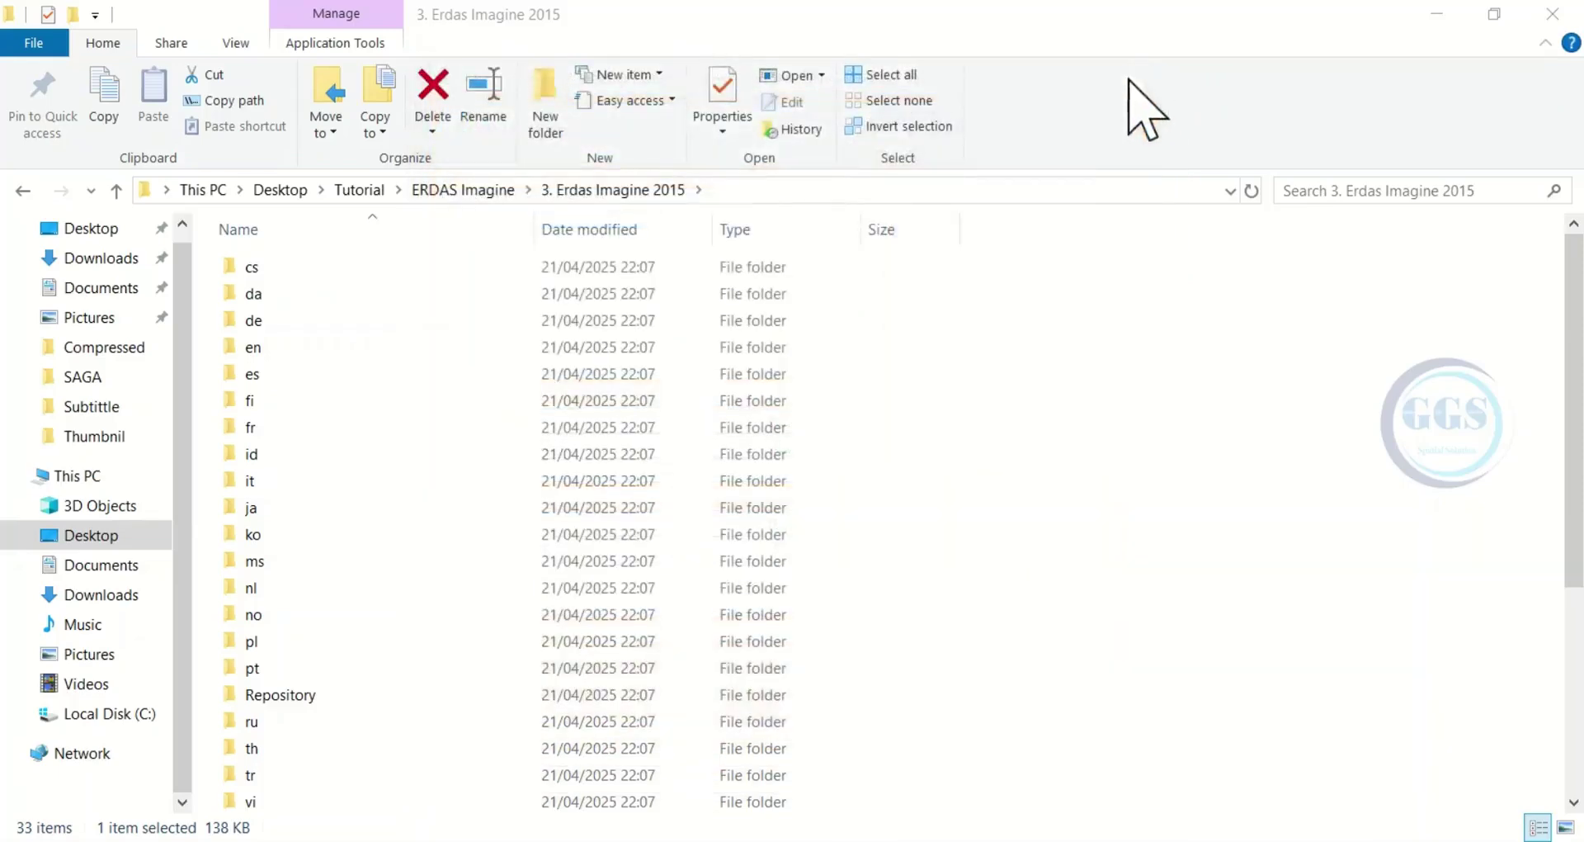
Open the nested 4. Erdas 2015 crack folder in a restored window on the right.
{"action": "left_click", "coordinate": [464, 191]}
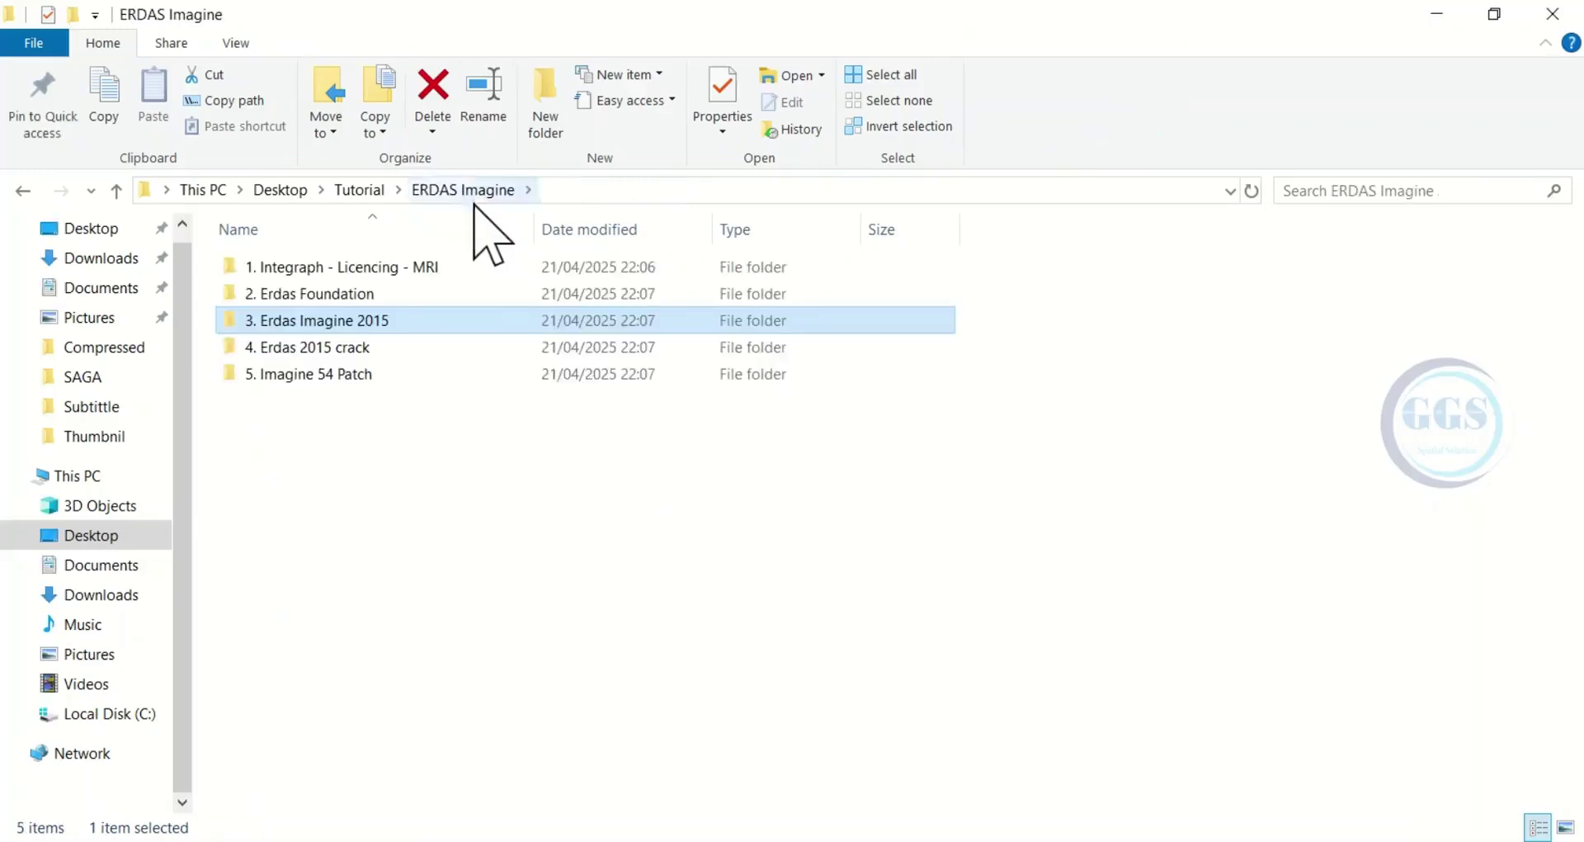
{"action": "double_click", "coordinate": [323, 349]}
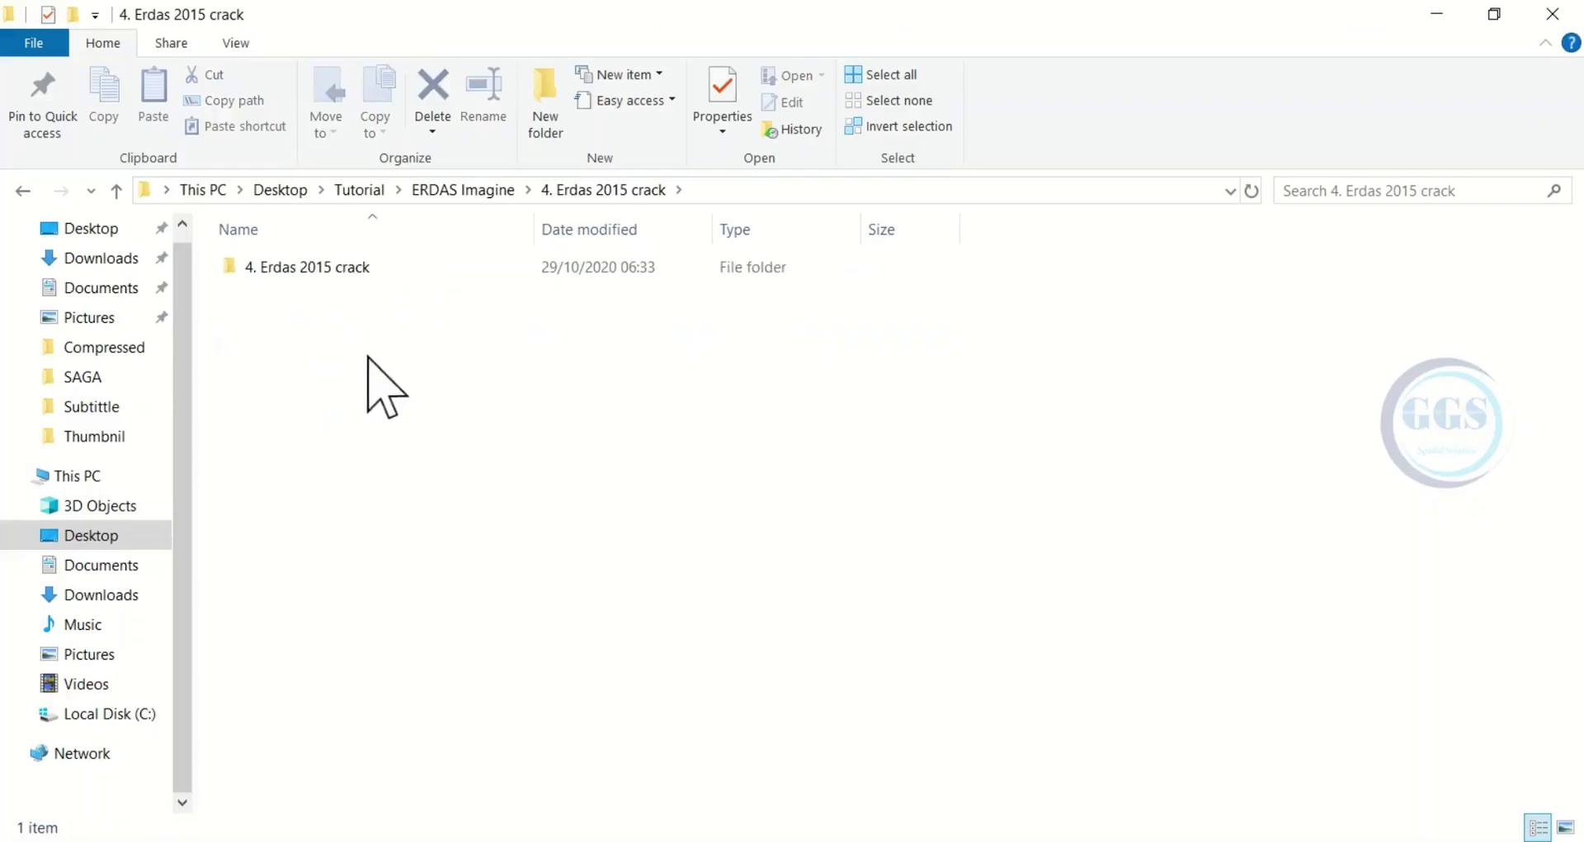
{"action": "double_click", "coordinate": [361, 268]}
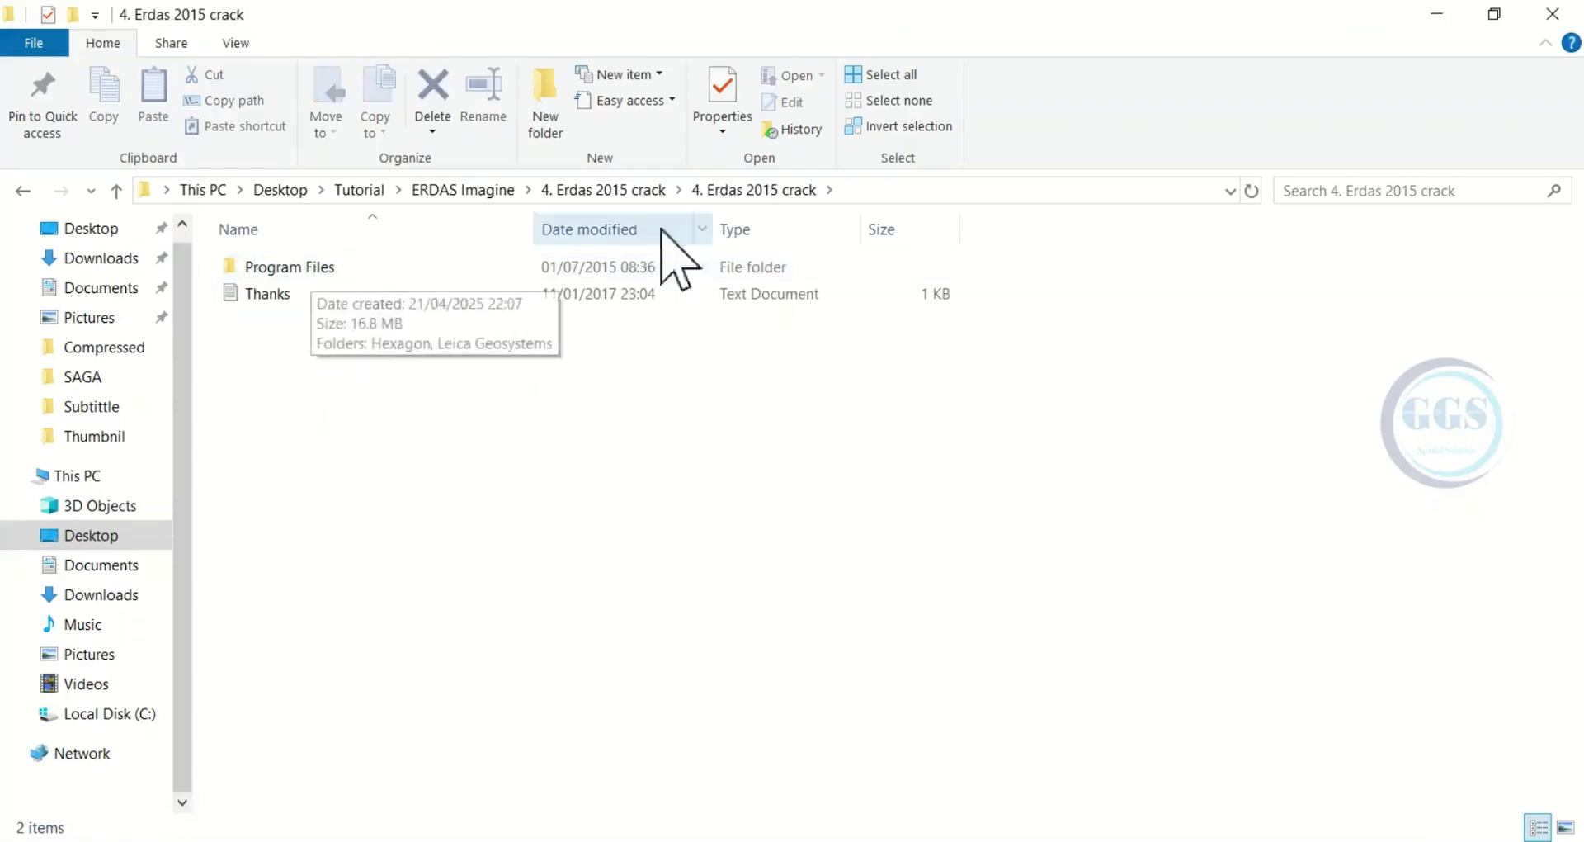
{"action": "left_click", "coordinate": [1495, 14]}
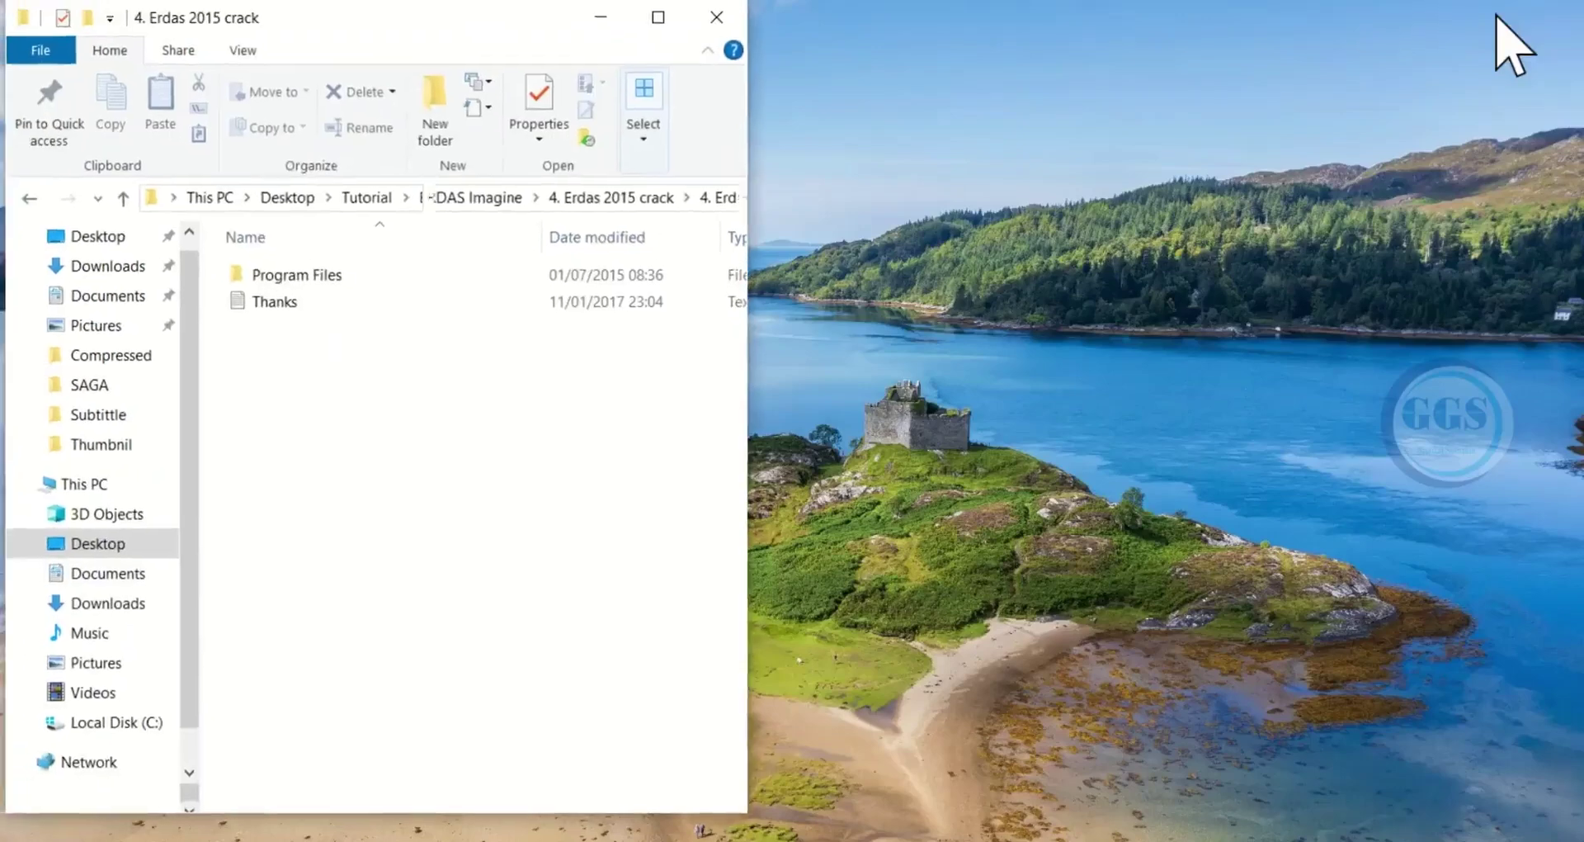
{"action": "left_click_drag", "start_coordinate": [438, 21], "coordinate": [1208, 30]}
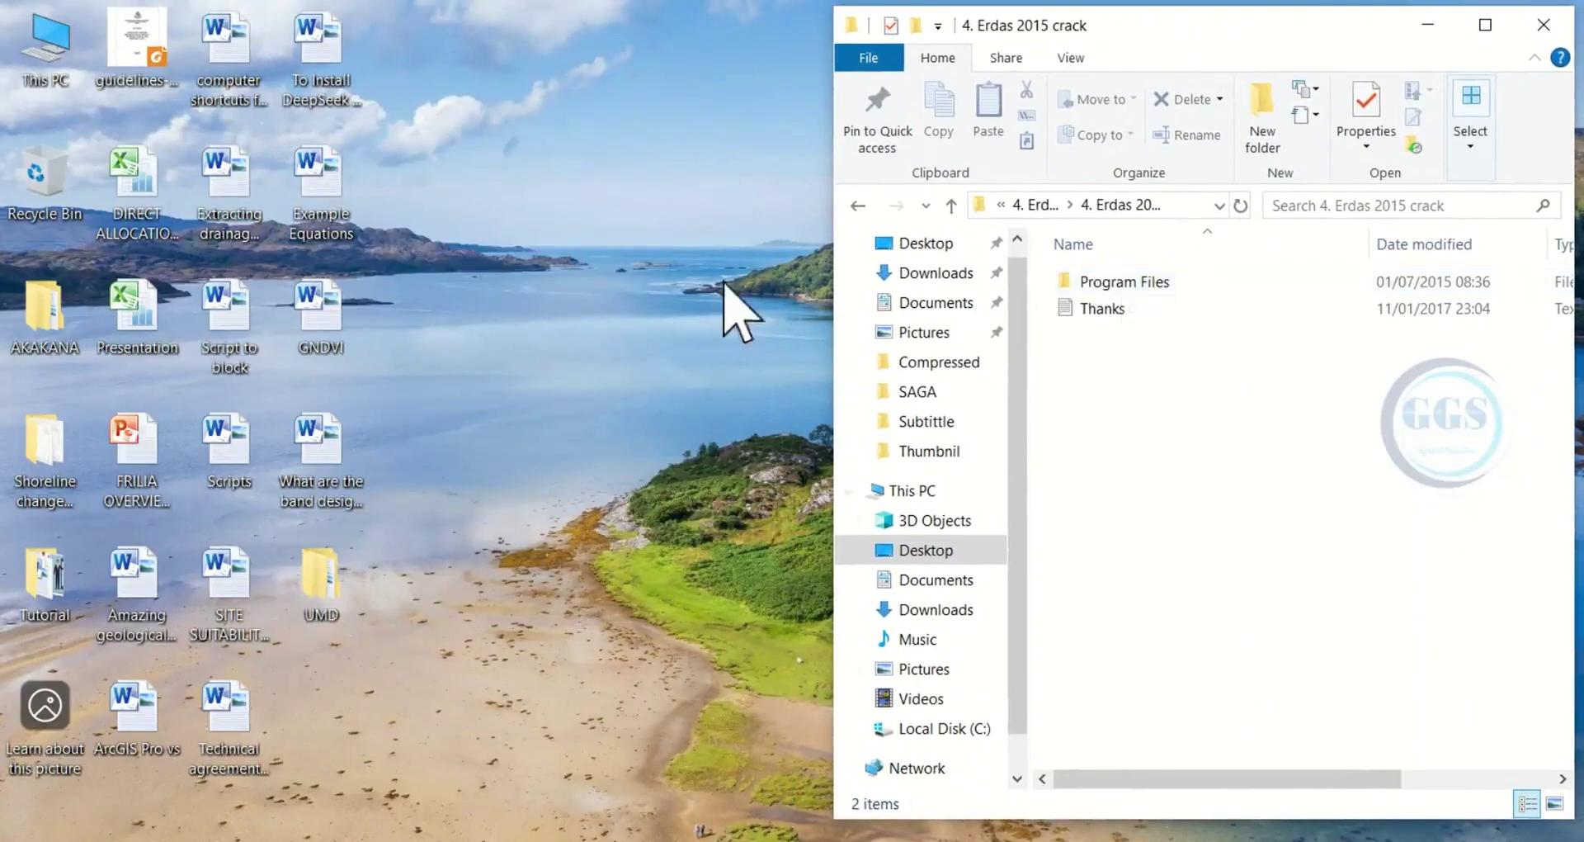
Open C:\Program Files\Hexagon in a second Explorer window.
{"action": "double_click", "coordinate": [48, 73]}
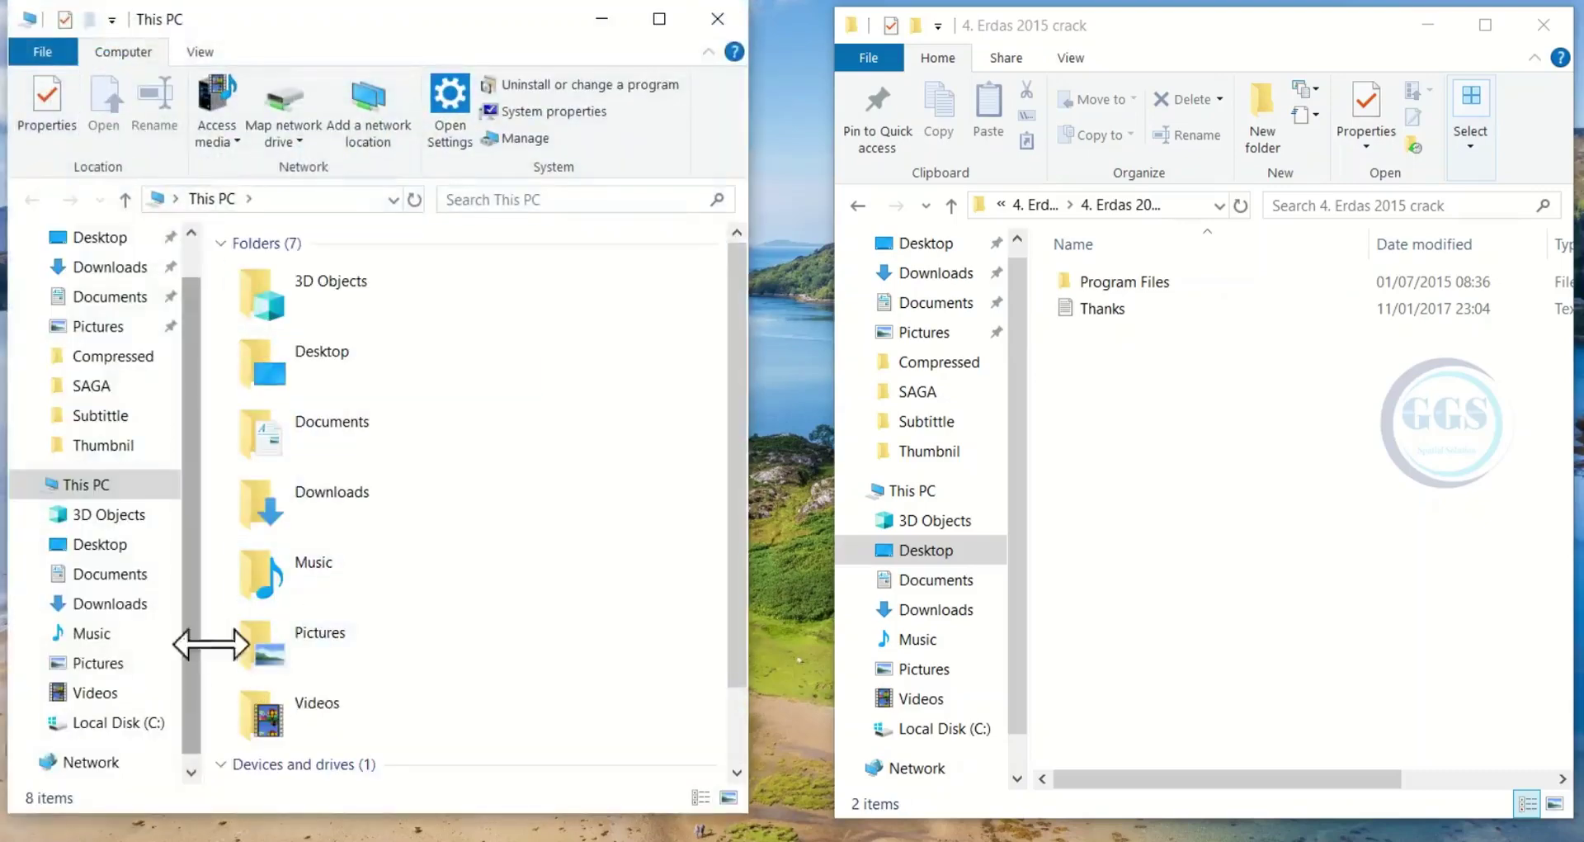
{"action": "scroll", "coordinate": [223, 664], "scroll_direction": "down", "scroll_amount": 2}
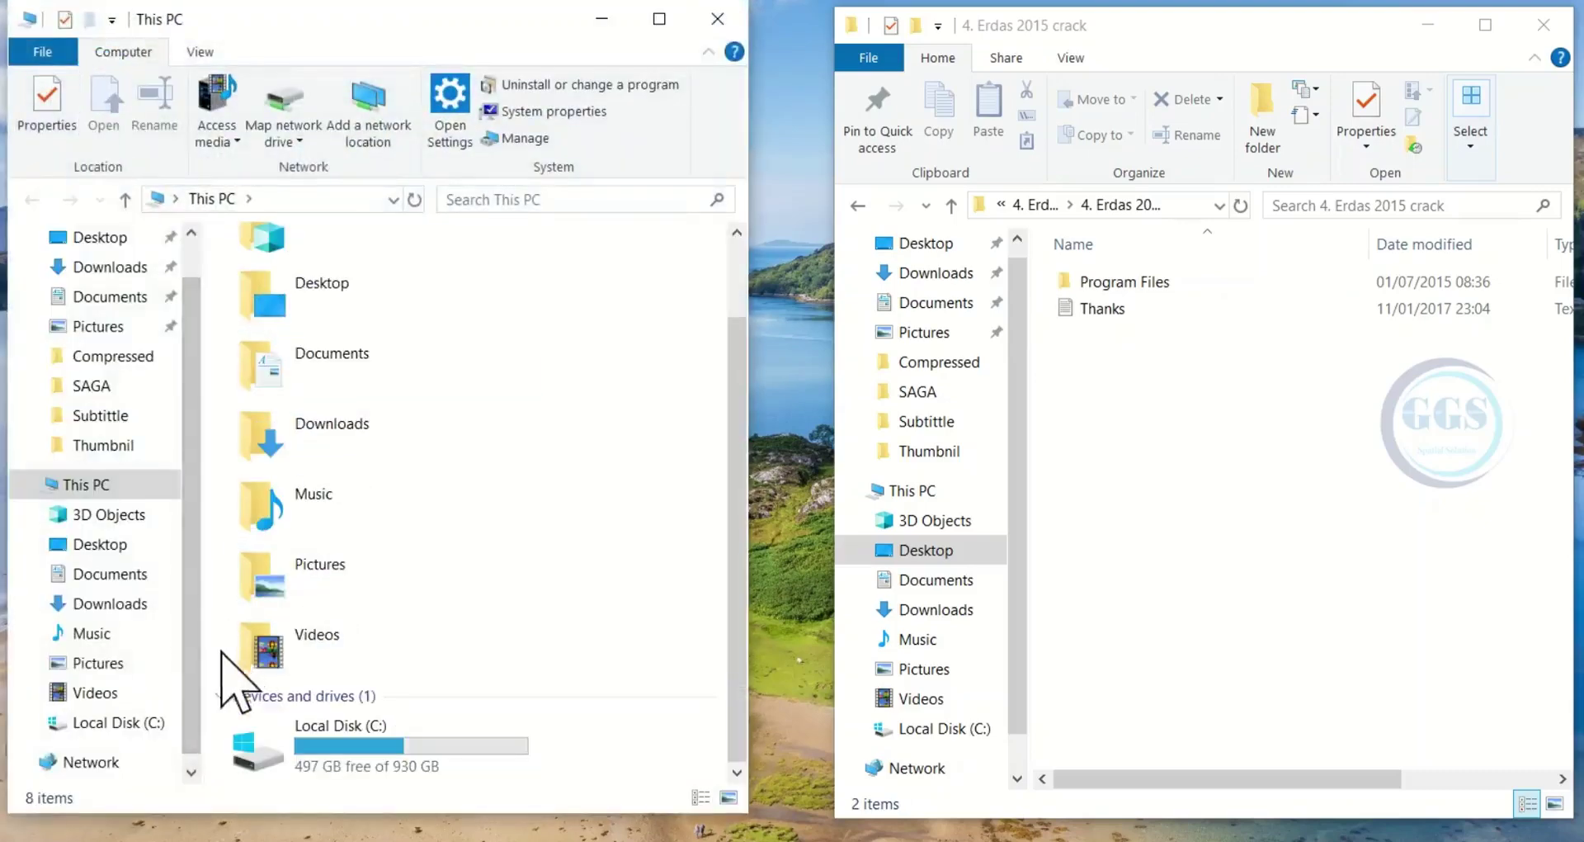
{"action": "double_click", "coordinate": [378, 747]}
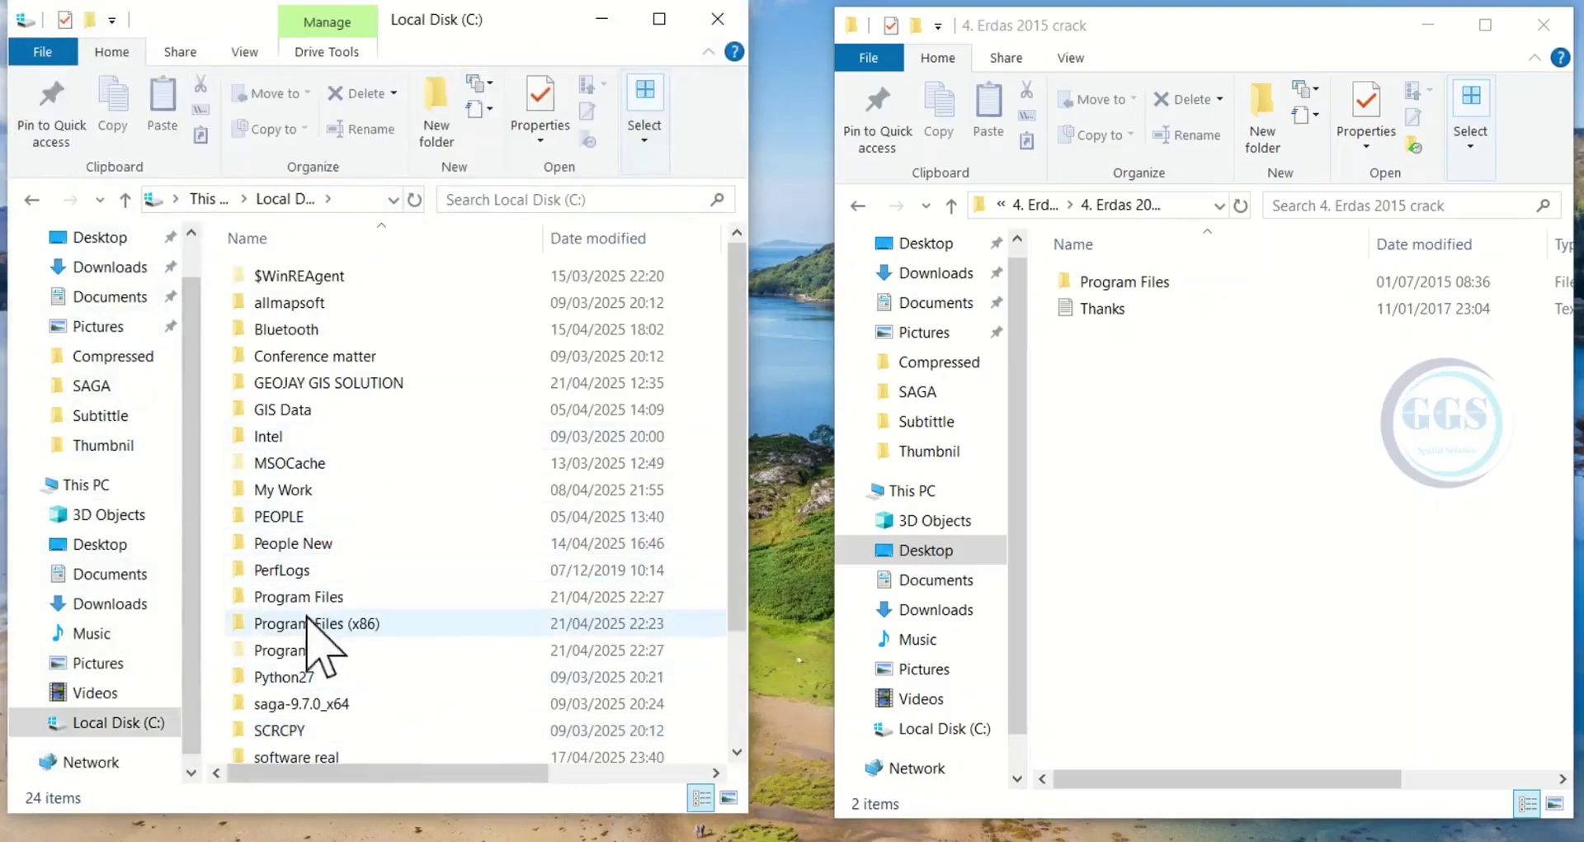
{"action": "double_click", "coordinate": [315, 600]}
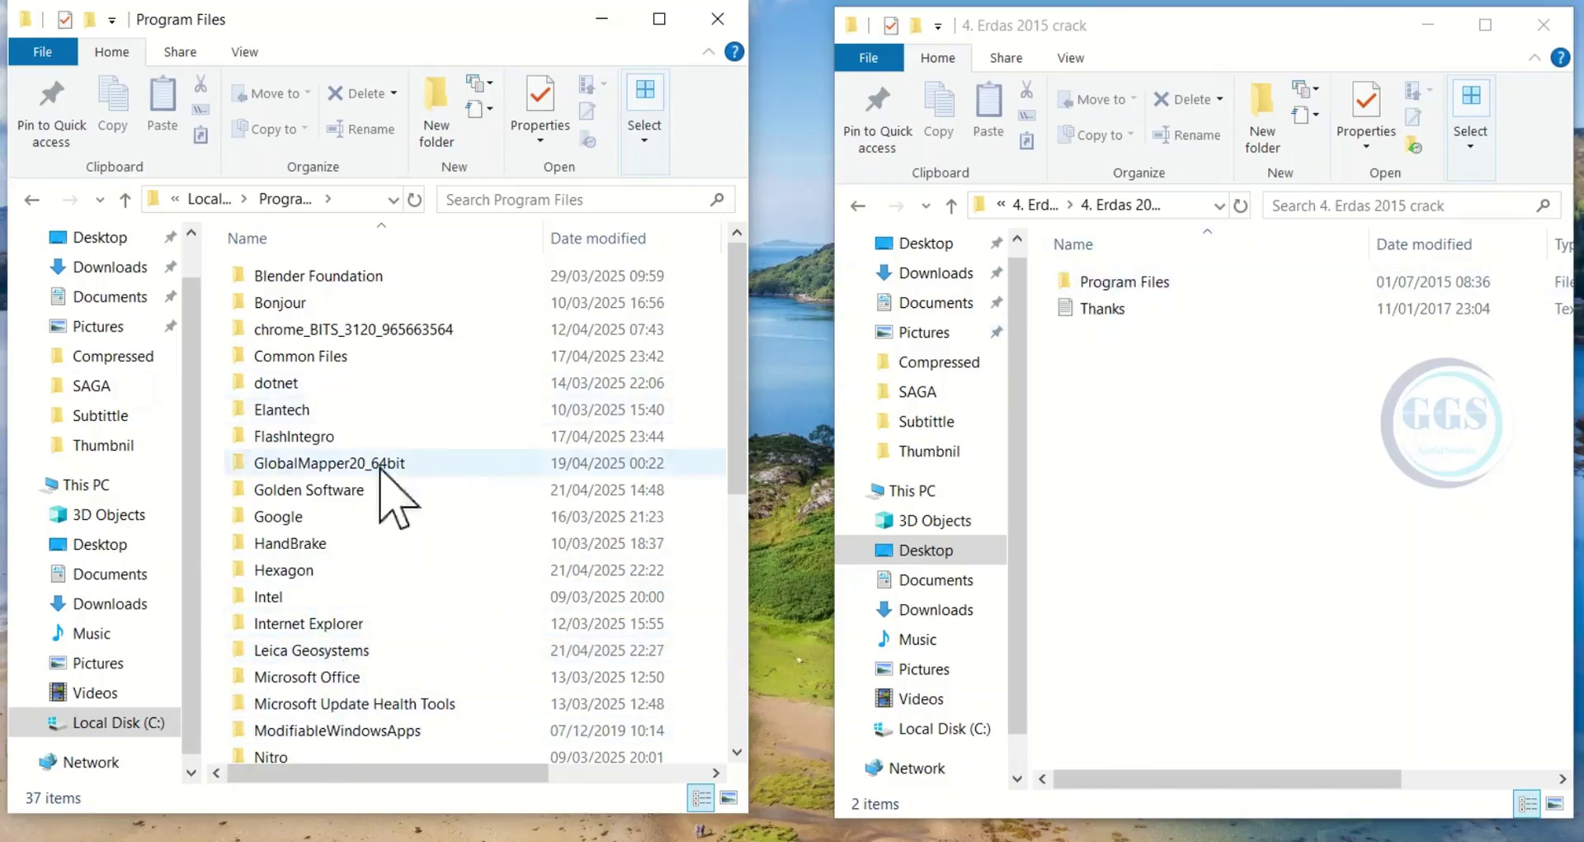
{"action": "double_click", "coordinate": [310, 571]}
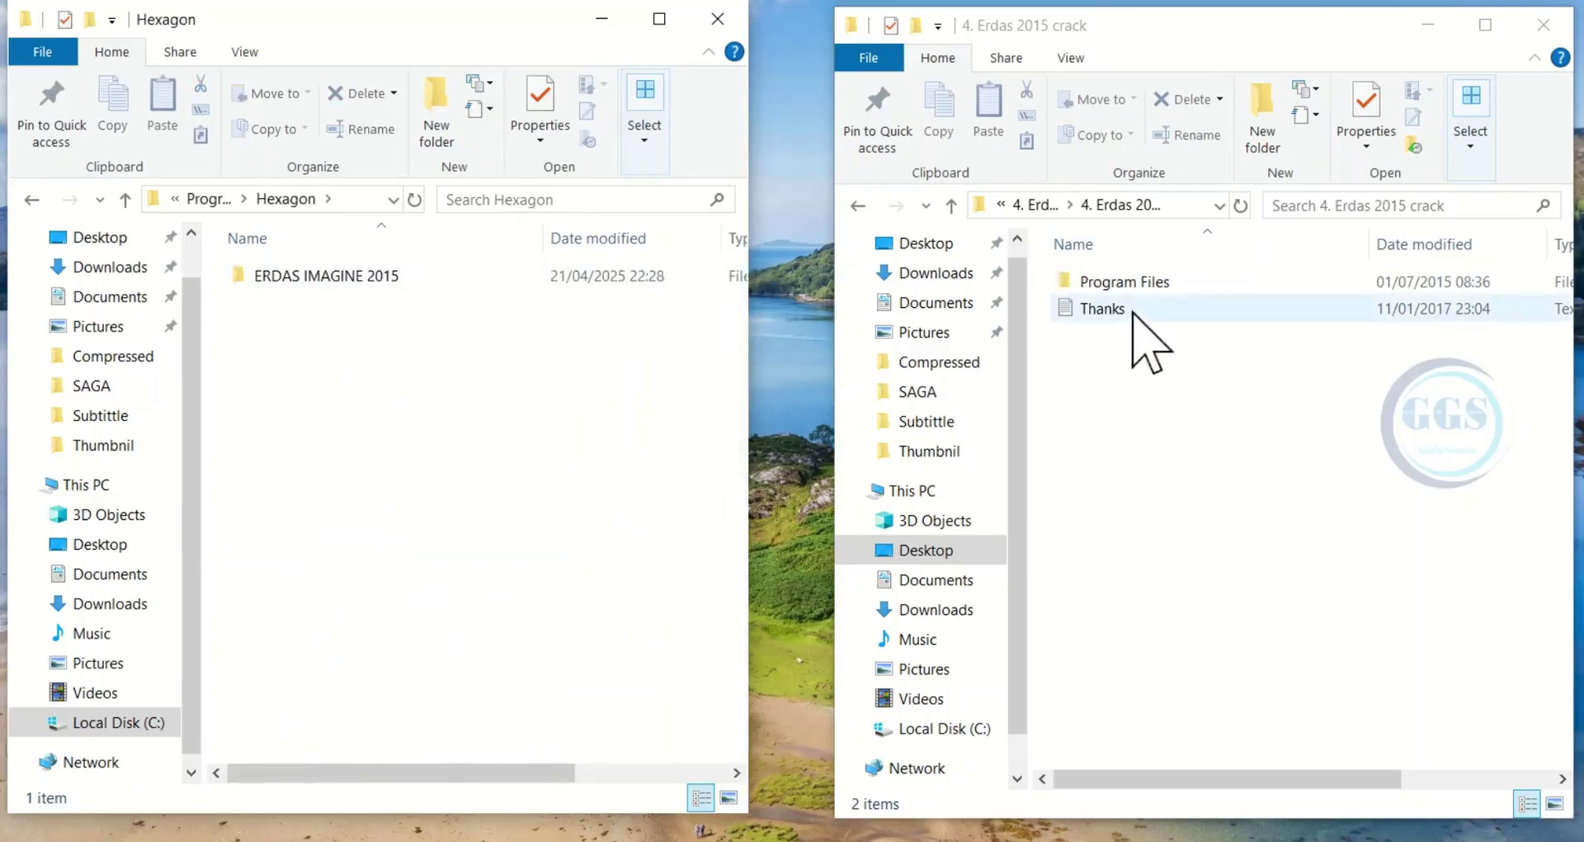
Reach ERDAS IMAGINE 2015\bin in both windows and the crack's Win32Release folder.
{"action": "double_click", "coordinate": [1128, 287]}
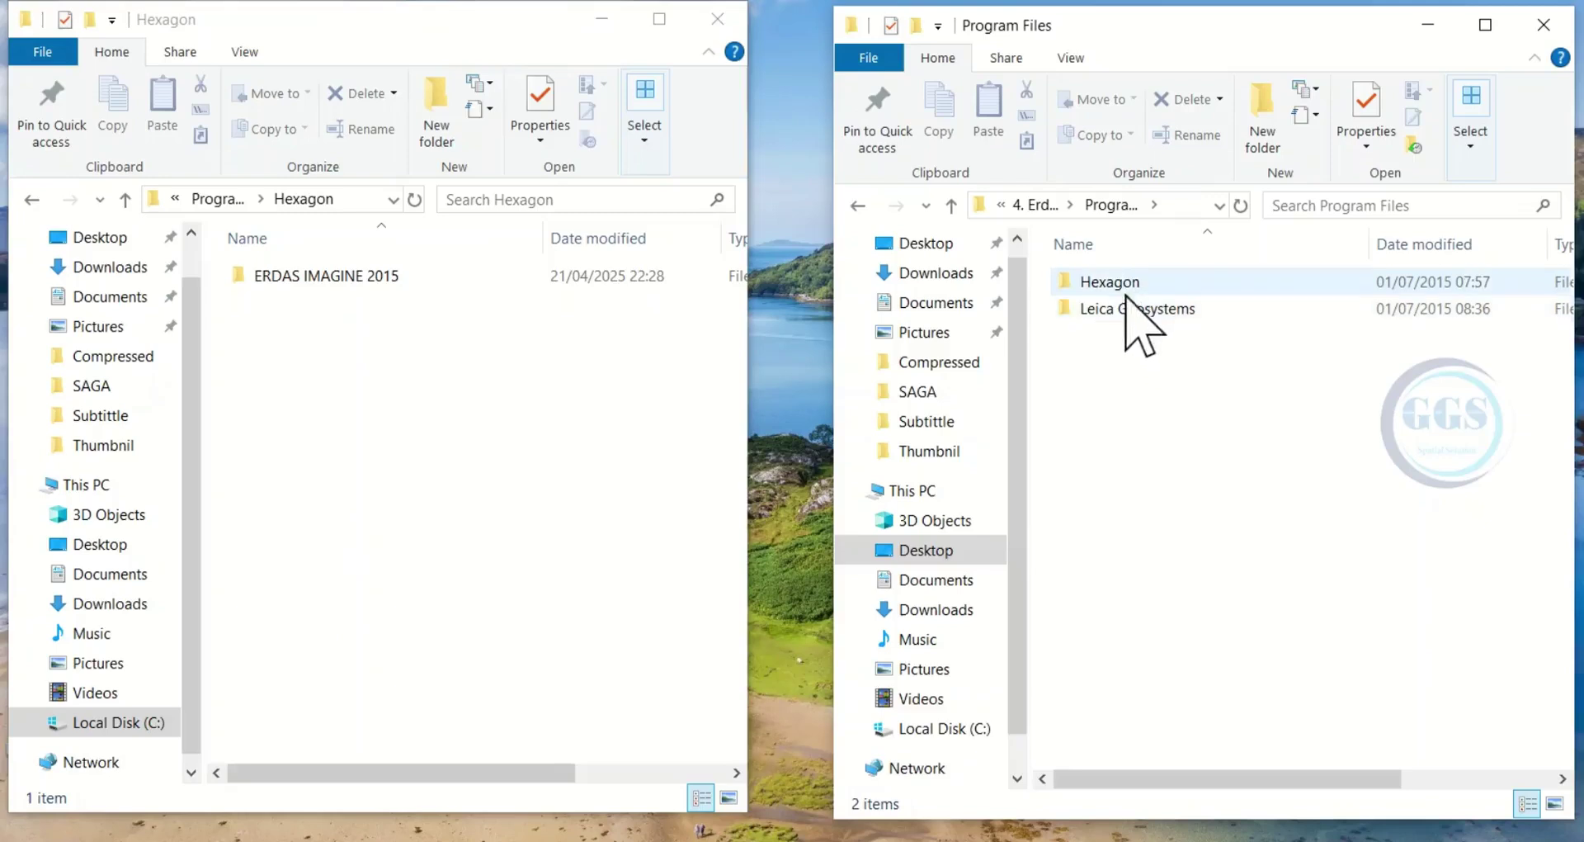
{"action": "double_click", "coordinate": [1124, 288]}
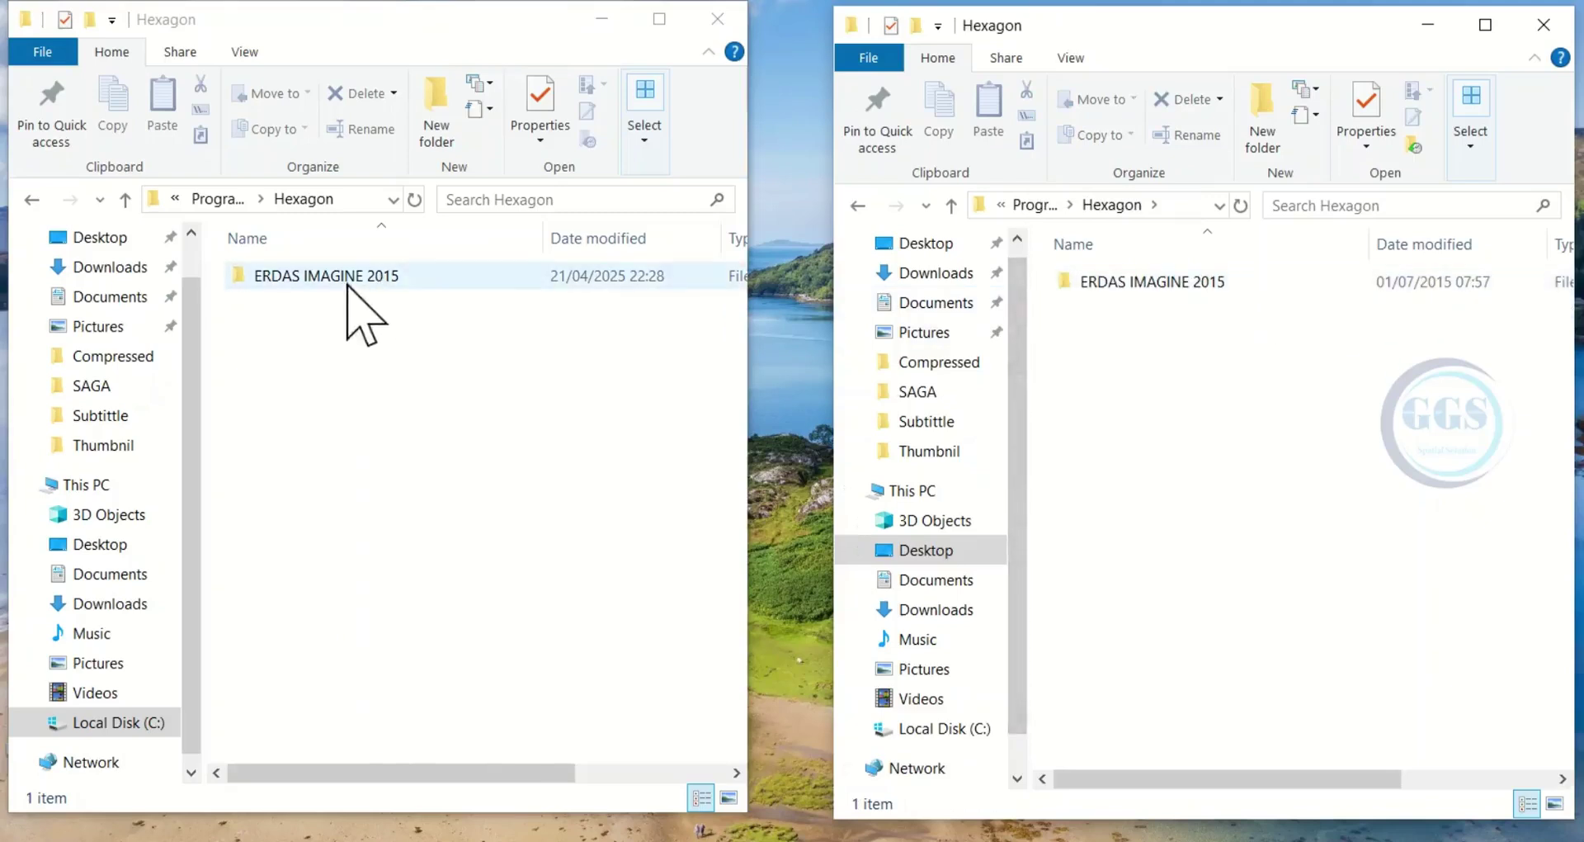
{"action": "double_click", "coordinate": [1137, 284]}
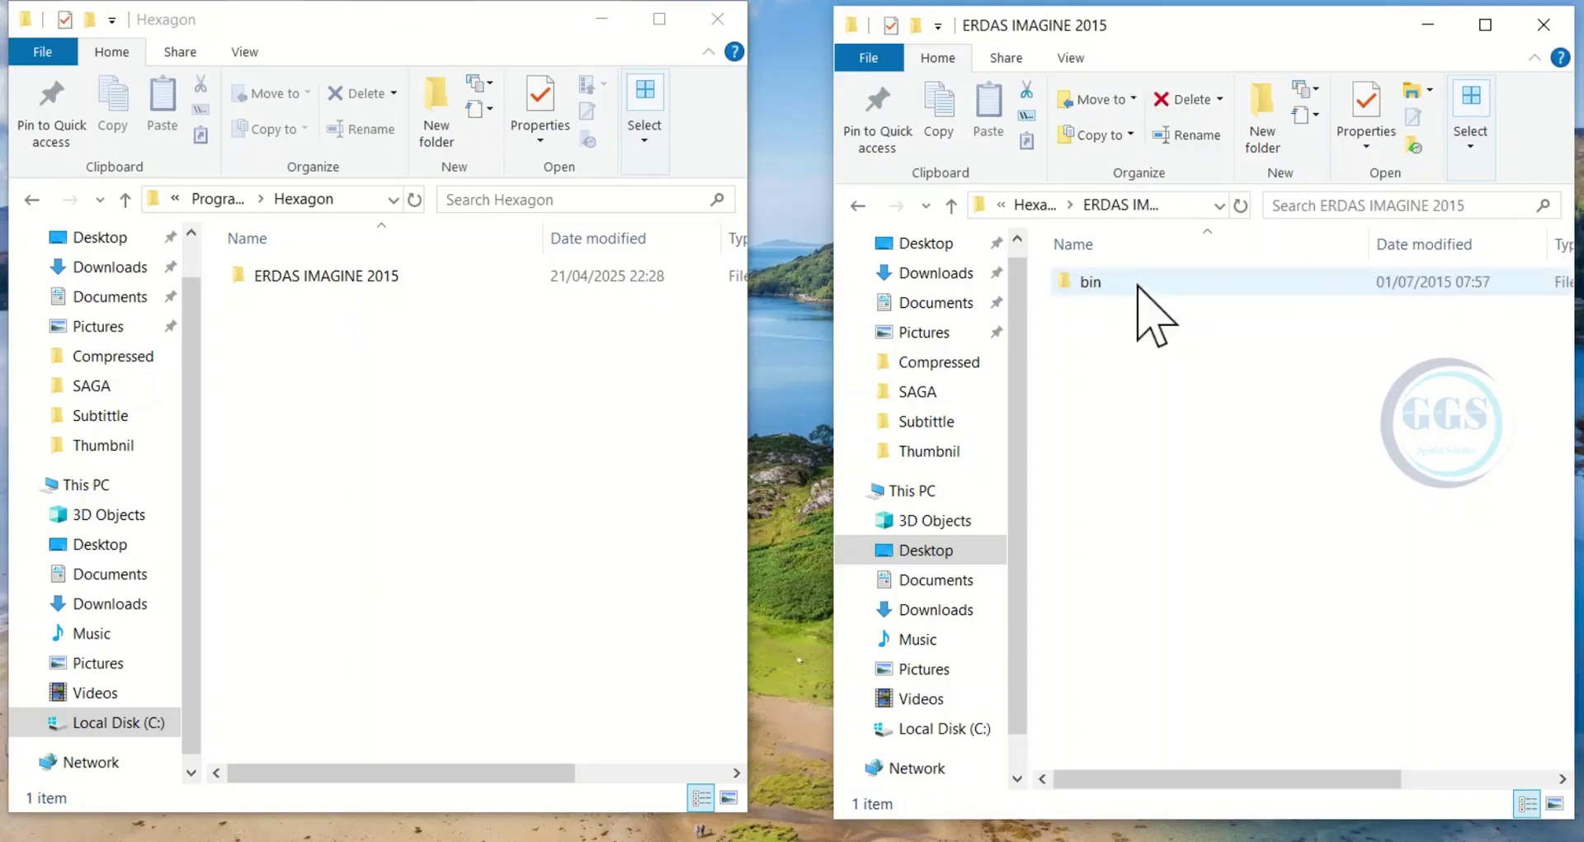
{"action": "double_click", "coordinate": [365, 277]}
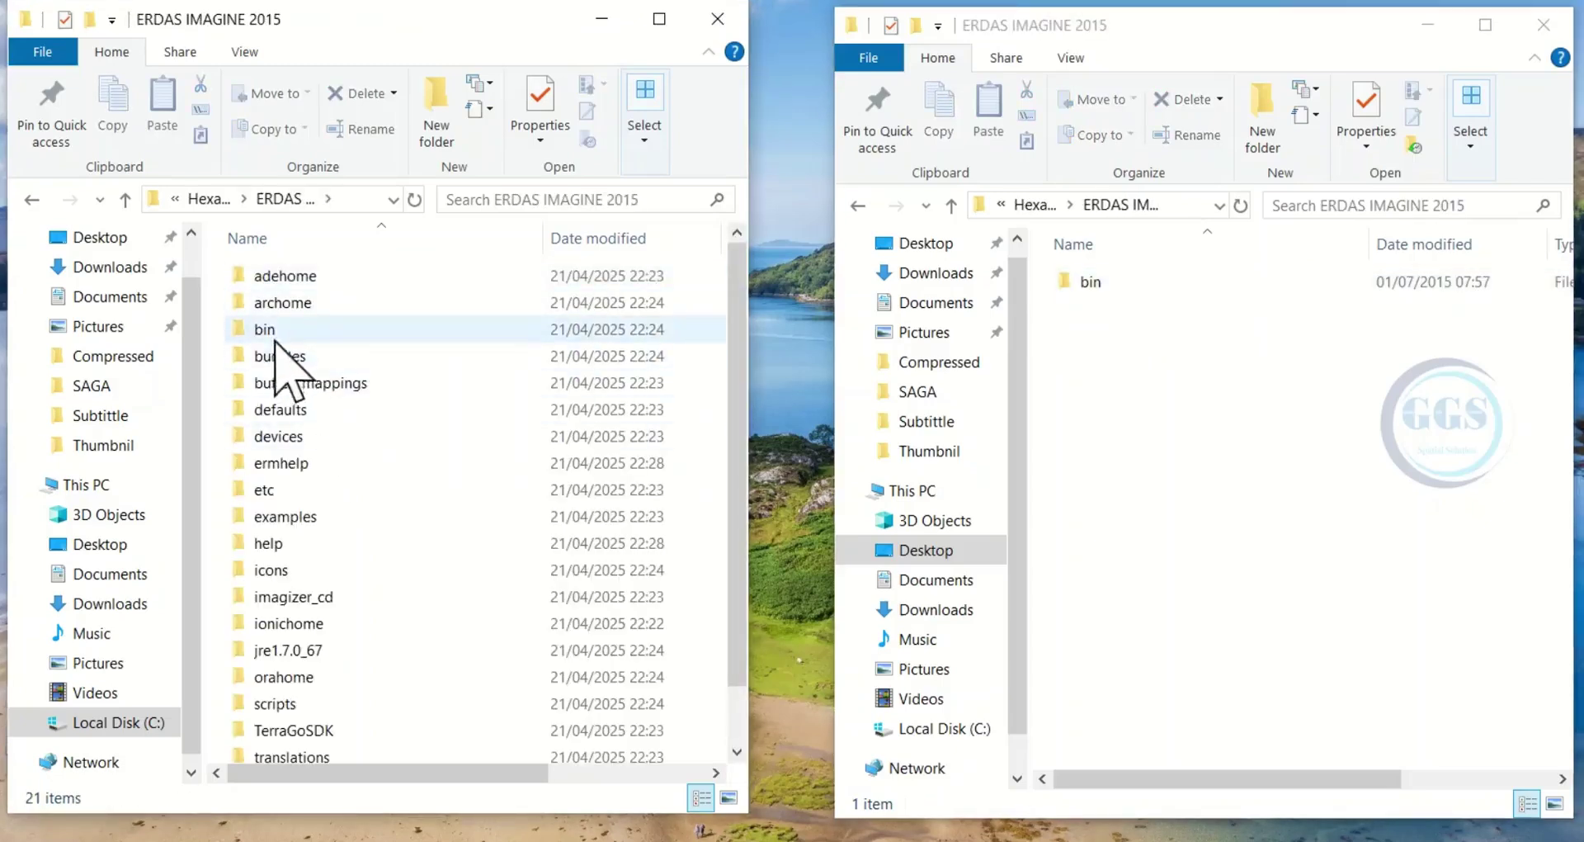
{"action": "double_click", "coordinate": [272, 329]}
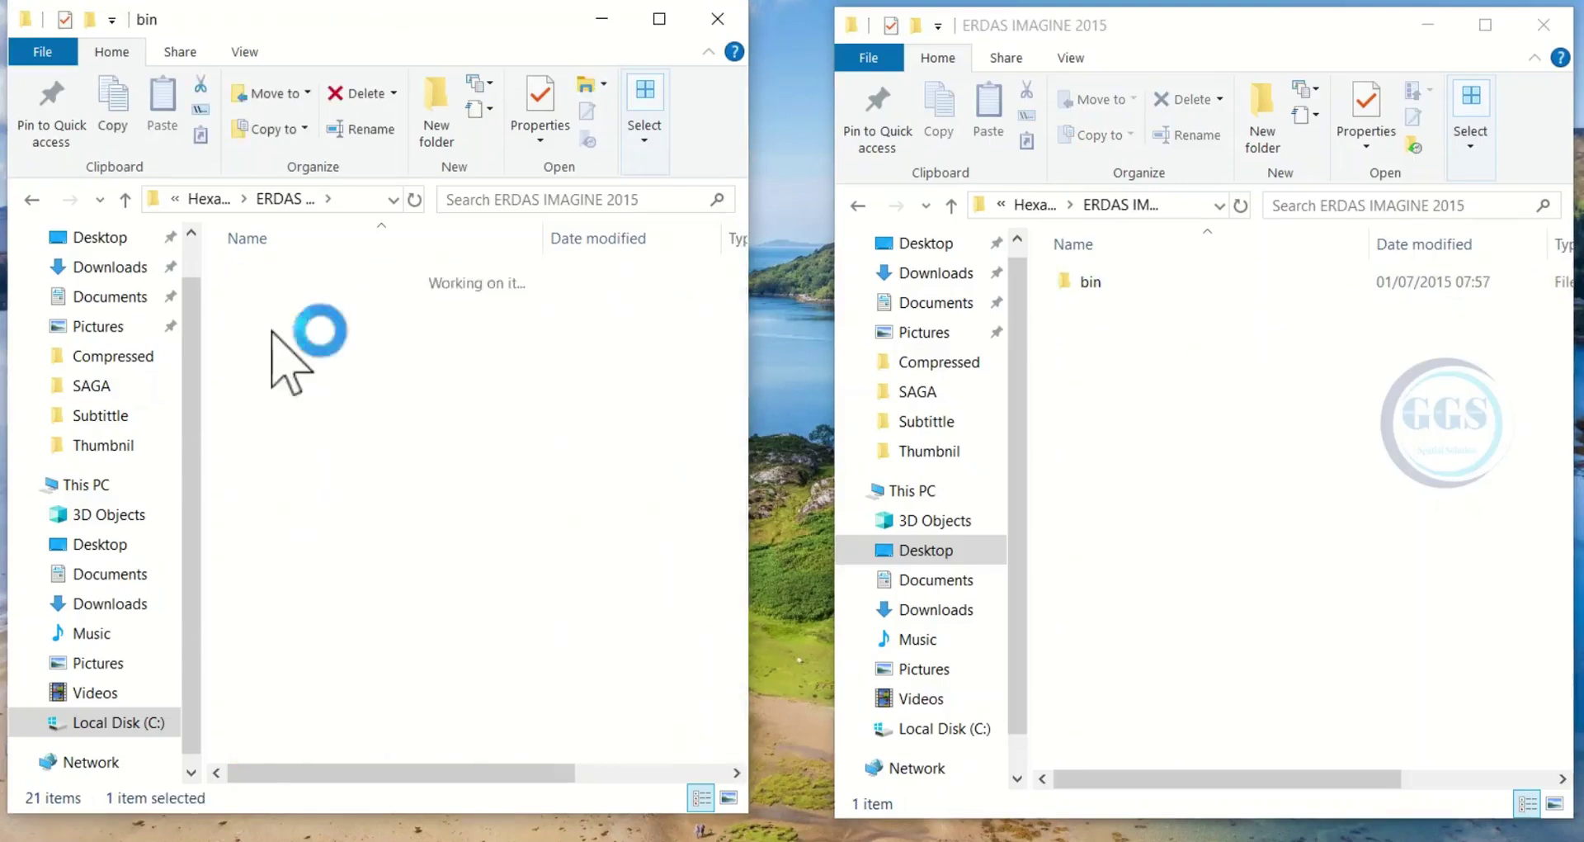
{"action": "double_click", "coordinate": [1134, 290]}
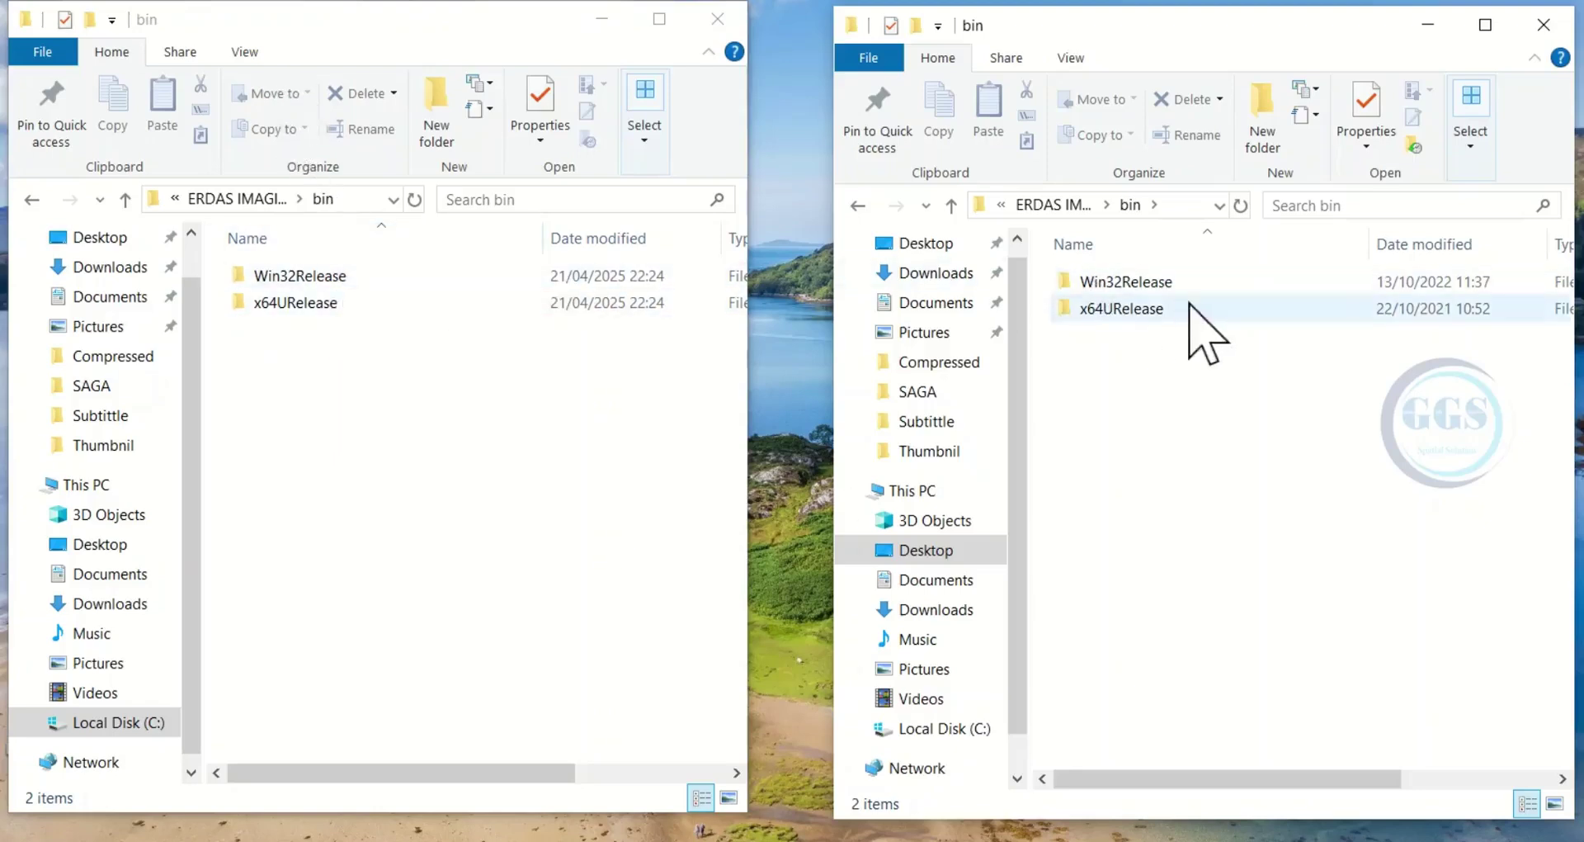
{"action": "double_click", "coordinate": [1134, 283]}
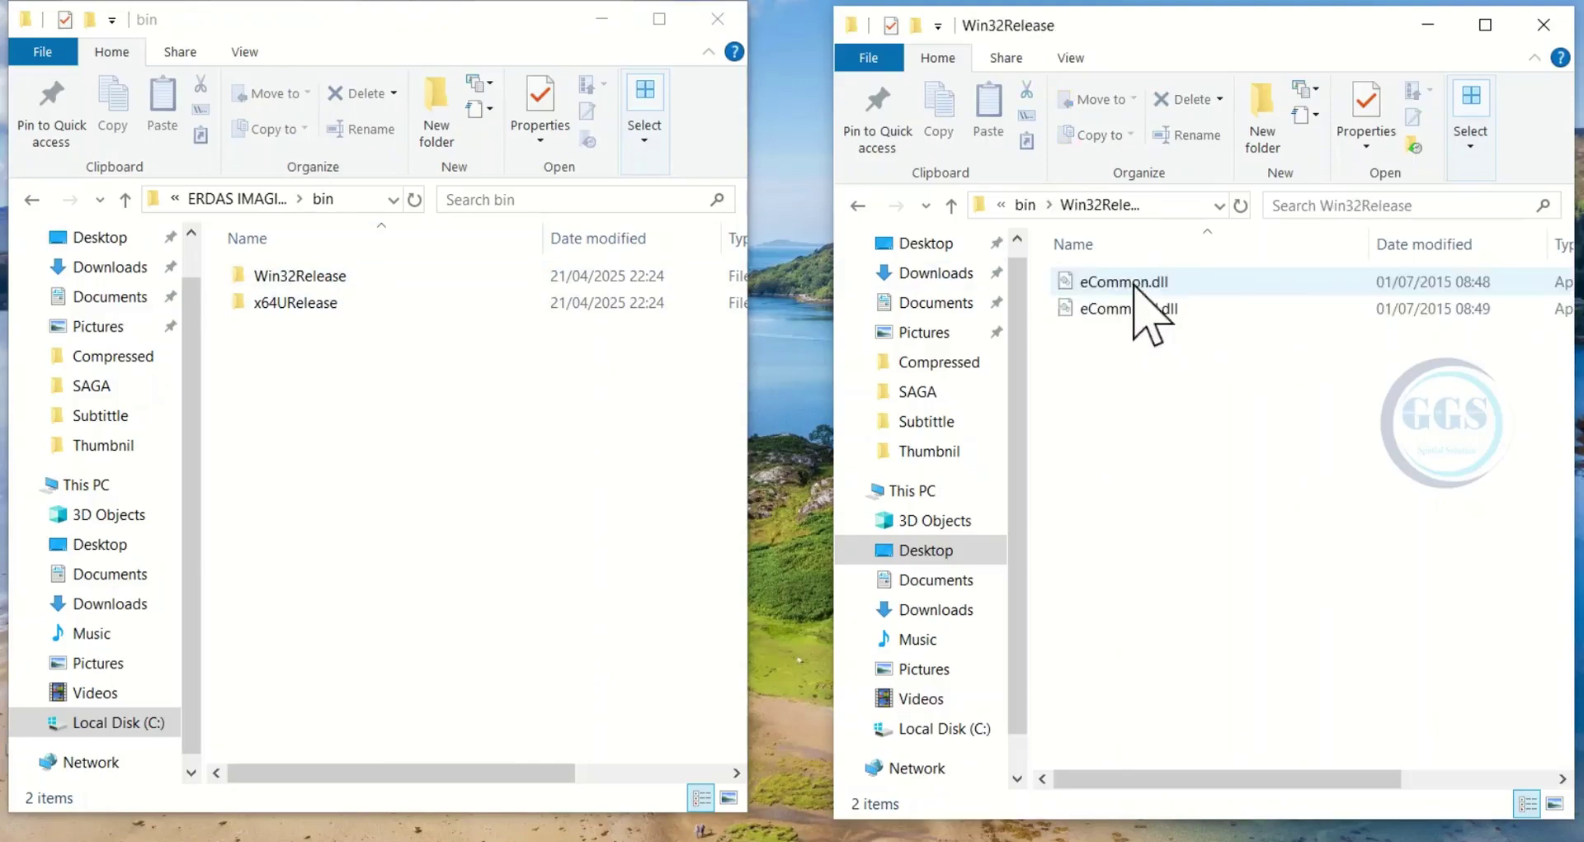
Open the installed Win32Release folder and copy the crack's eCommon.dll and eCommonU.dll.
{"action": "double_click", "coordinate": [307, 277]}
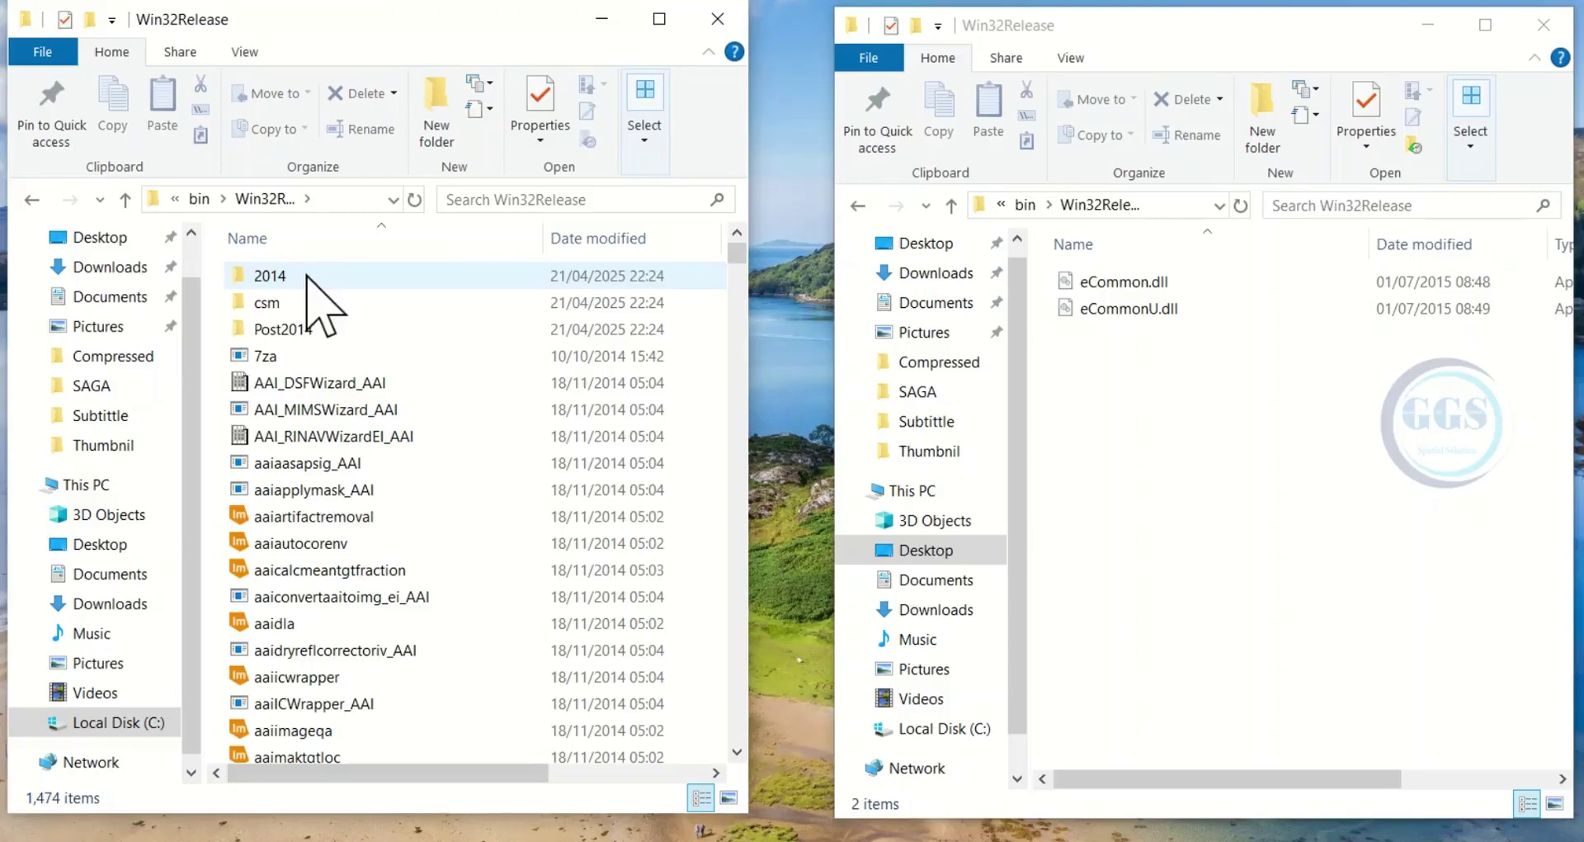
{"action": "left_click_drag", "start_coordinate": [1151, 375], "coordinate": [1139, 279]}
{"action": "right_click", "coordinate": [1147, 281]}
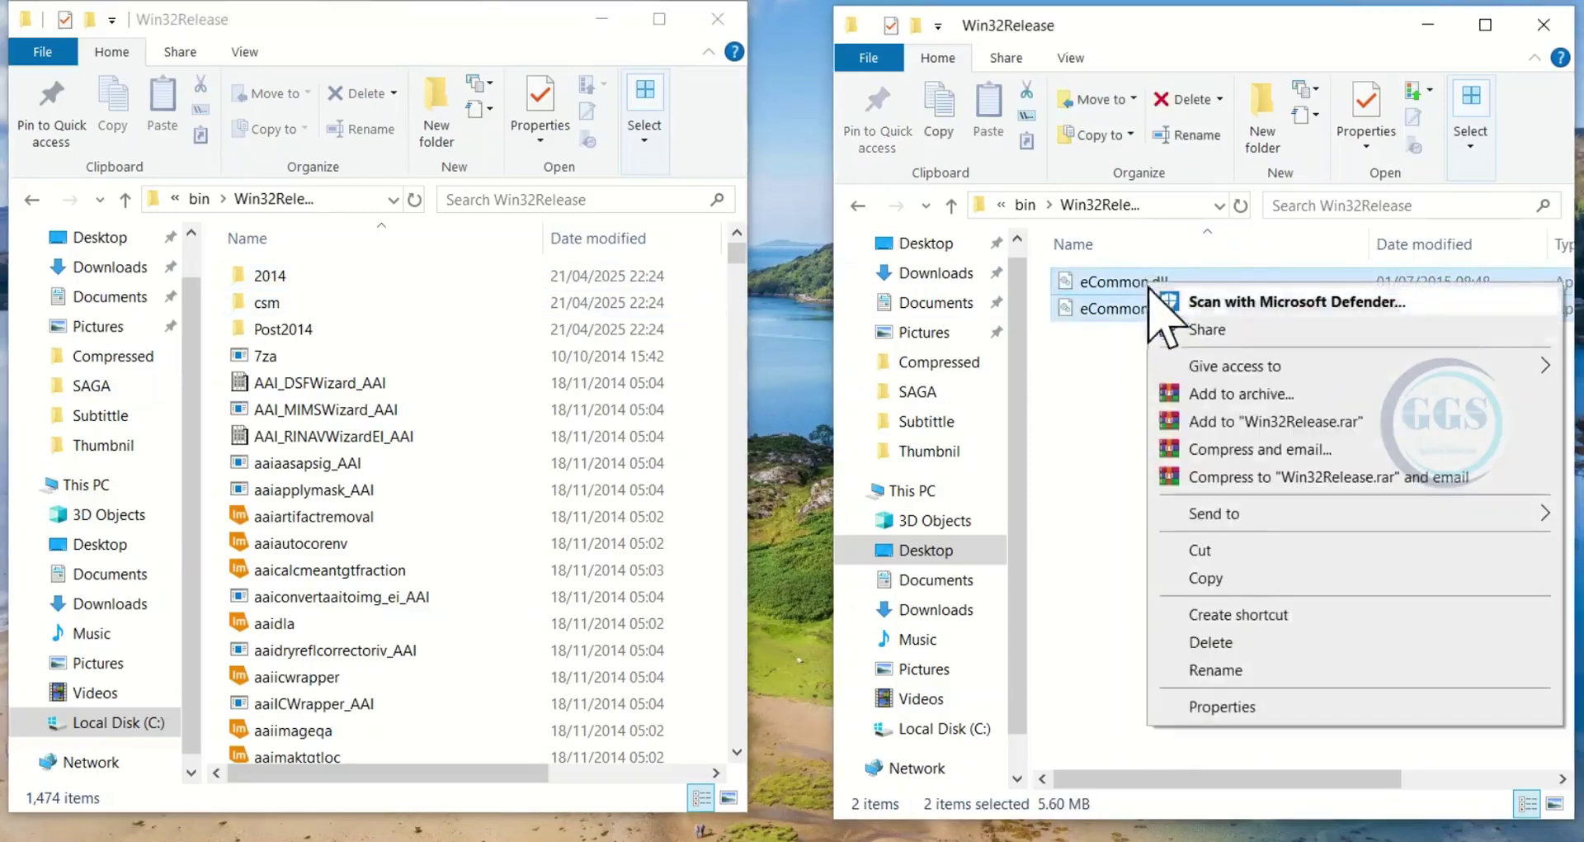
{"action": "left_click", "coordinate": [1211, 581]}
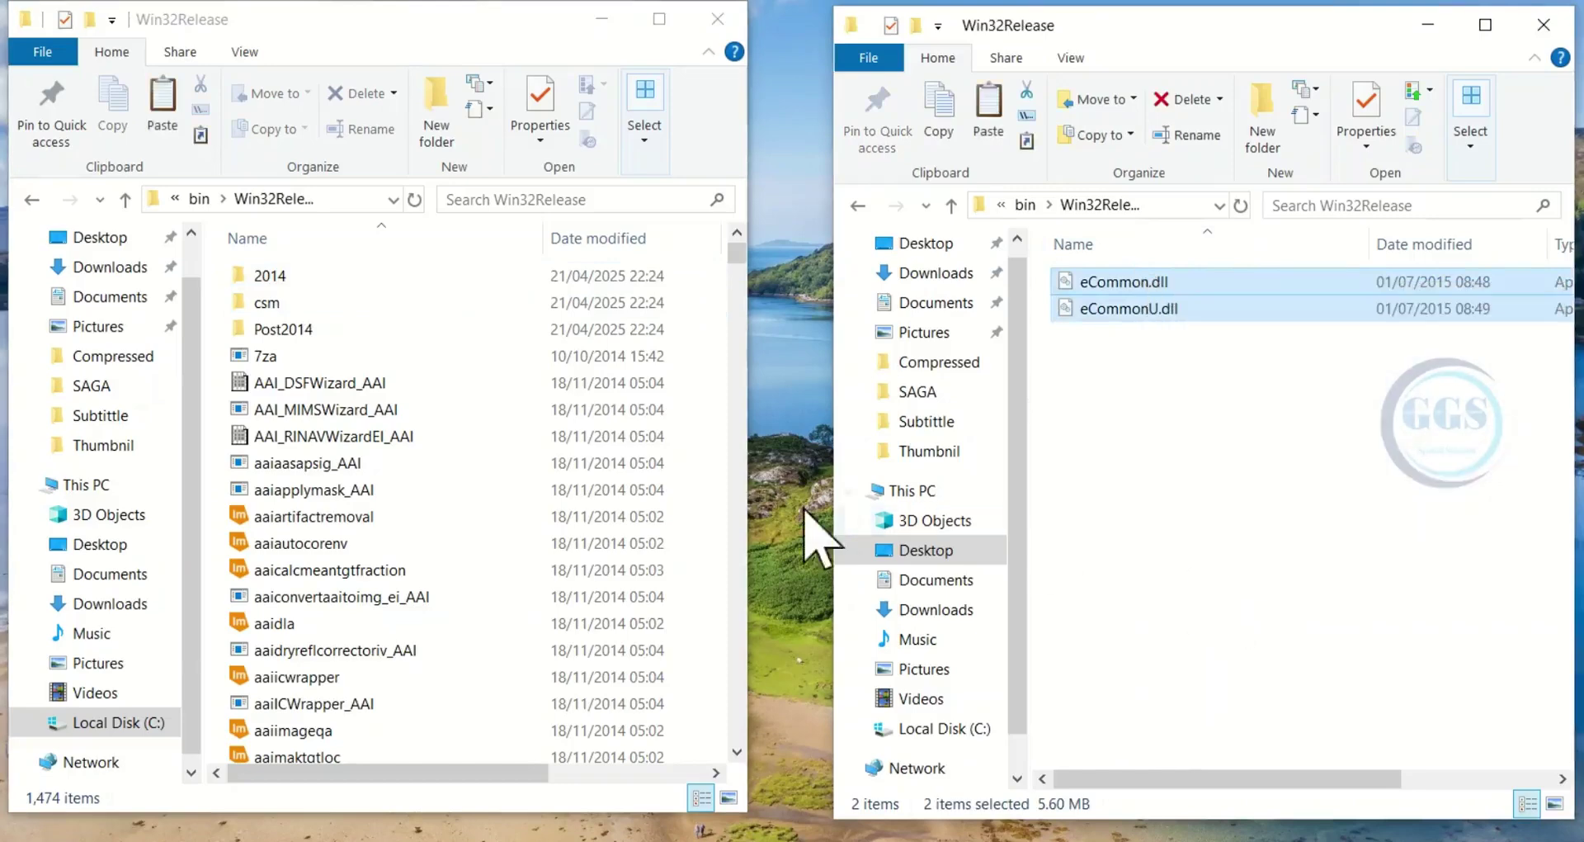
Paste the two DLLs into the installed Win32Release, replacing originals with admin permission.
{"action": "left_click", "coordinate": [328, 569]}
{"action": "left_click", "coordinate": [668, 20]}
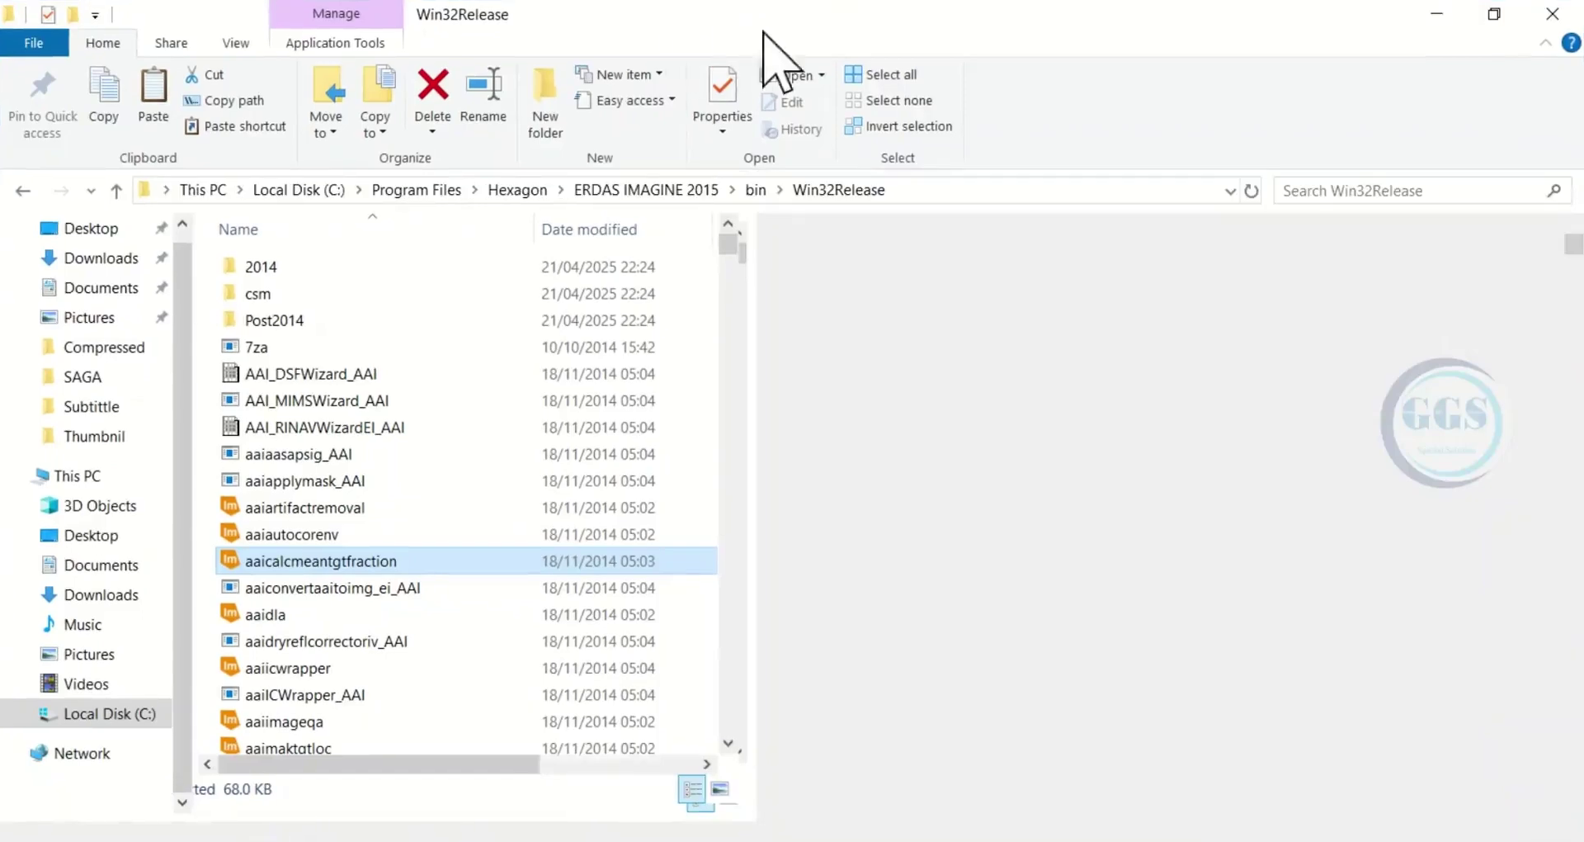
{"action": "right_click", "coordinate": [1080, 421]}
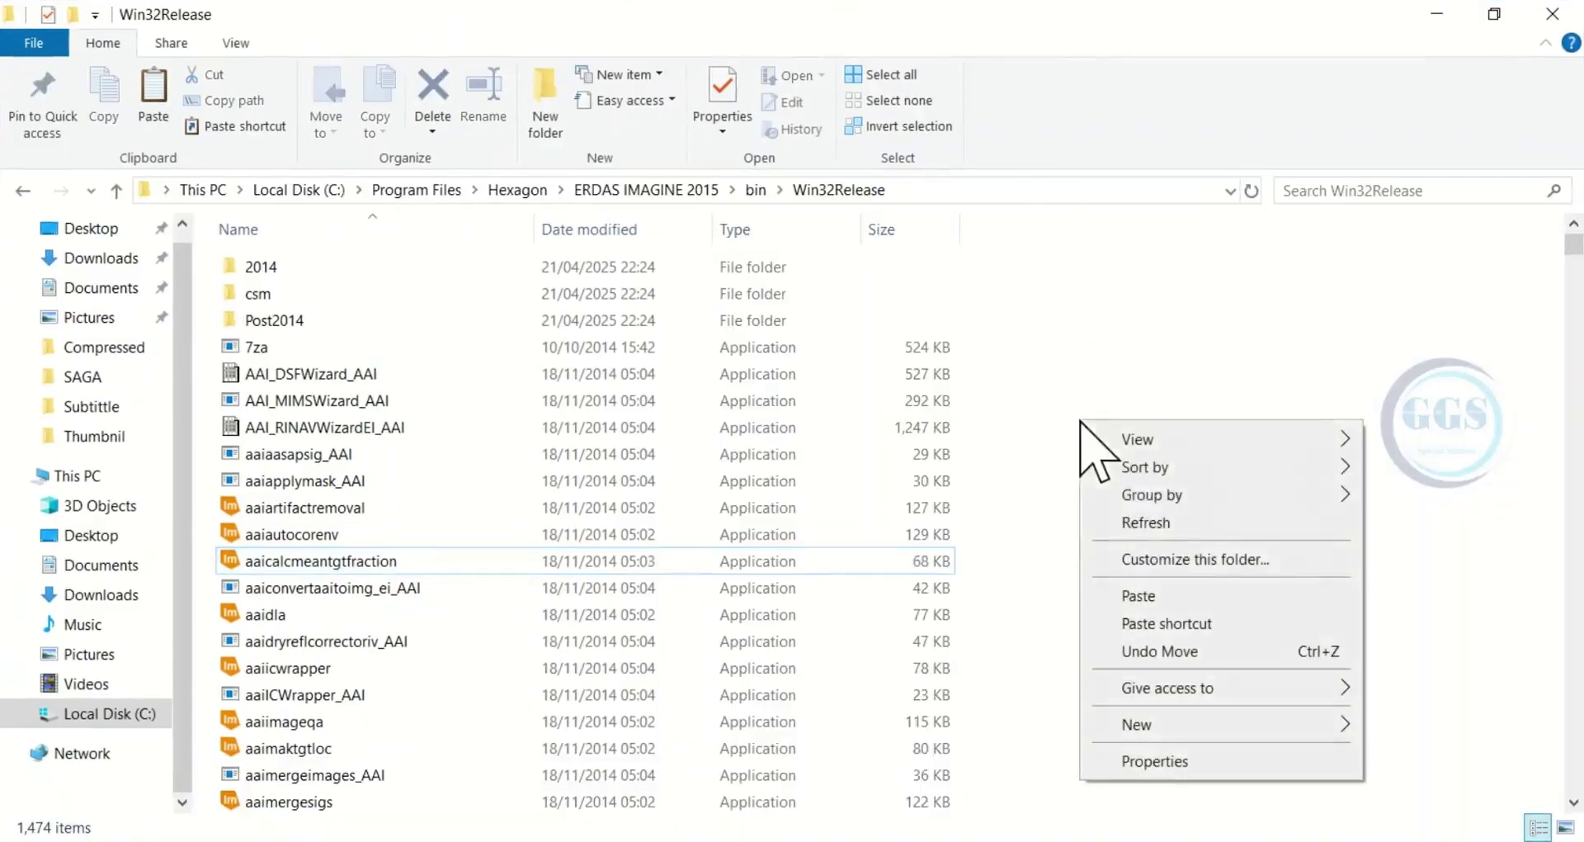
{"action": "left_click", "coordinate": [1134, 595]}
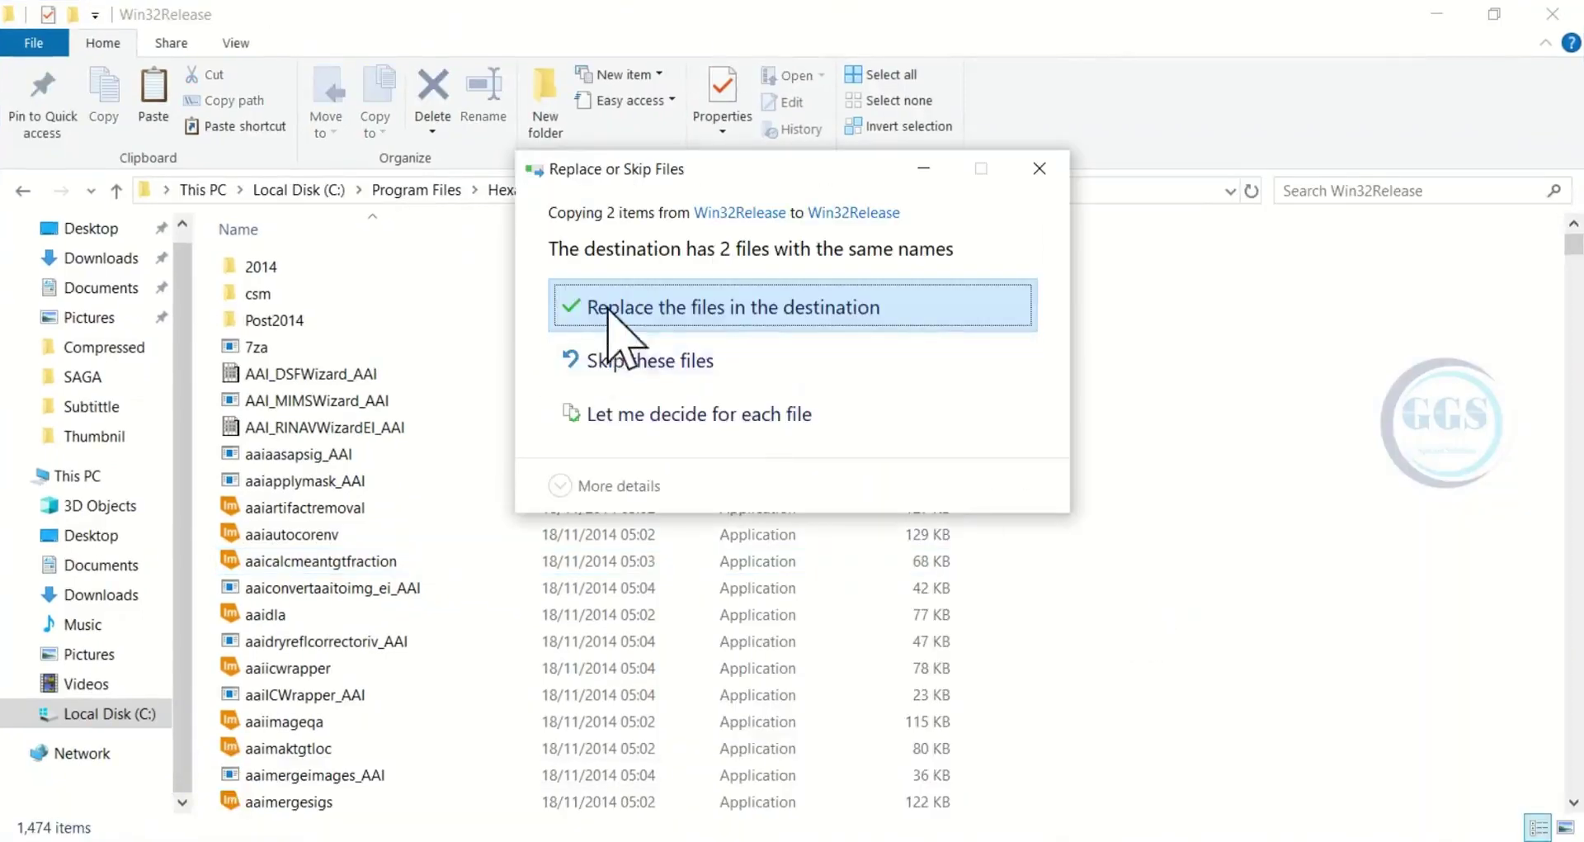
{"action": "left_click", "coordinate": [629, 310]}
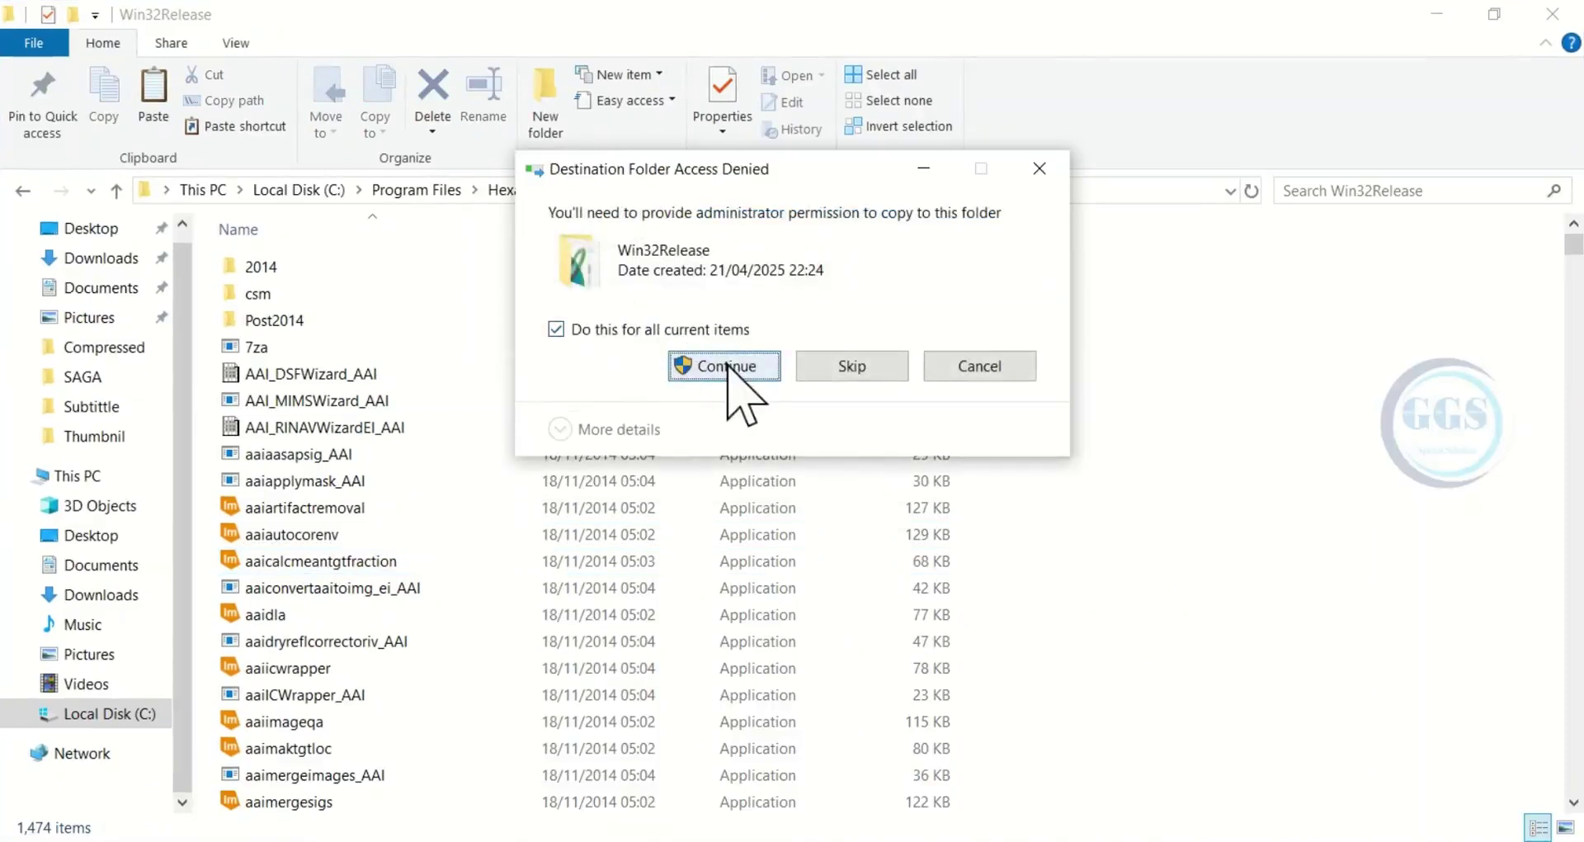
{"action": "left_click", "coordinate": [728, 364]}
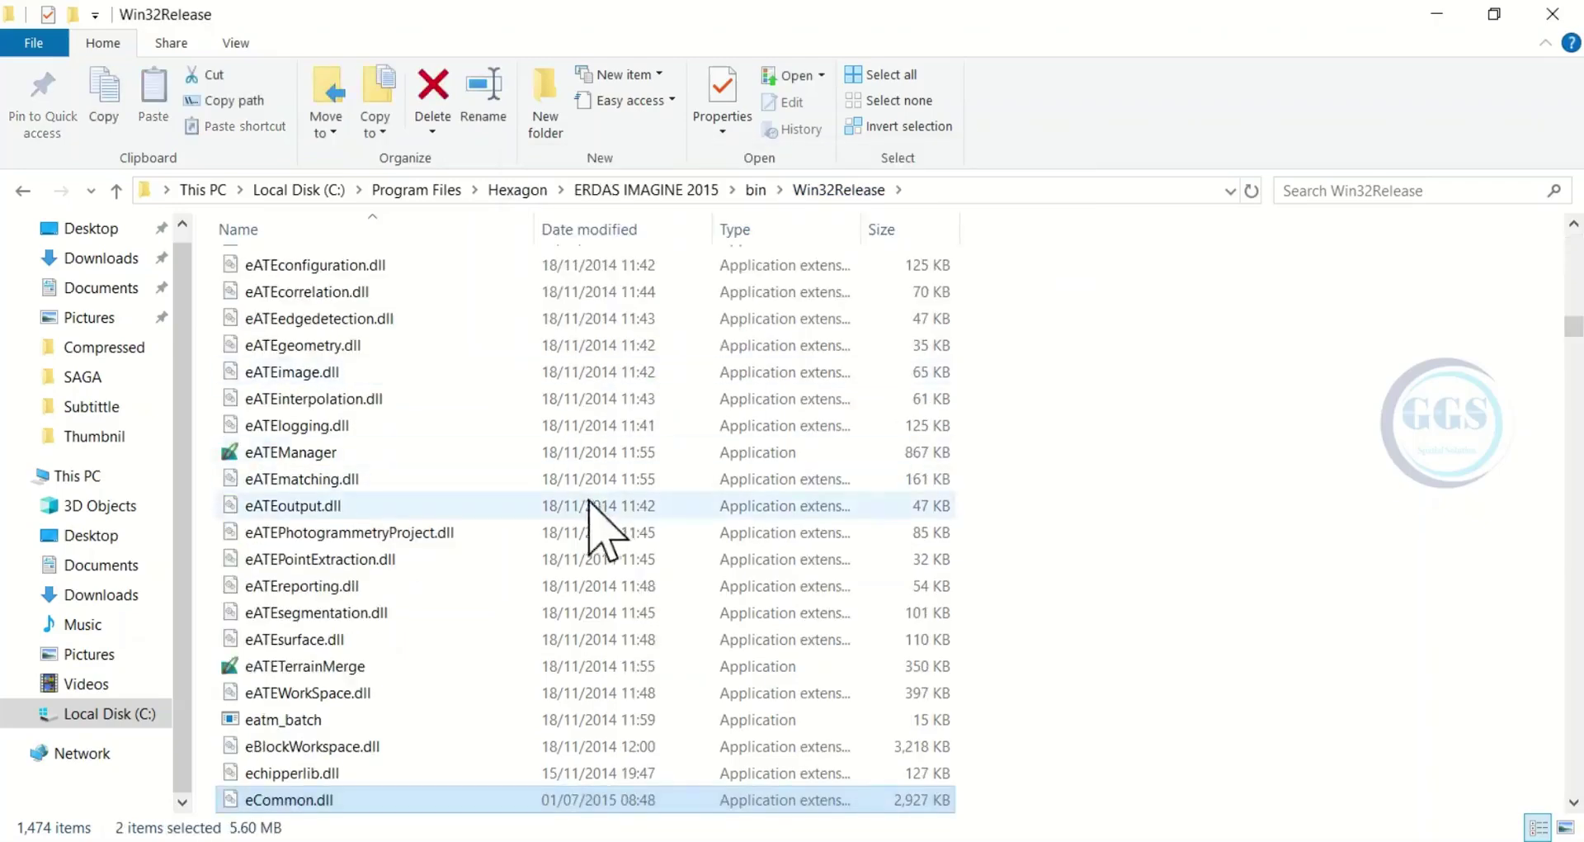
{"action": "left_click", "coordinate": [1502, 15]}
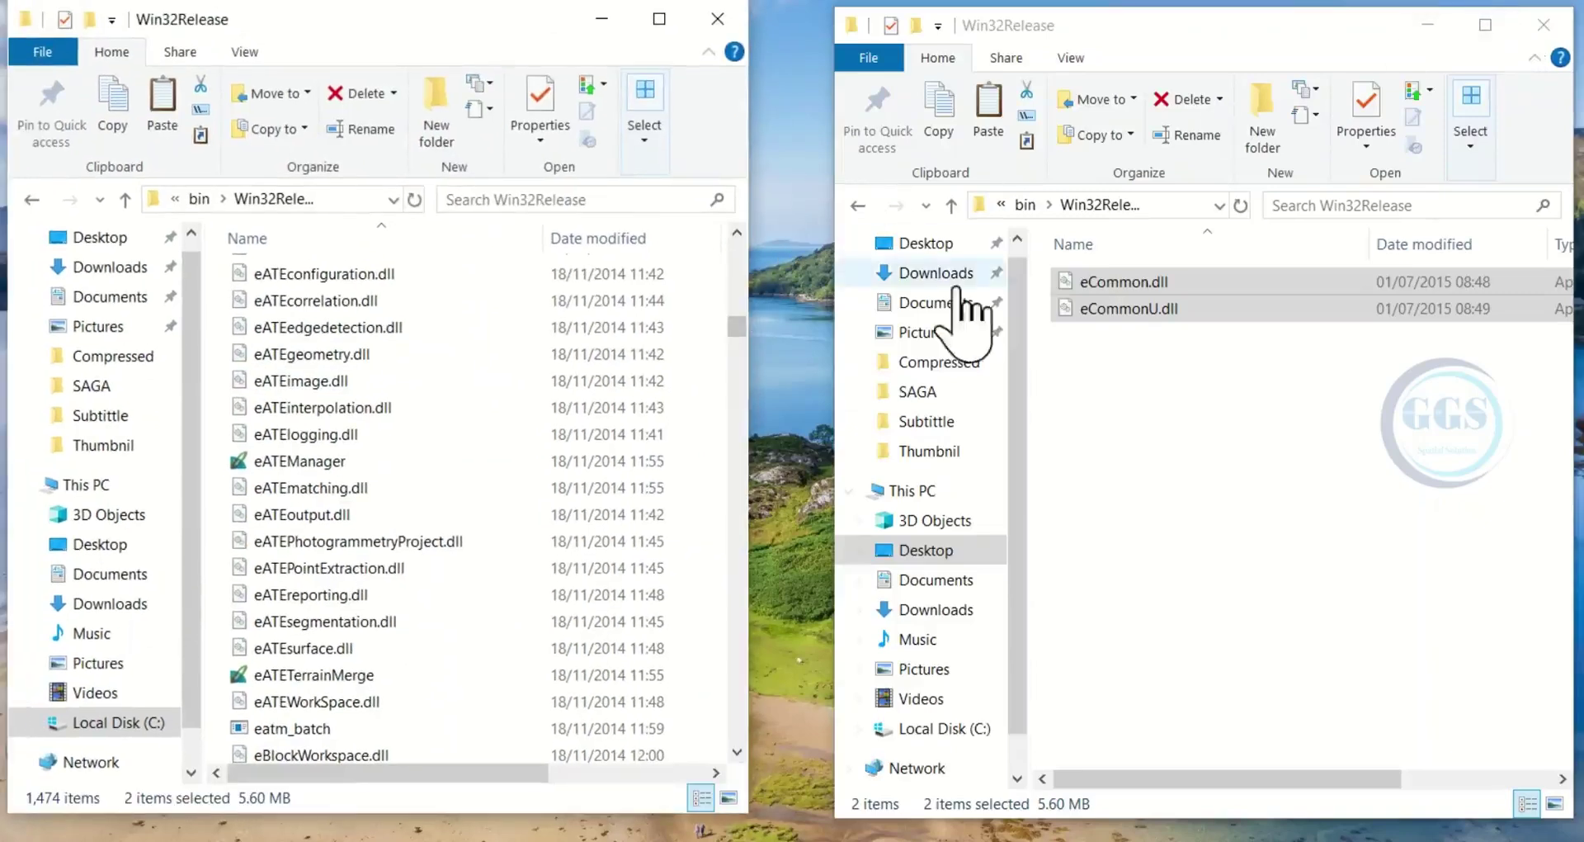
Copy eCommon.dll, ermapper.dll and pentaview.ocx from the crack's x64URelease folder.
{"action": "left_click", "coordinate": [1024, 205]}
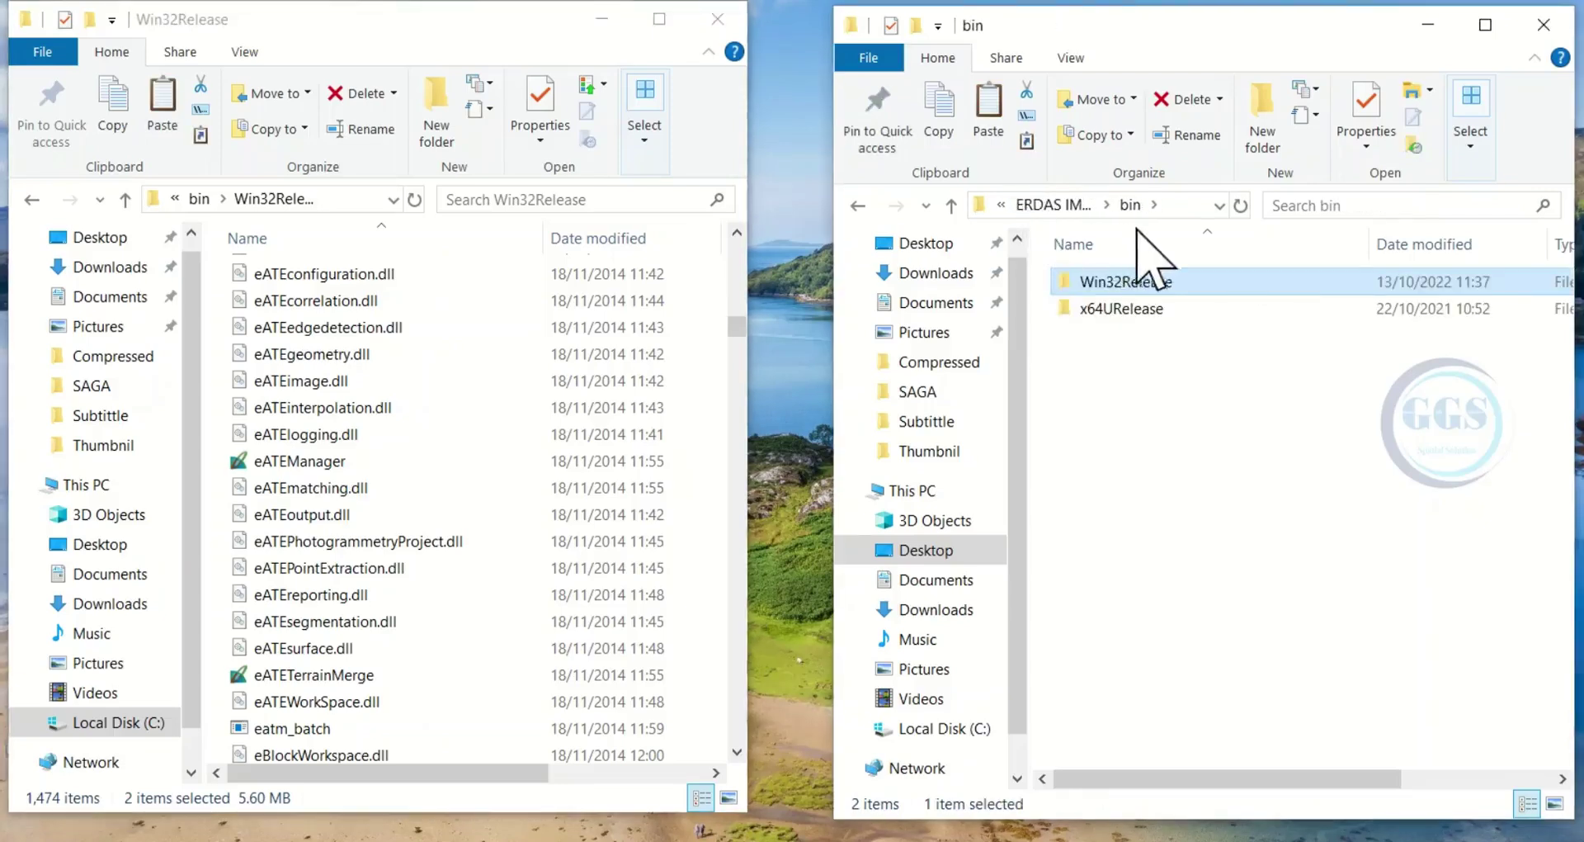
{"action": "left_click", "coordinate": [199, 200]}
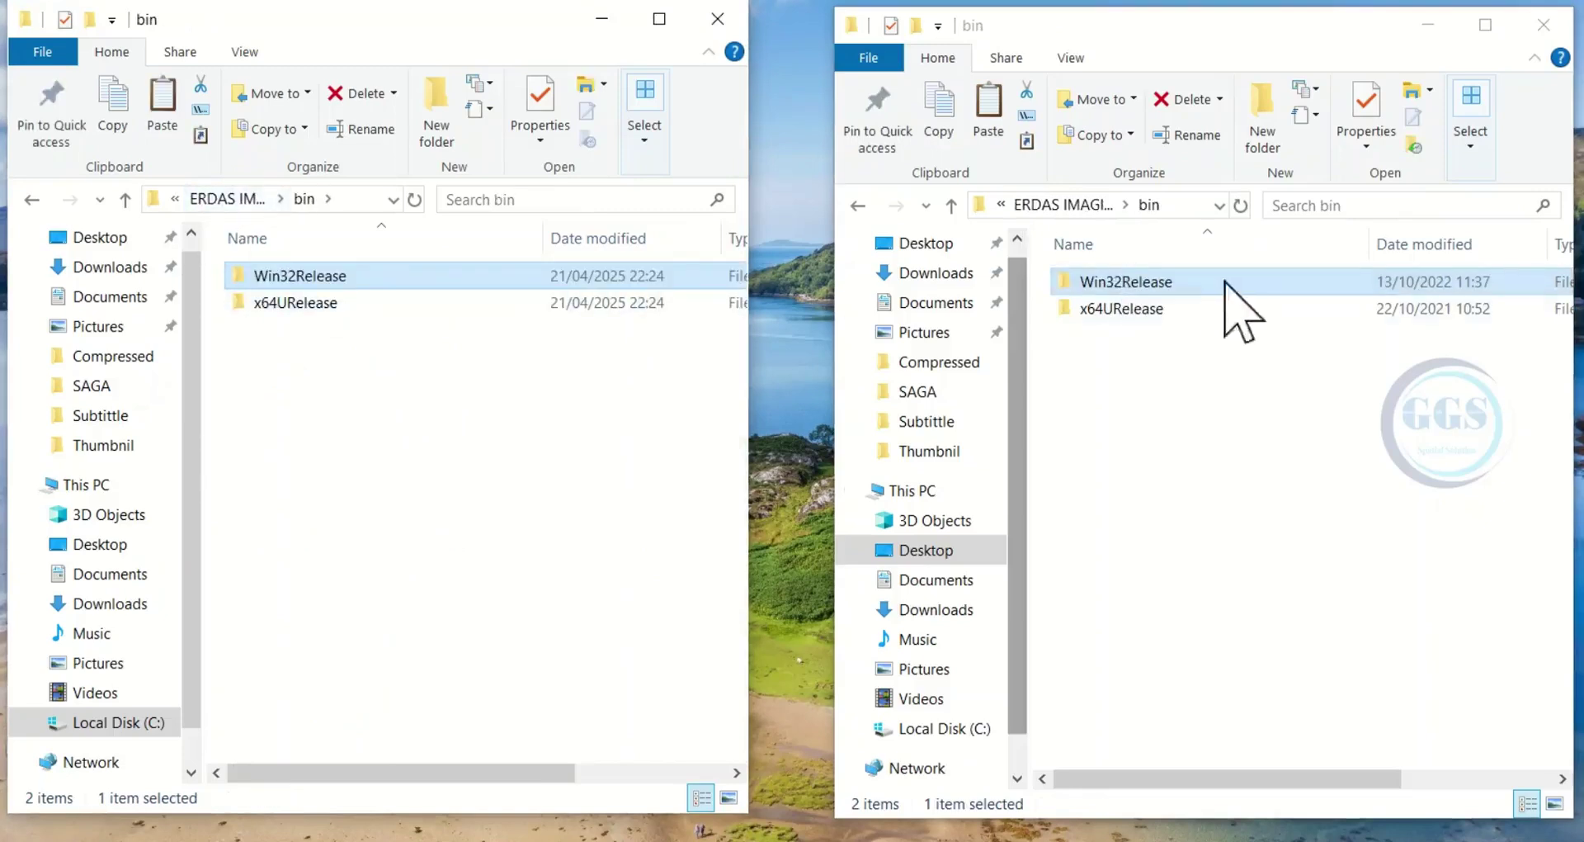
{"action": "double_click", "coordinate": [1110, 312]}
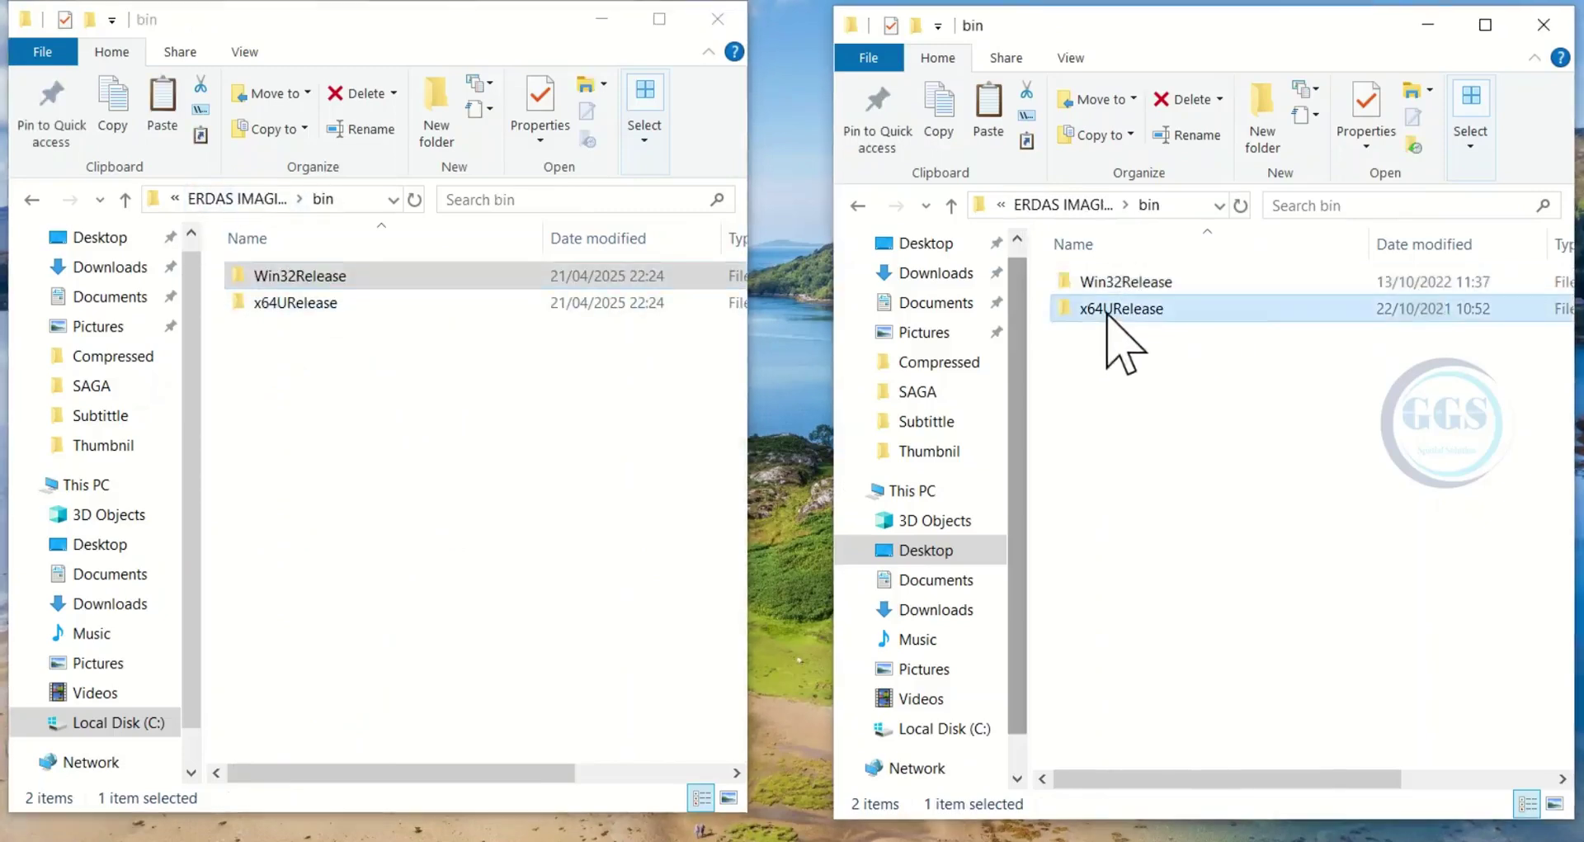
{"action": "left_click_drag", "start_coordinate": [1163, 360], "coordinate": [1160, 263]}
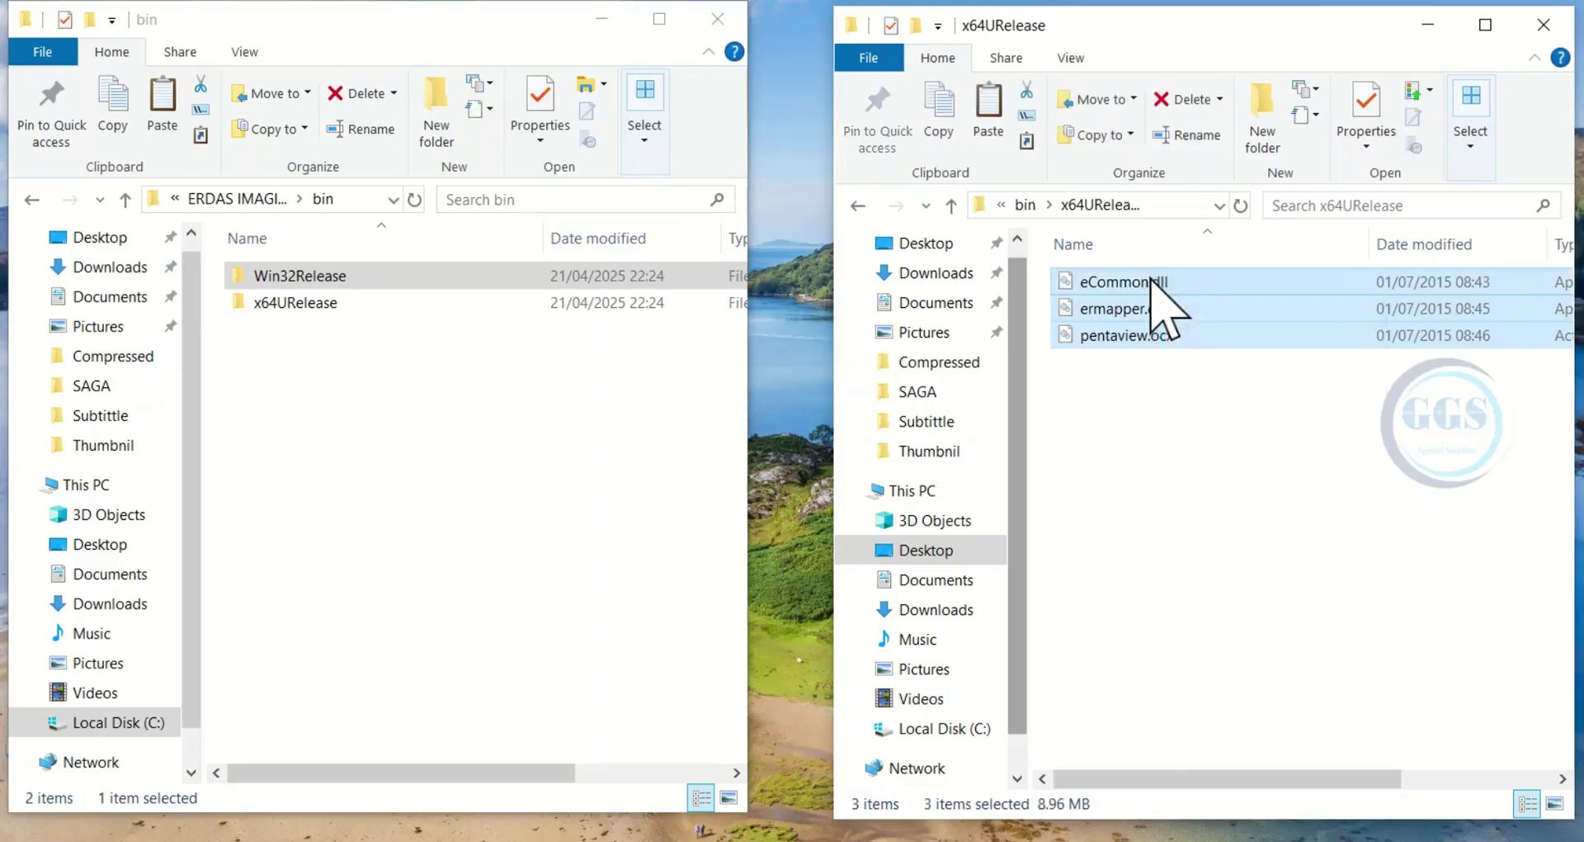
{"action": "right_click", "coordinate": [1152, 281]}
{"action": "left_click", "coordinate": [1208, 572]}
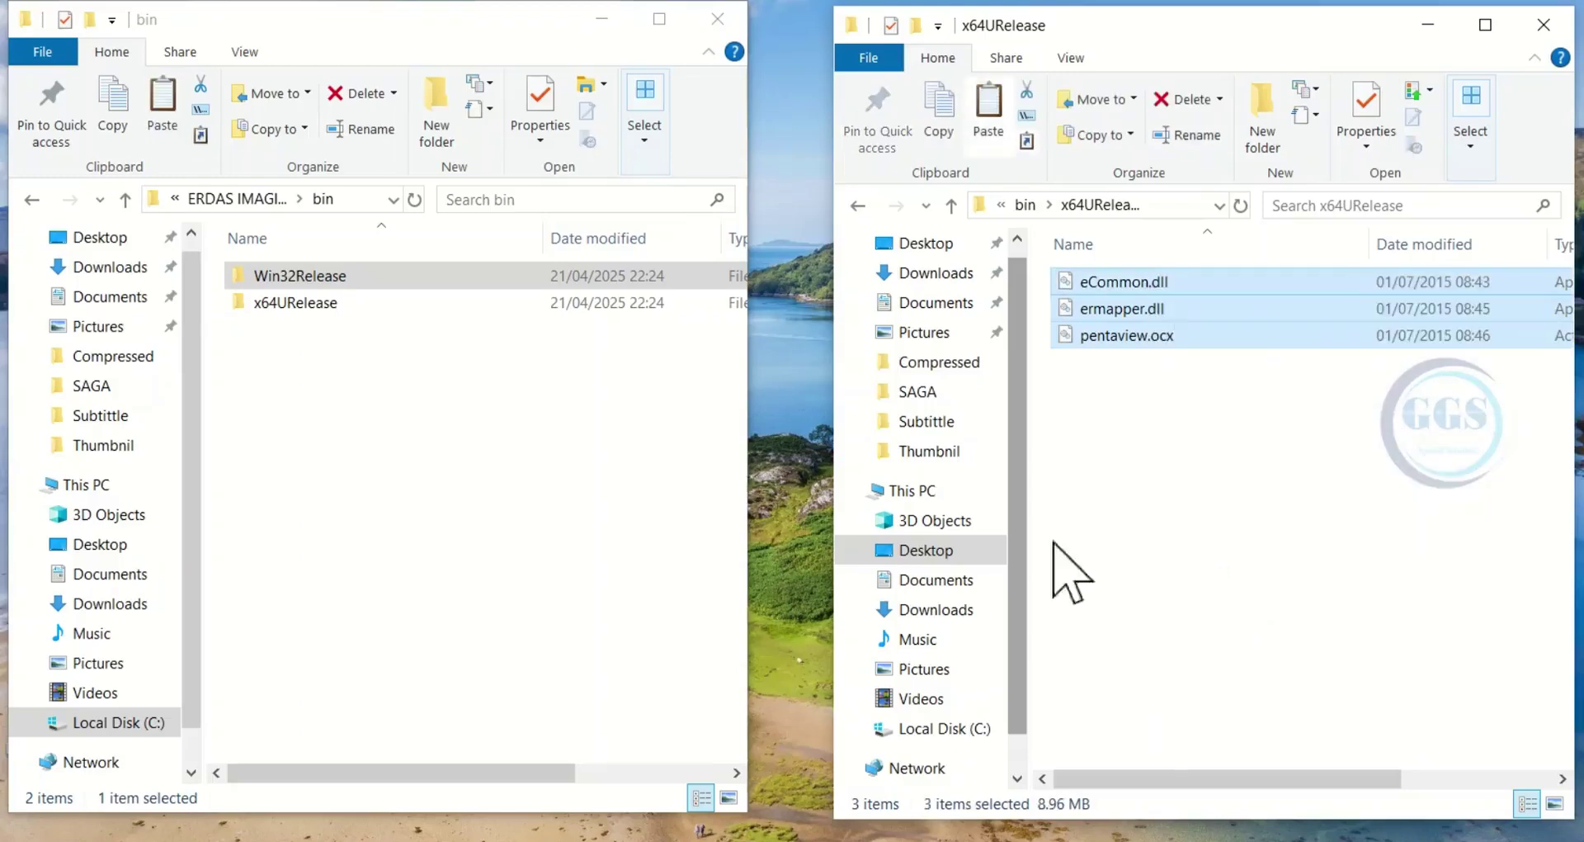
Paste the three files into the installed x64URelease, replacing originals with admin permission.
{"action": "double_click", "coordinate": [319, 307]}
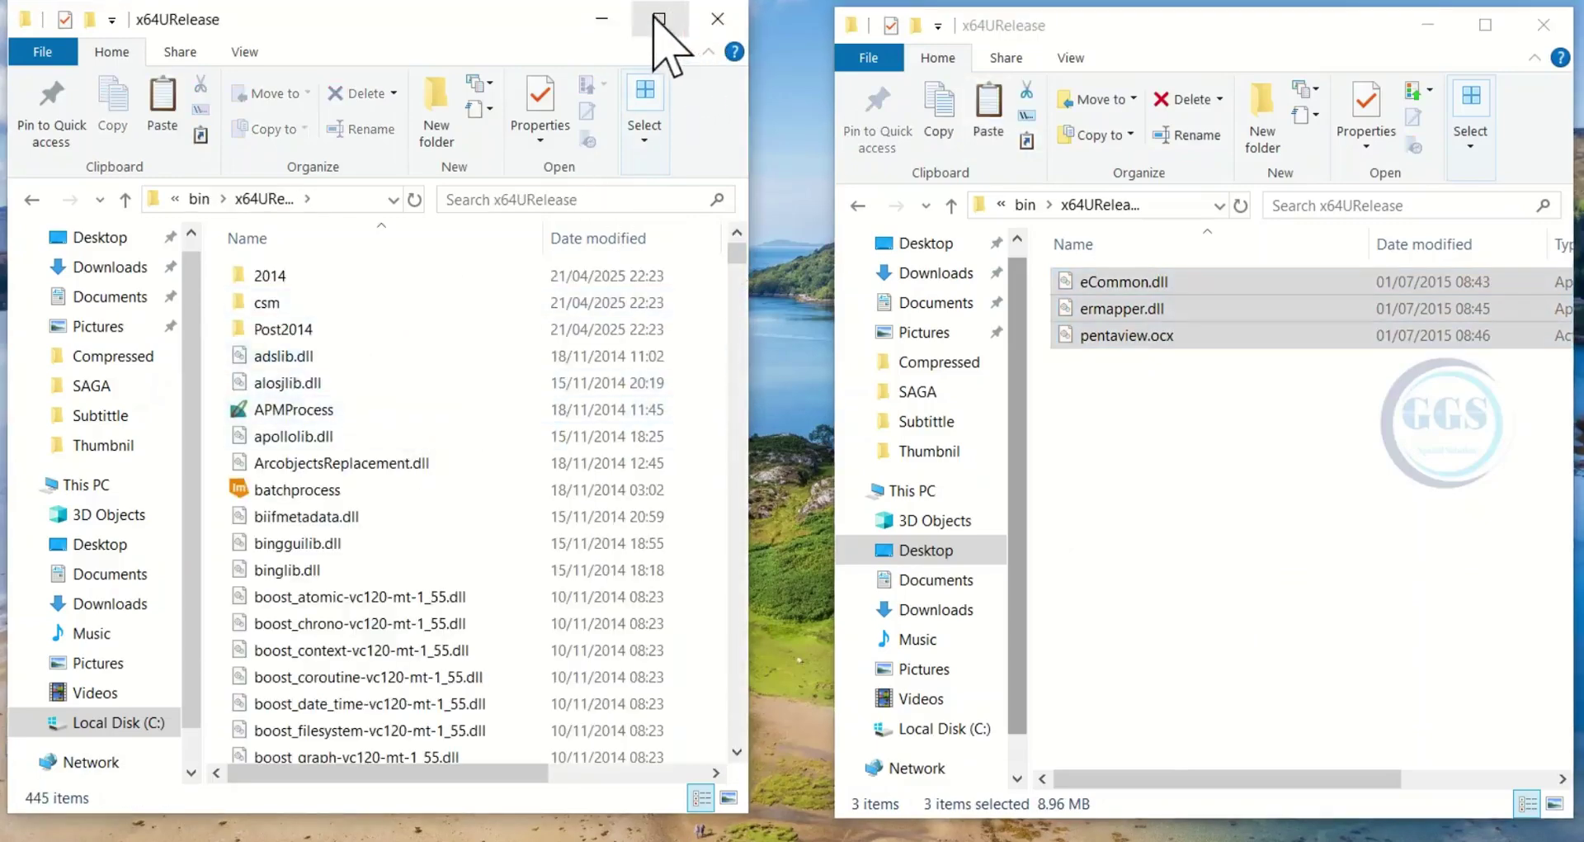
{"action": "left_click", "coordinate": [660, 18]}
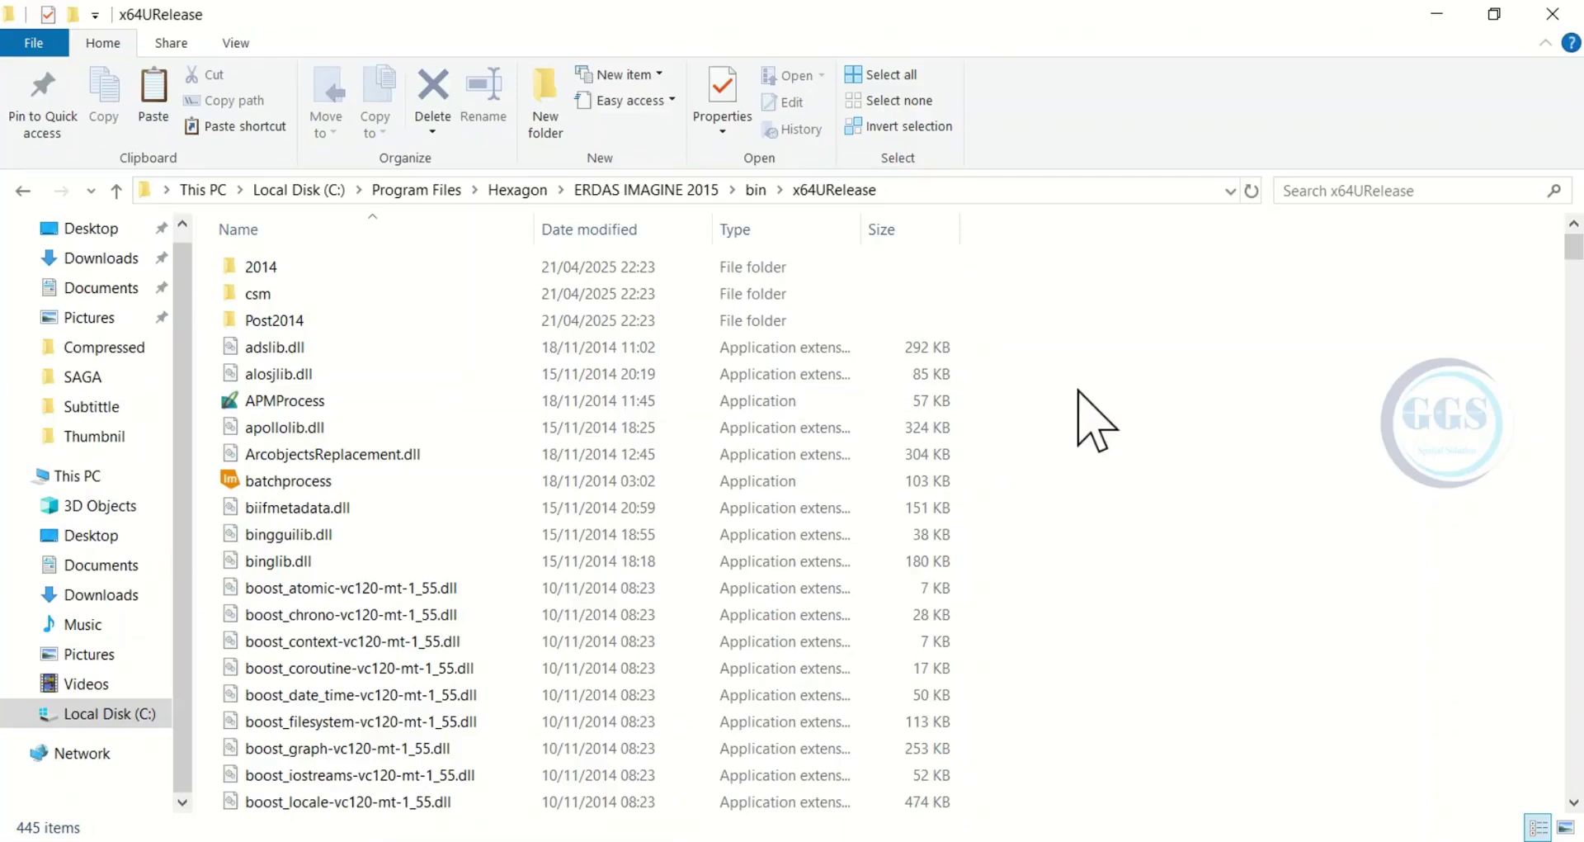
{"action": "right_click", "coordinate": [1077, 388]}
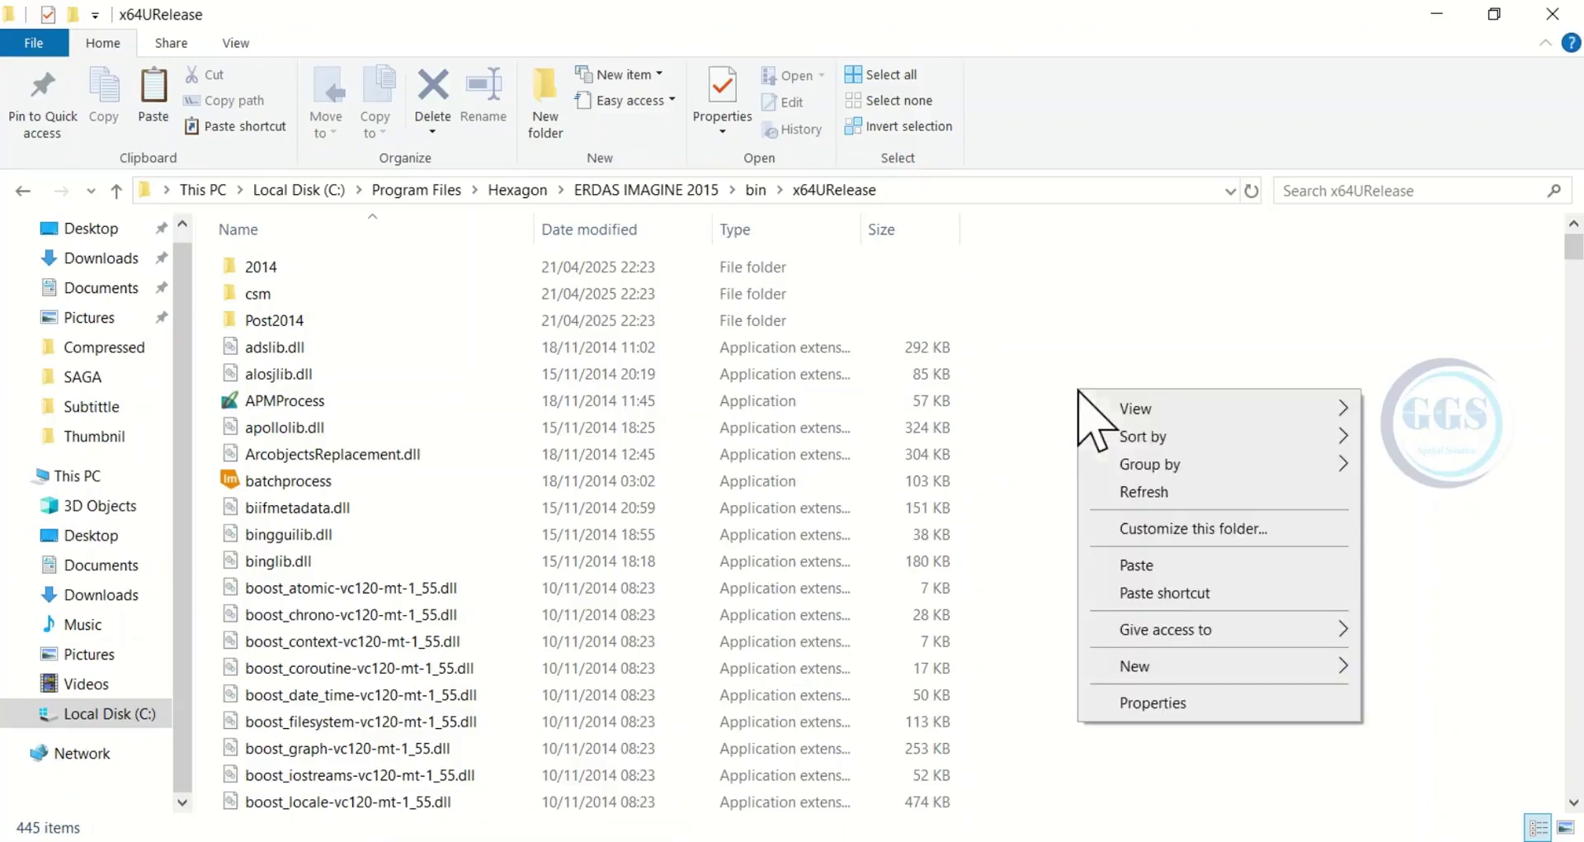
{"action": "left_click", "coordinate": [1143, 564]}
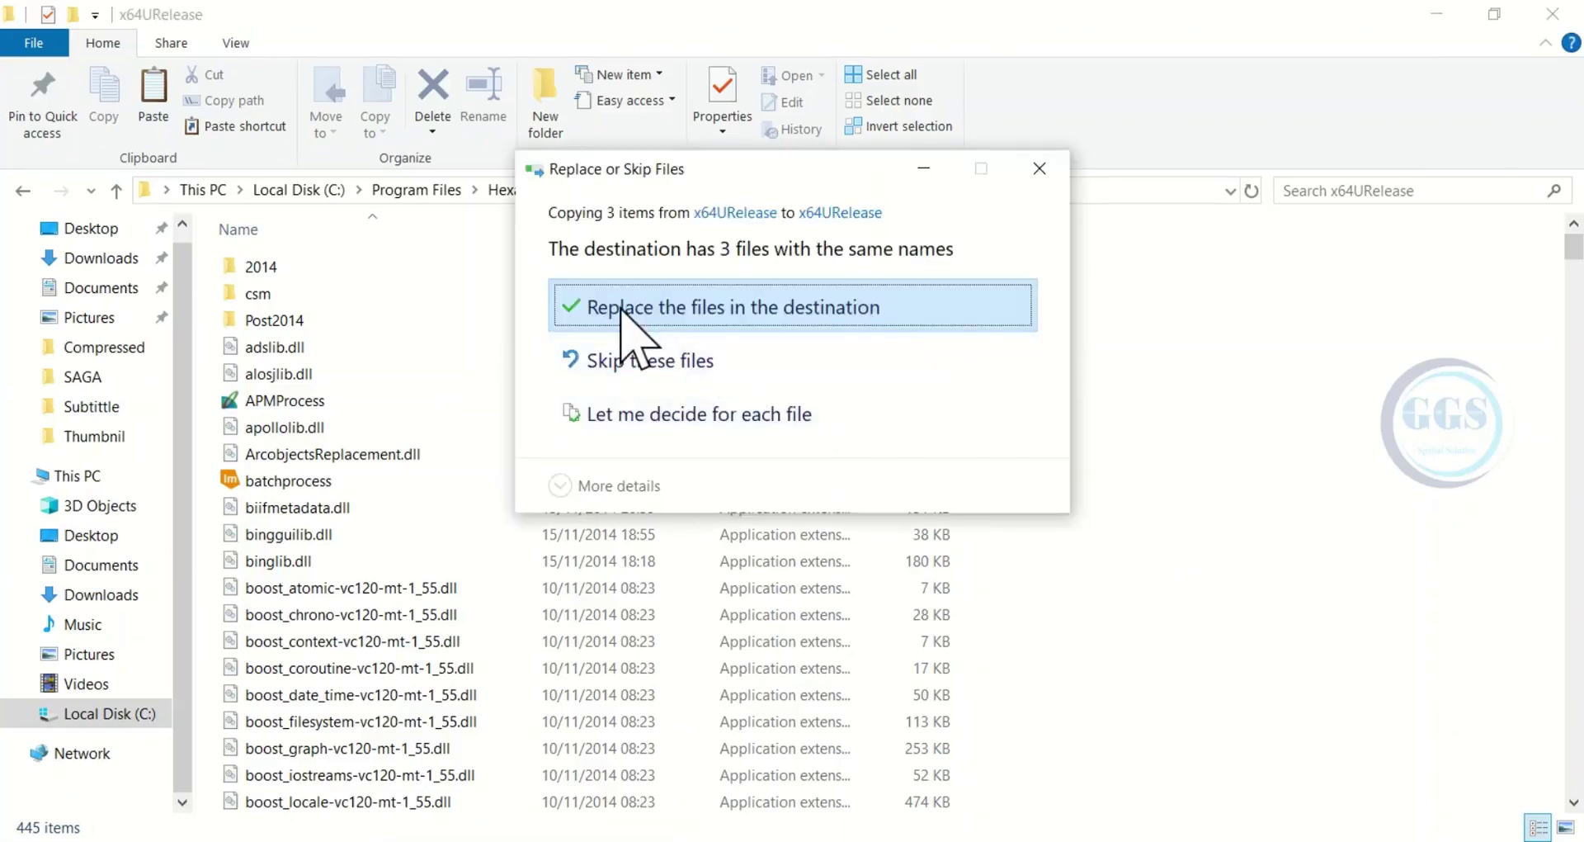
{"action": "left_click", "coordinate": [627, 310]}
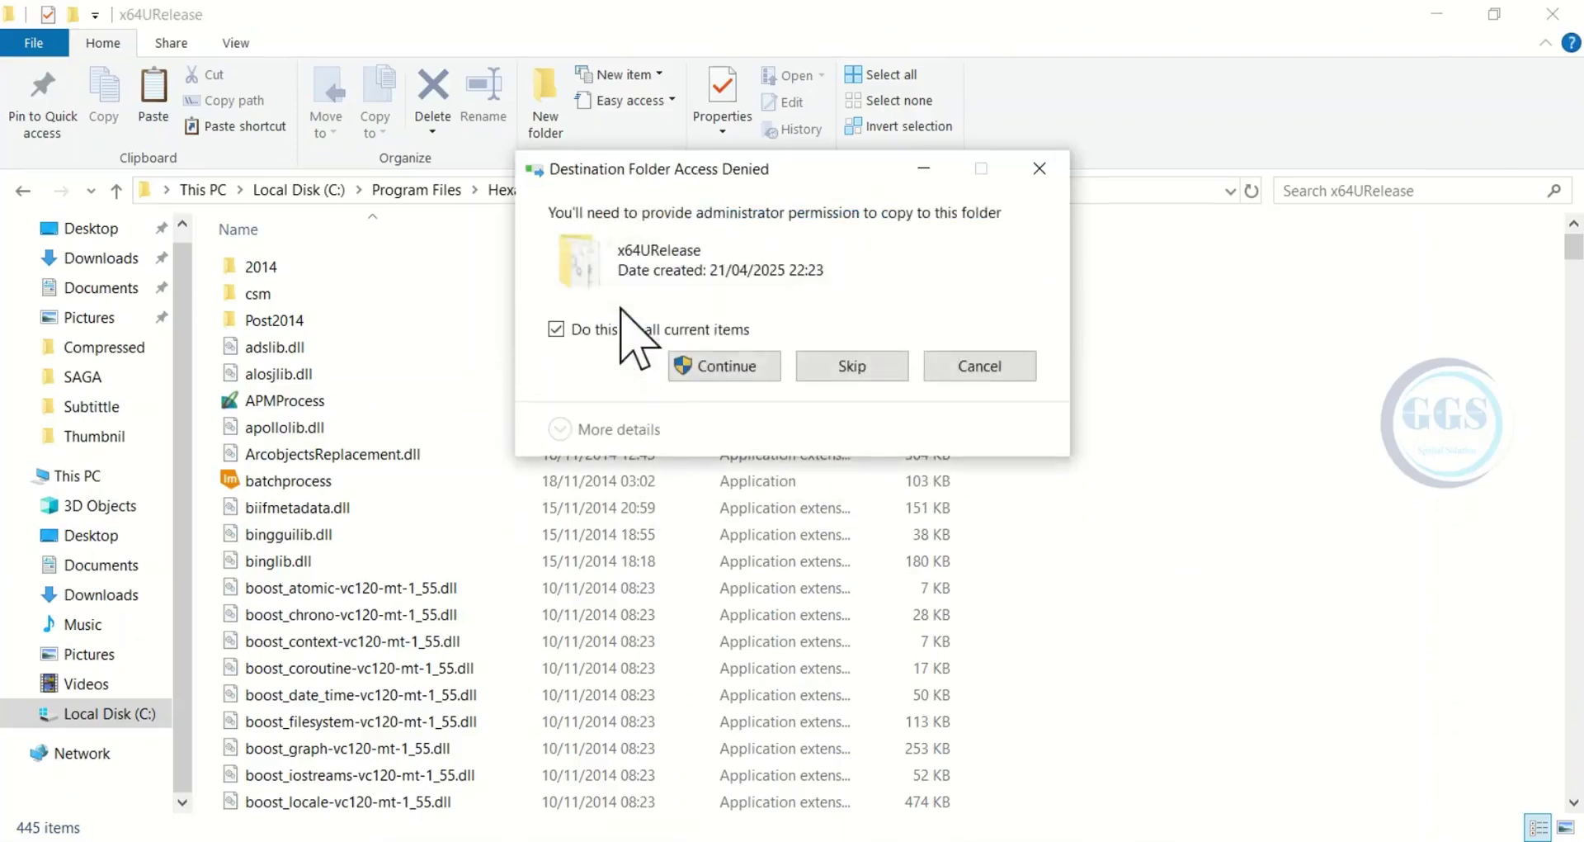
{"action": "left_click", "coordinate": [733, 364]}
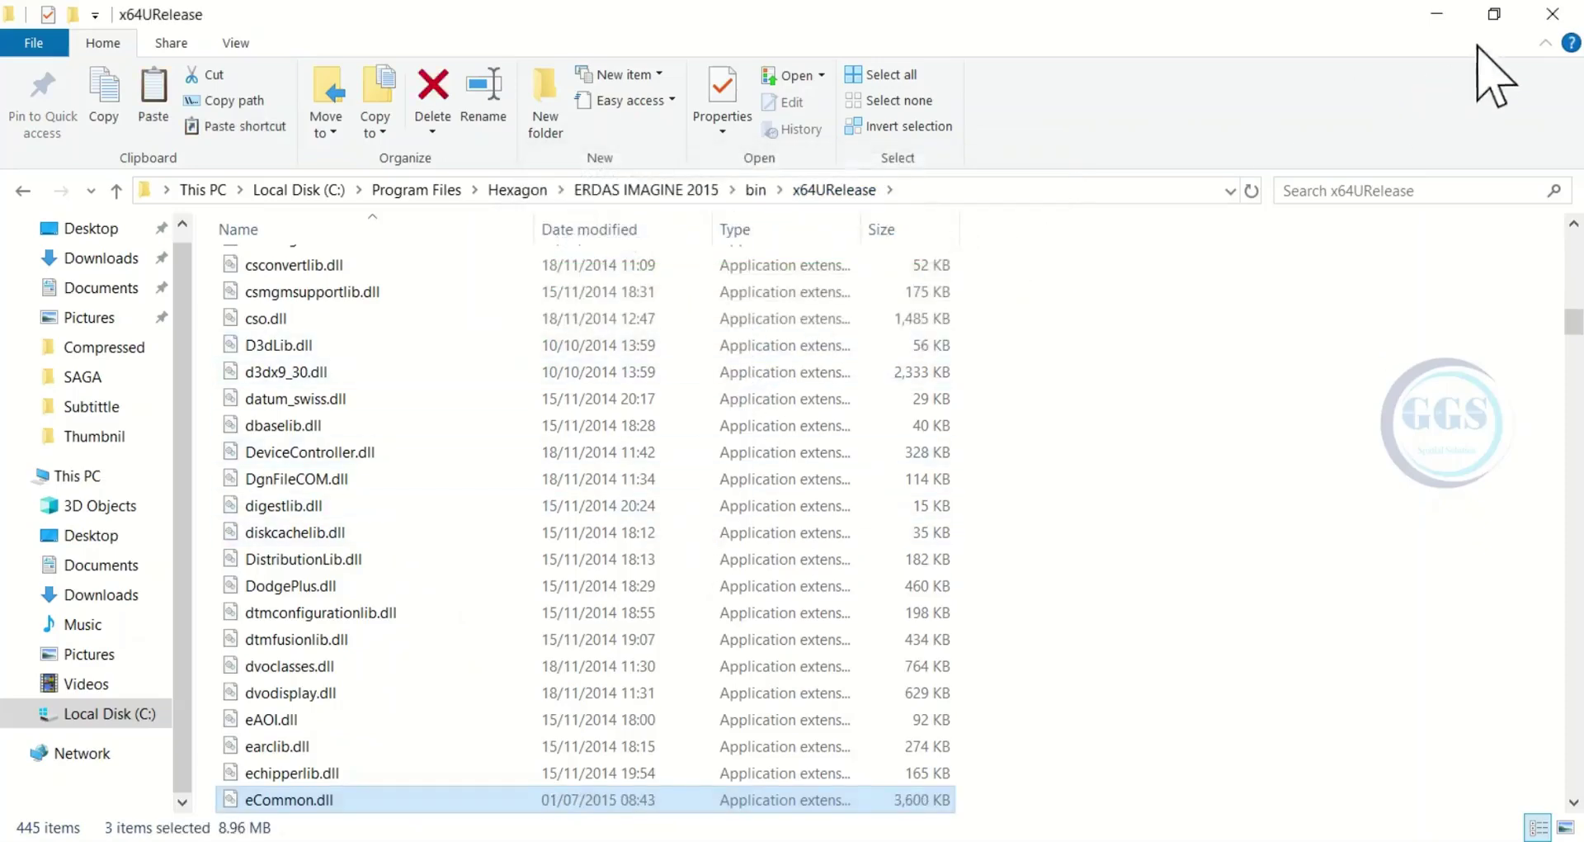
{"action": "left_click", "coordinate": [1494, 14]}
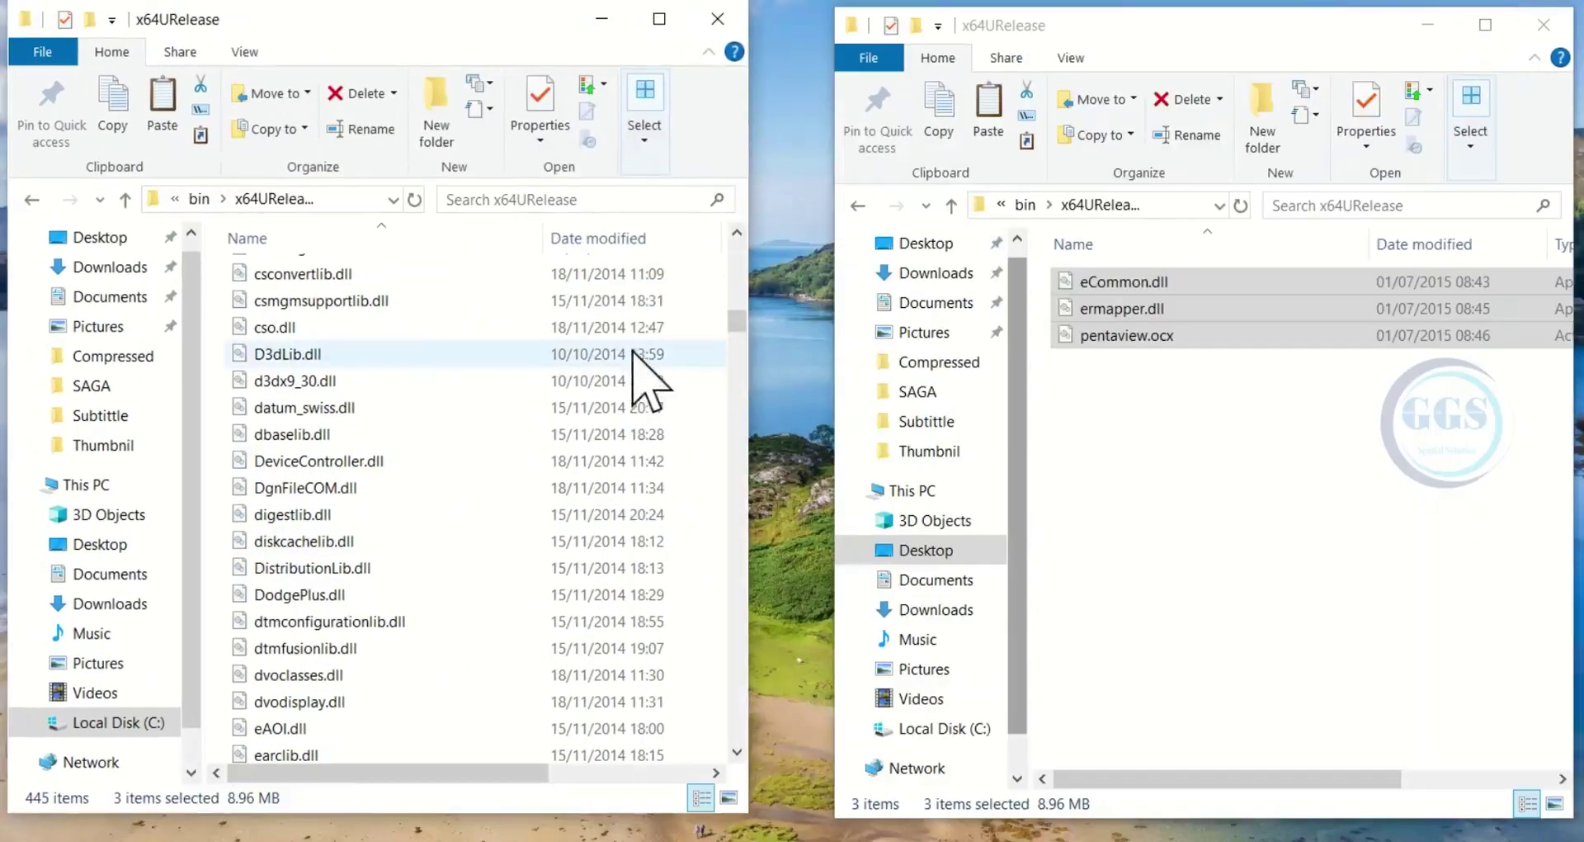
Navigate both Explorer windows back up to their Program Files folders.
{"action": "left_click", "coordinate": [125, 199]}
{"action": "left_click", "coordinate": [126, 199]}
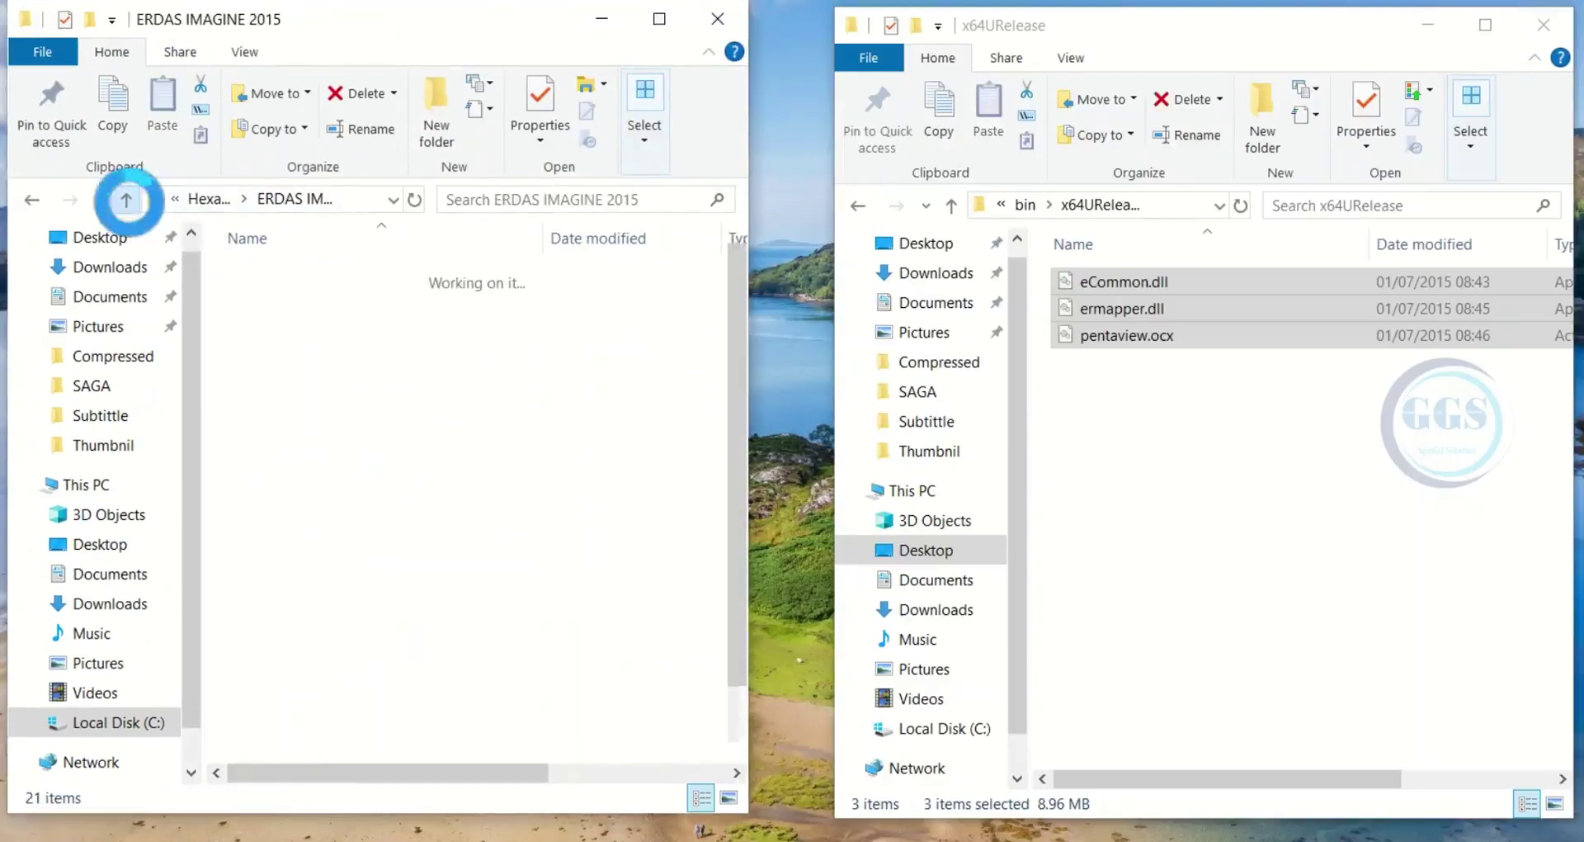
{"action": "left_click", "coordinate": [125, 199]}
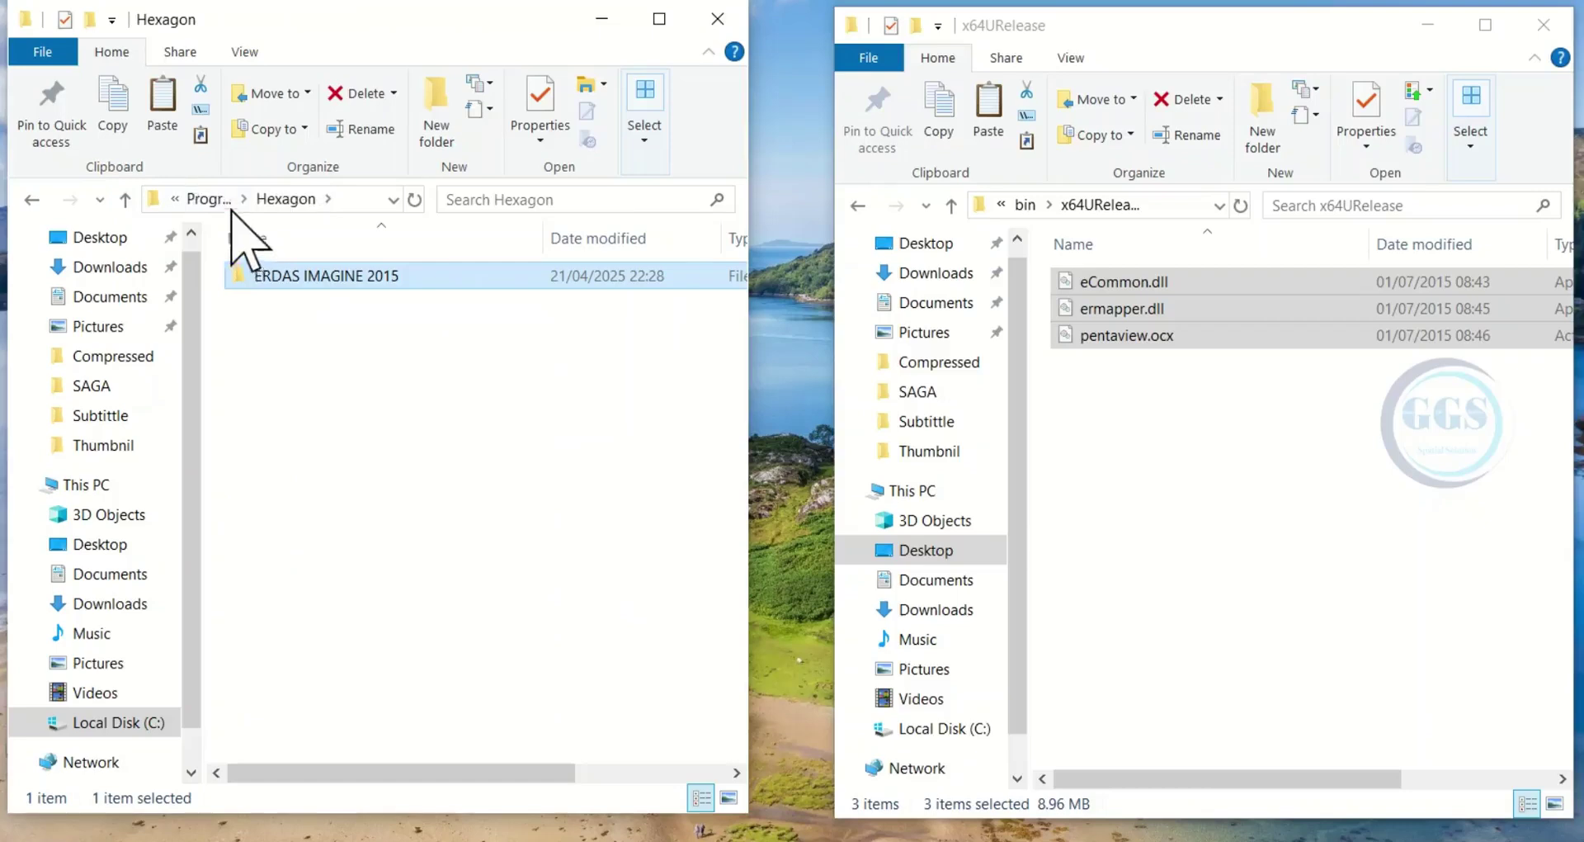
{"action": "left_click", "coordinate": [210, 199]}
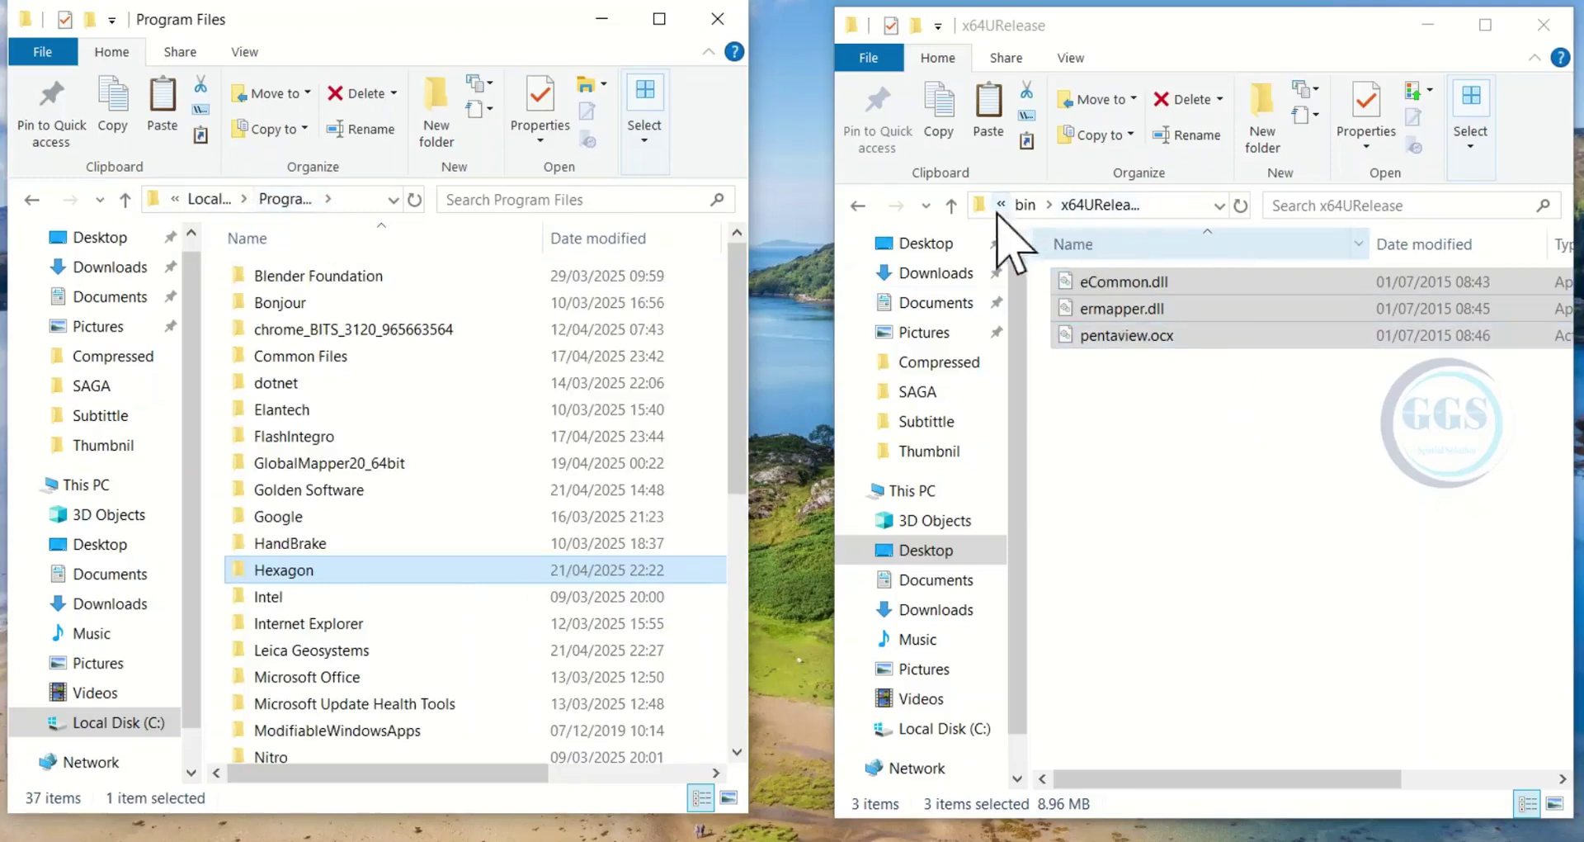
{"action": "left_click", "coordinate": [952, 204]}
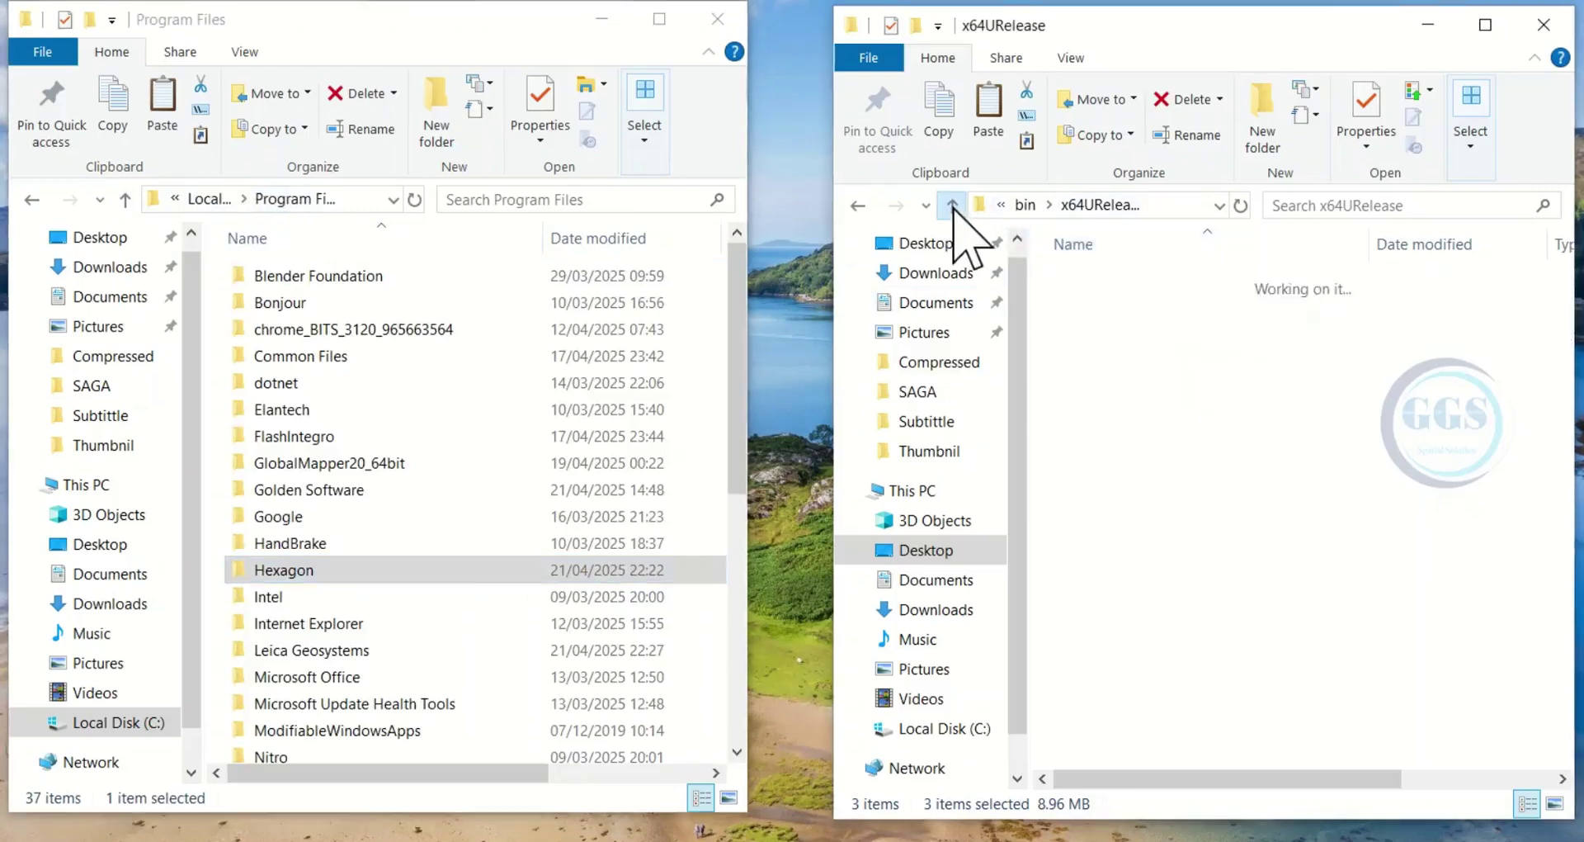
{"action": "left_click", "coordinate": [951, 204]}
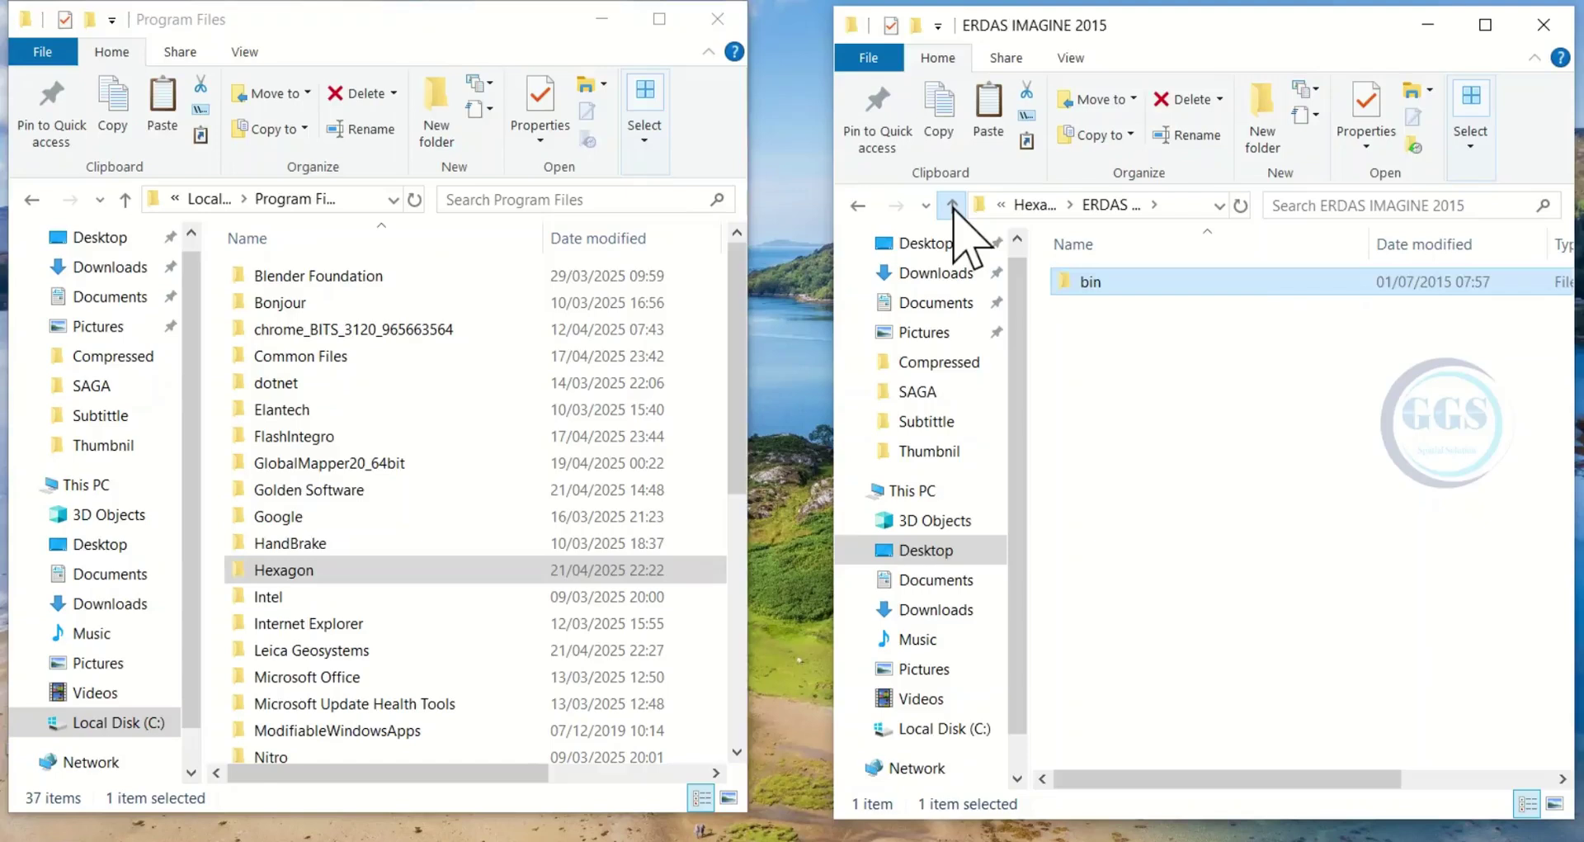
{"action": "left_click", "coordinate": [951, 204]}
{"action": "left_click", "coordinate": [952, 204]}
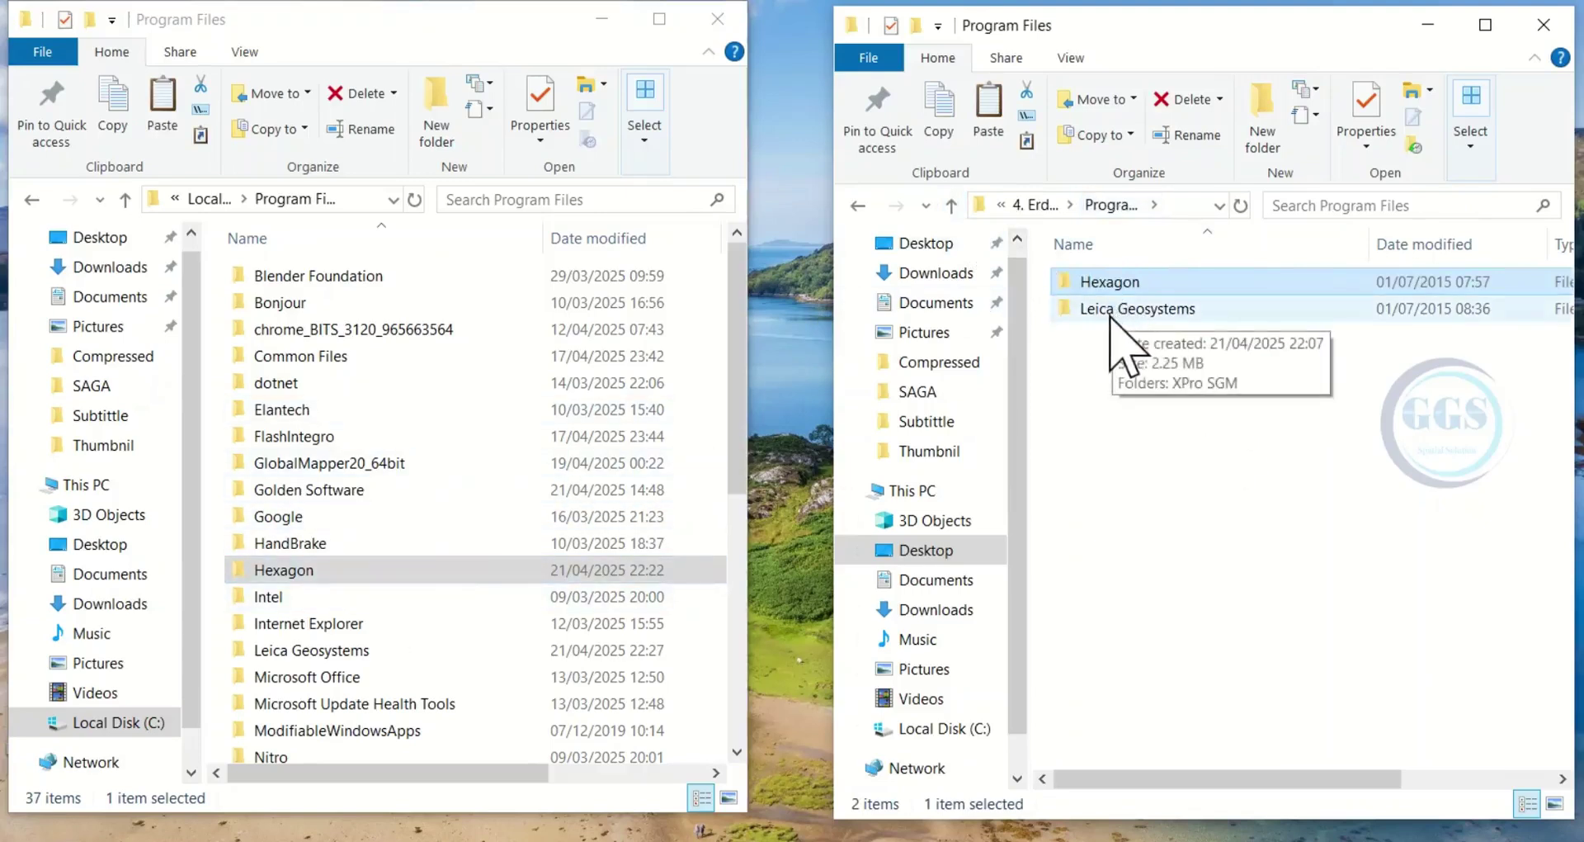
Open Leica Geosystems in both windows and select the patch's XPro SGM\xprosgm.
{"action": "double_click", "coordinate": [1136, 310]}
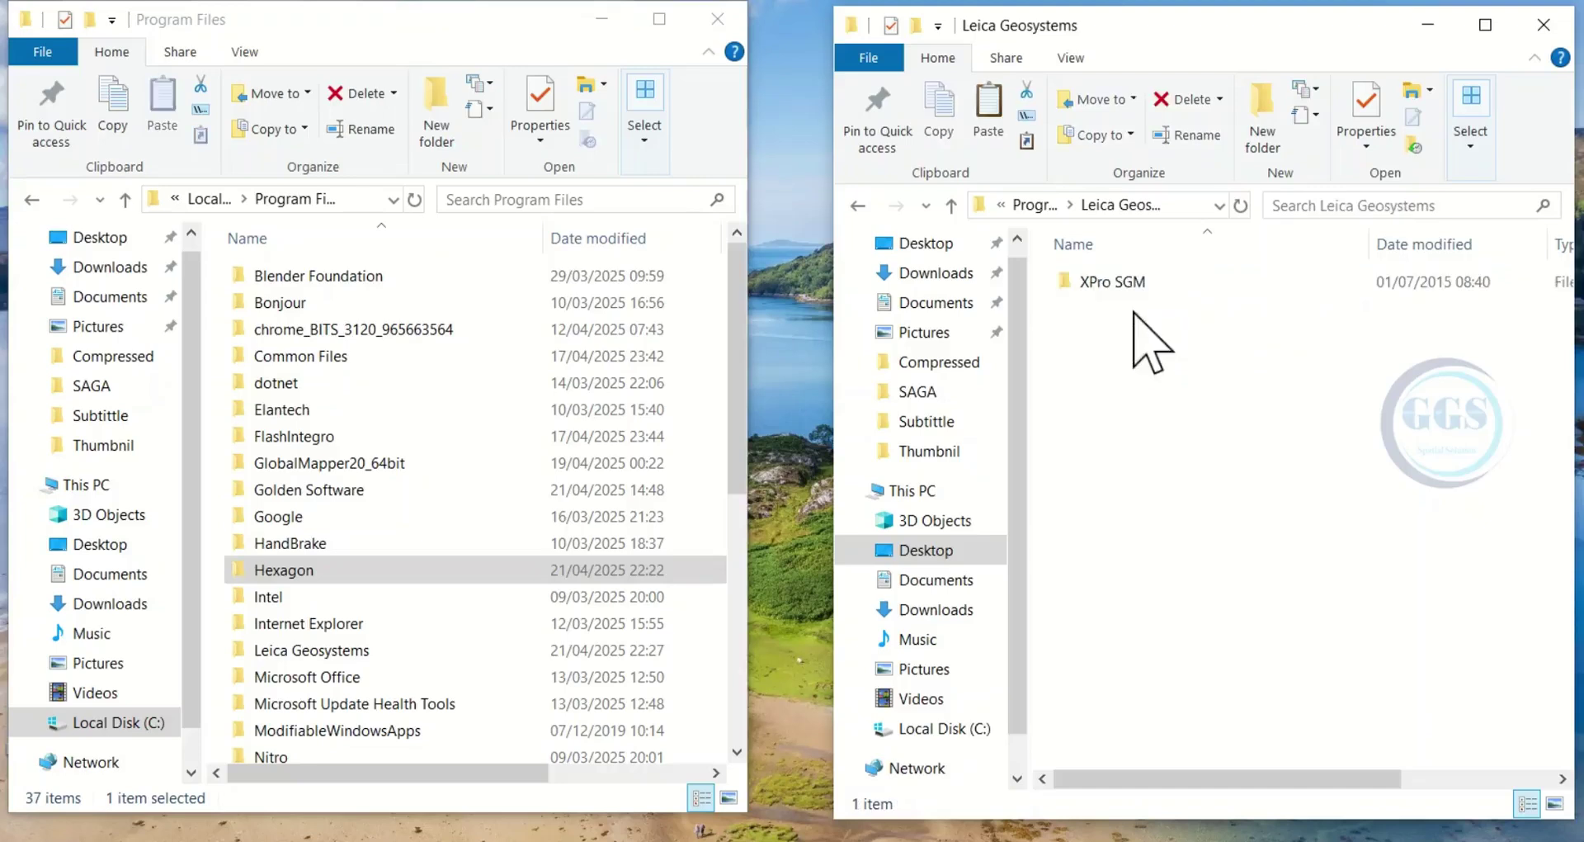
{"action": "double_click", "coordinate": [299, 652]}
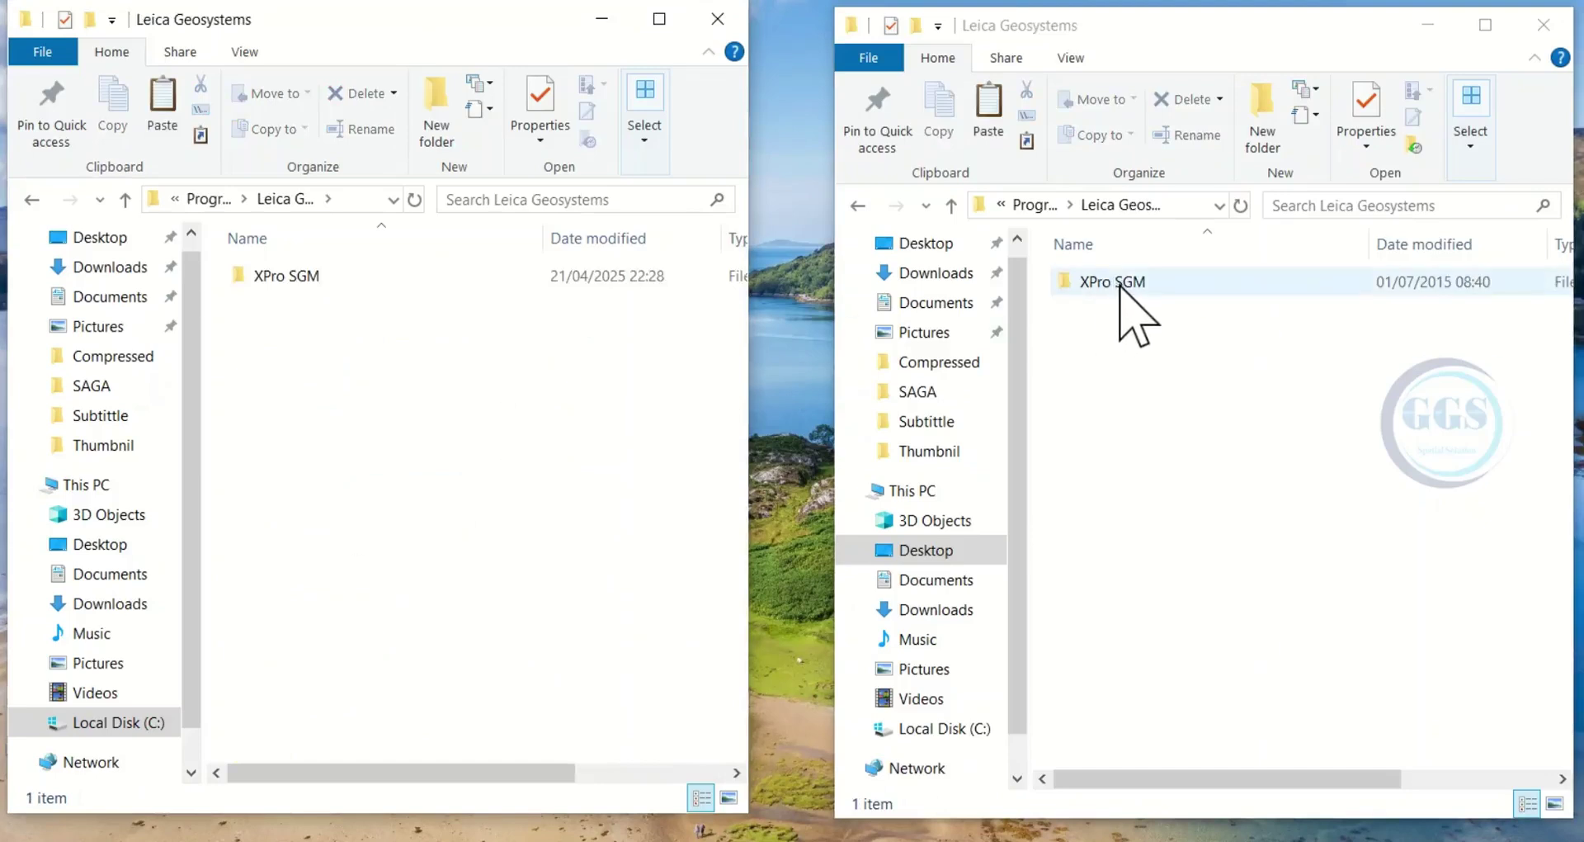
{"action": "double_click", "coordinate": [1119, 284]}
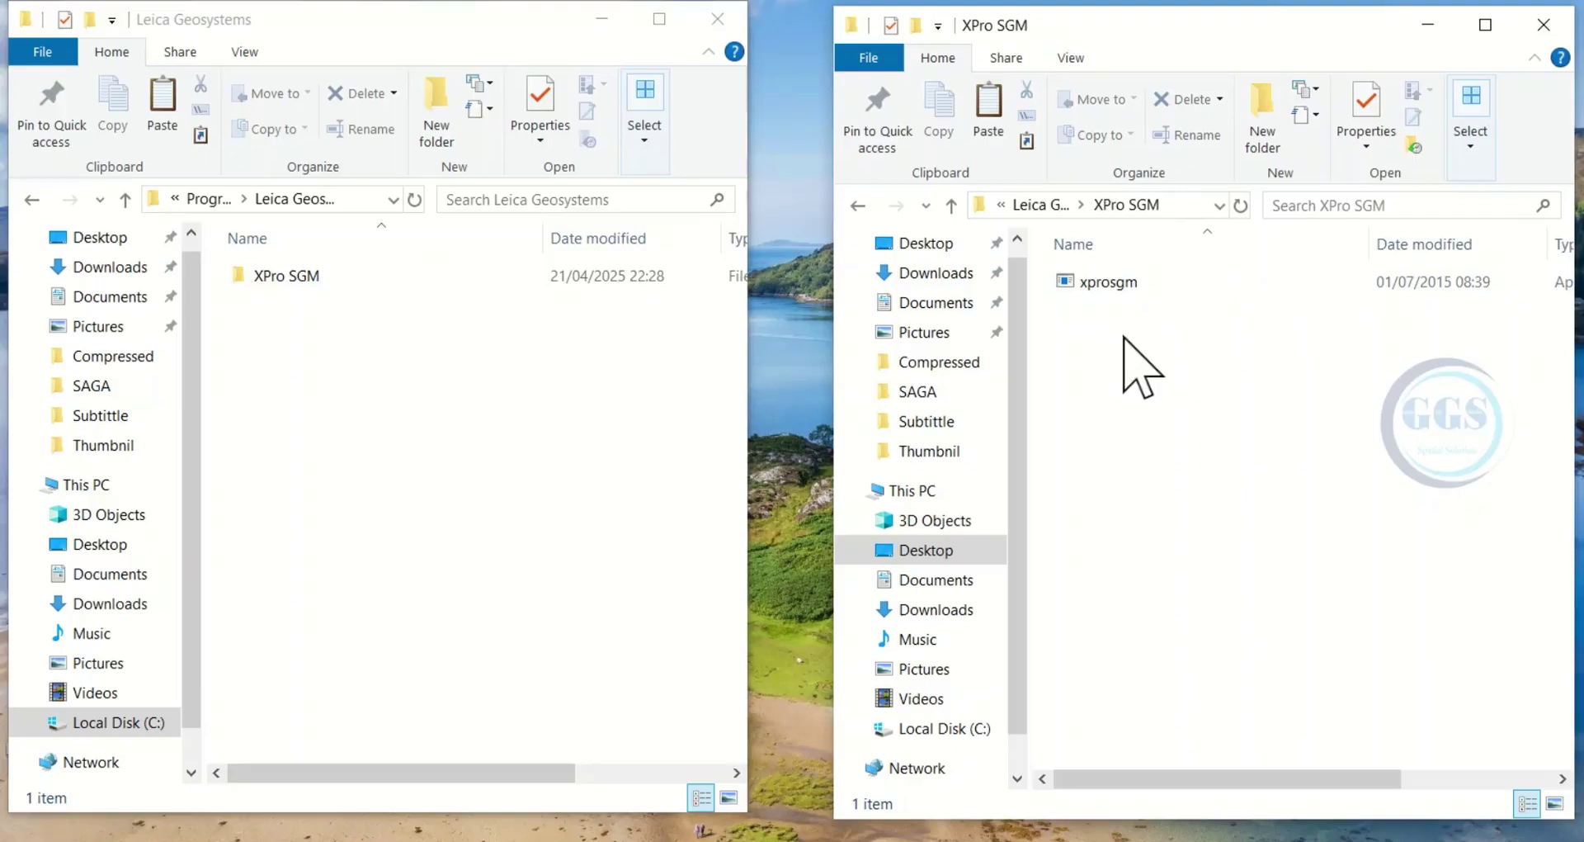
{"action": "left_click", "coordinate": [1131, 285]}
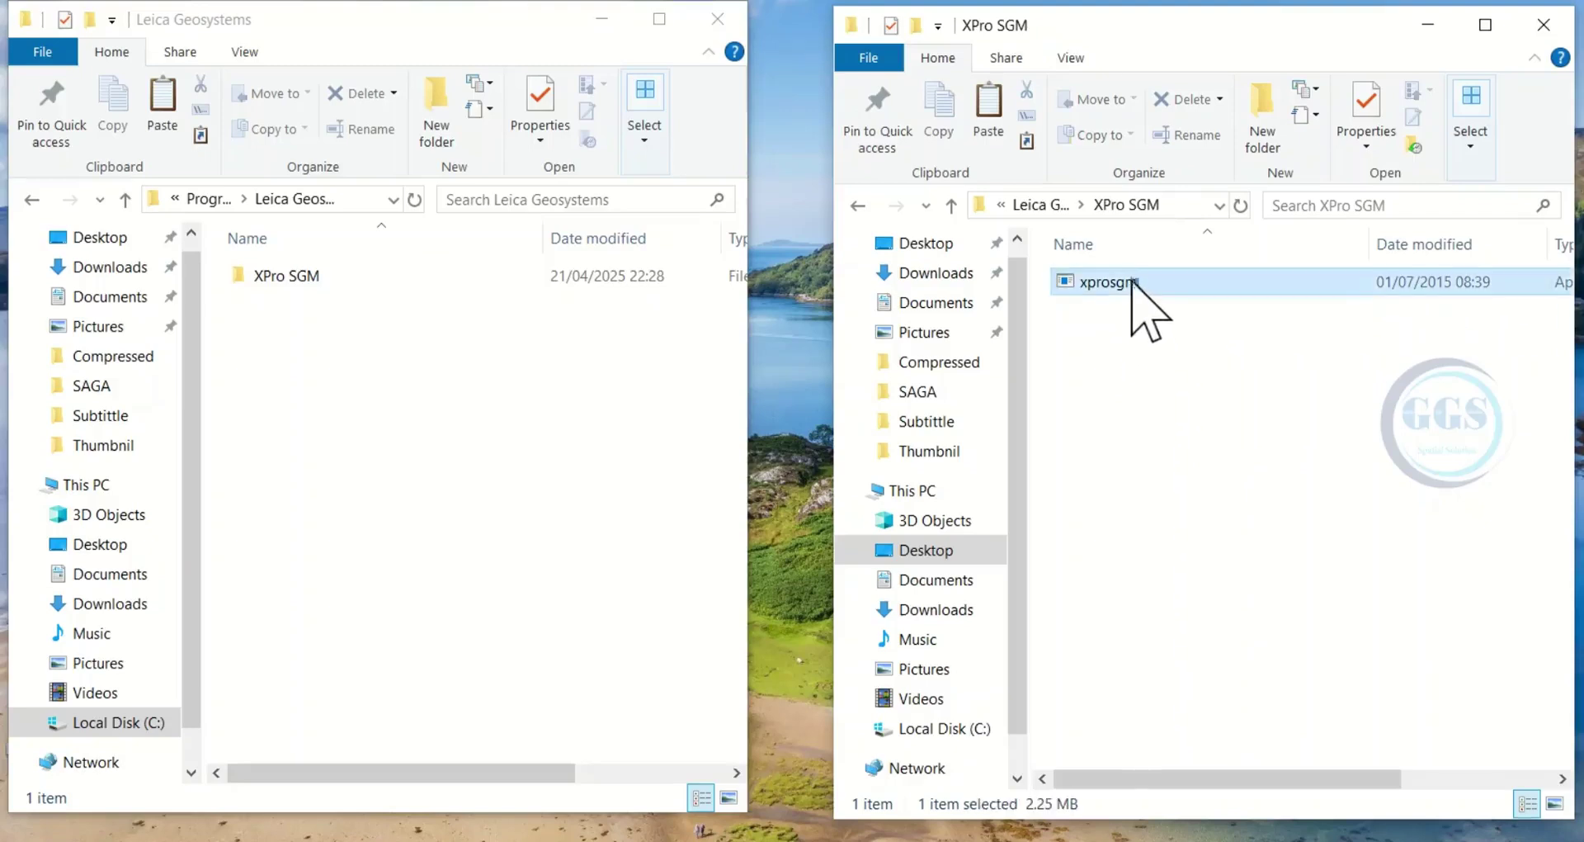
Copy the patched xprosgm and open the installed XPro SGM folder full screen.
{"action": "right_click", "coordinate": [1142, 284]}
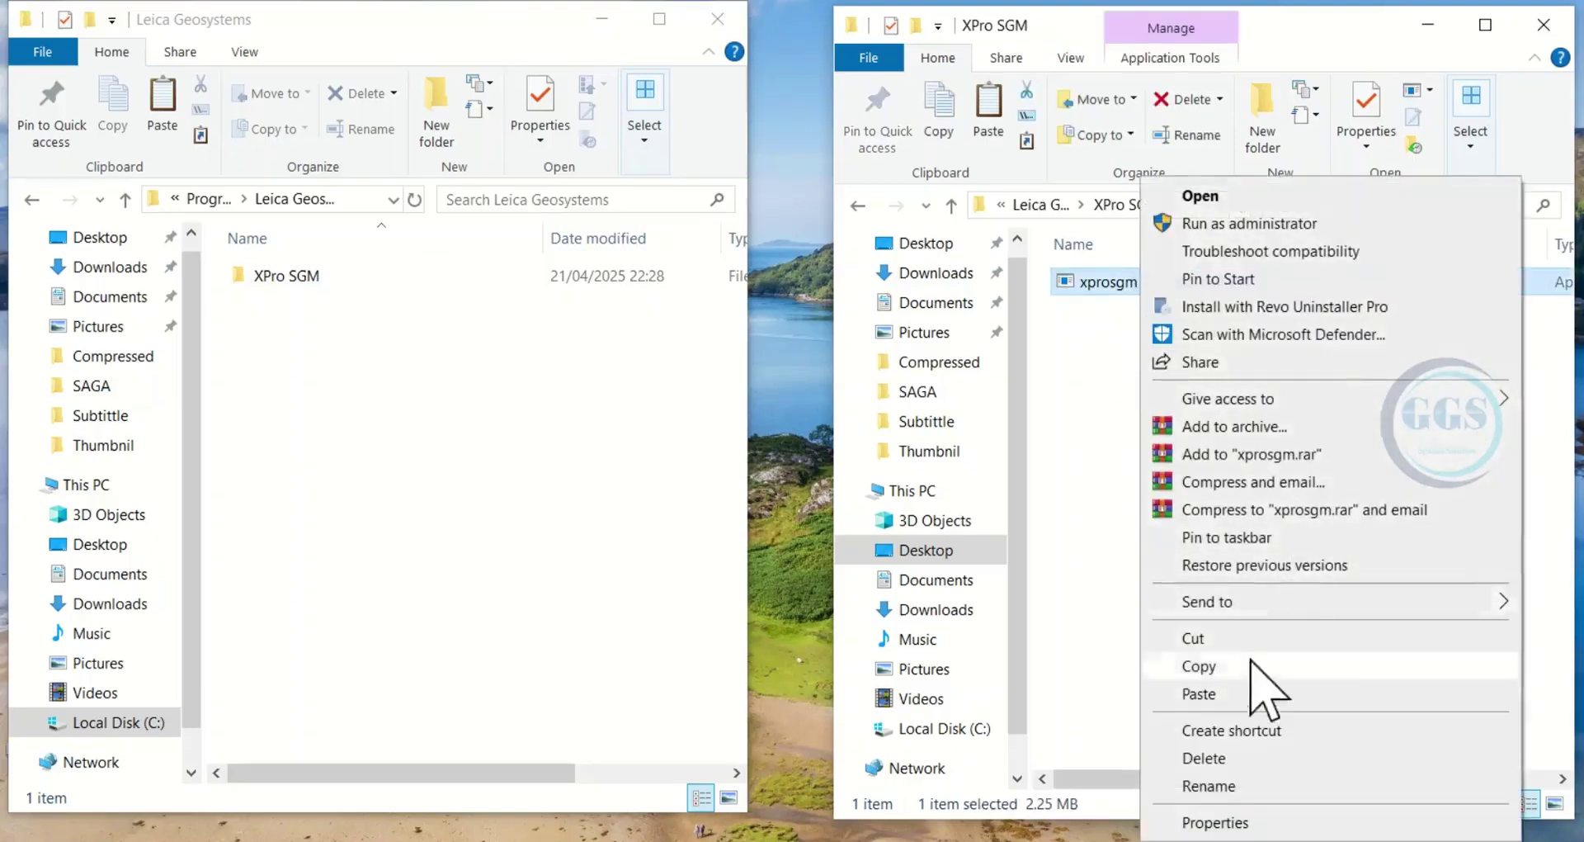
{"action": "left_click", "coordinate": [1205, 672]}
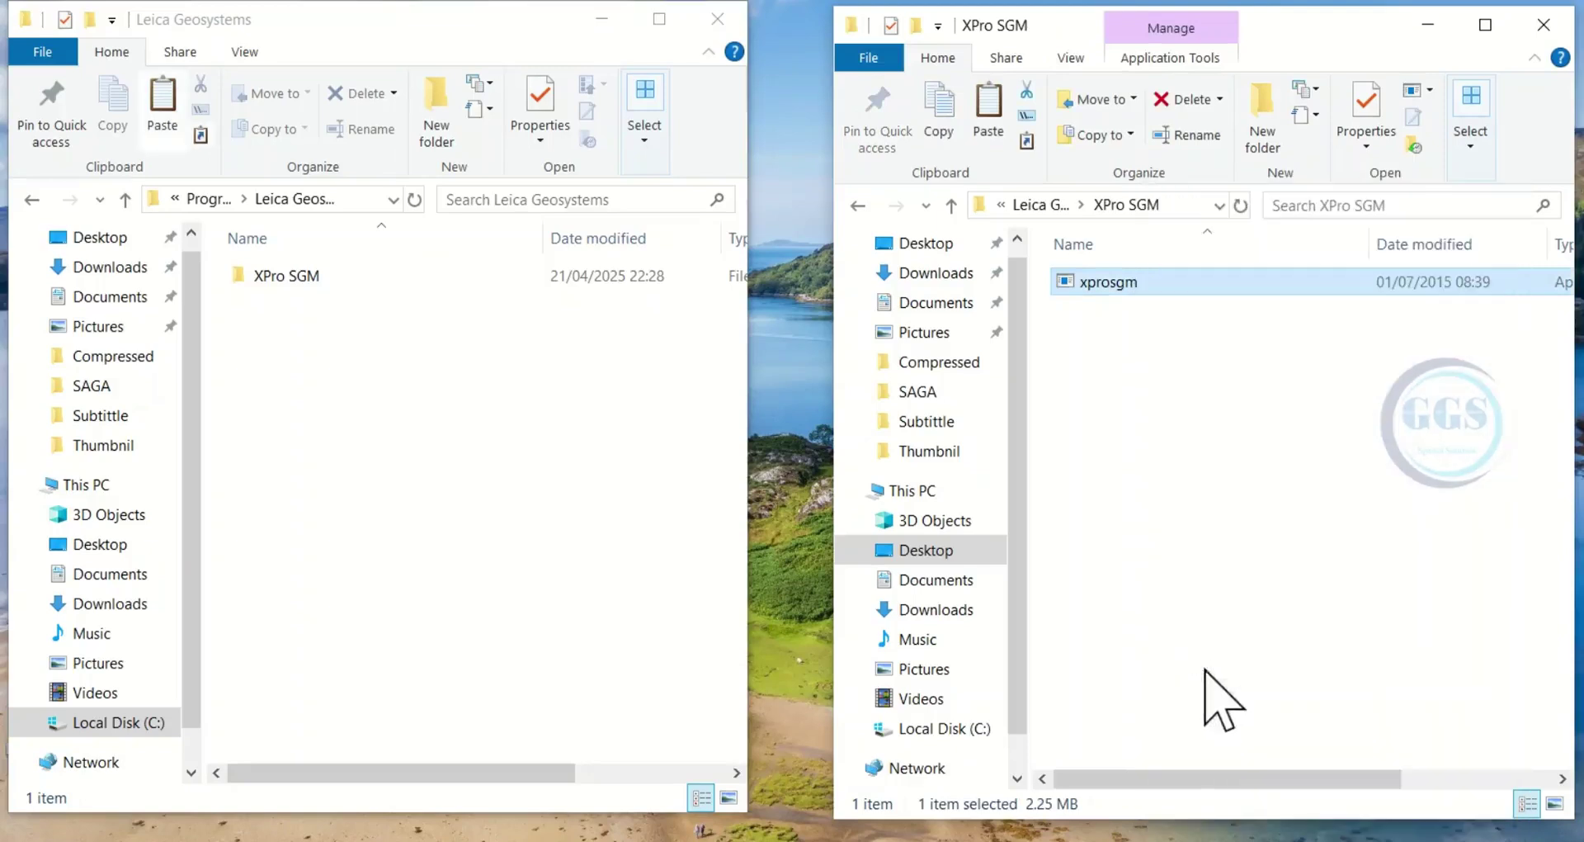
{"action": "double_click", "coordinate": [297, 279]}
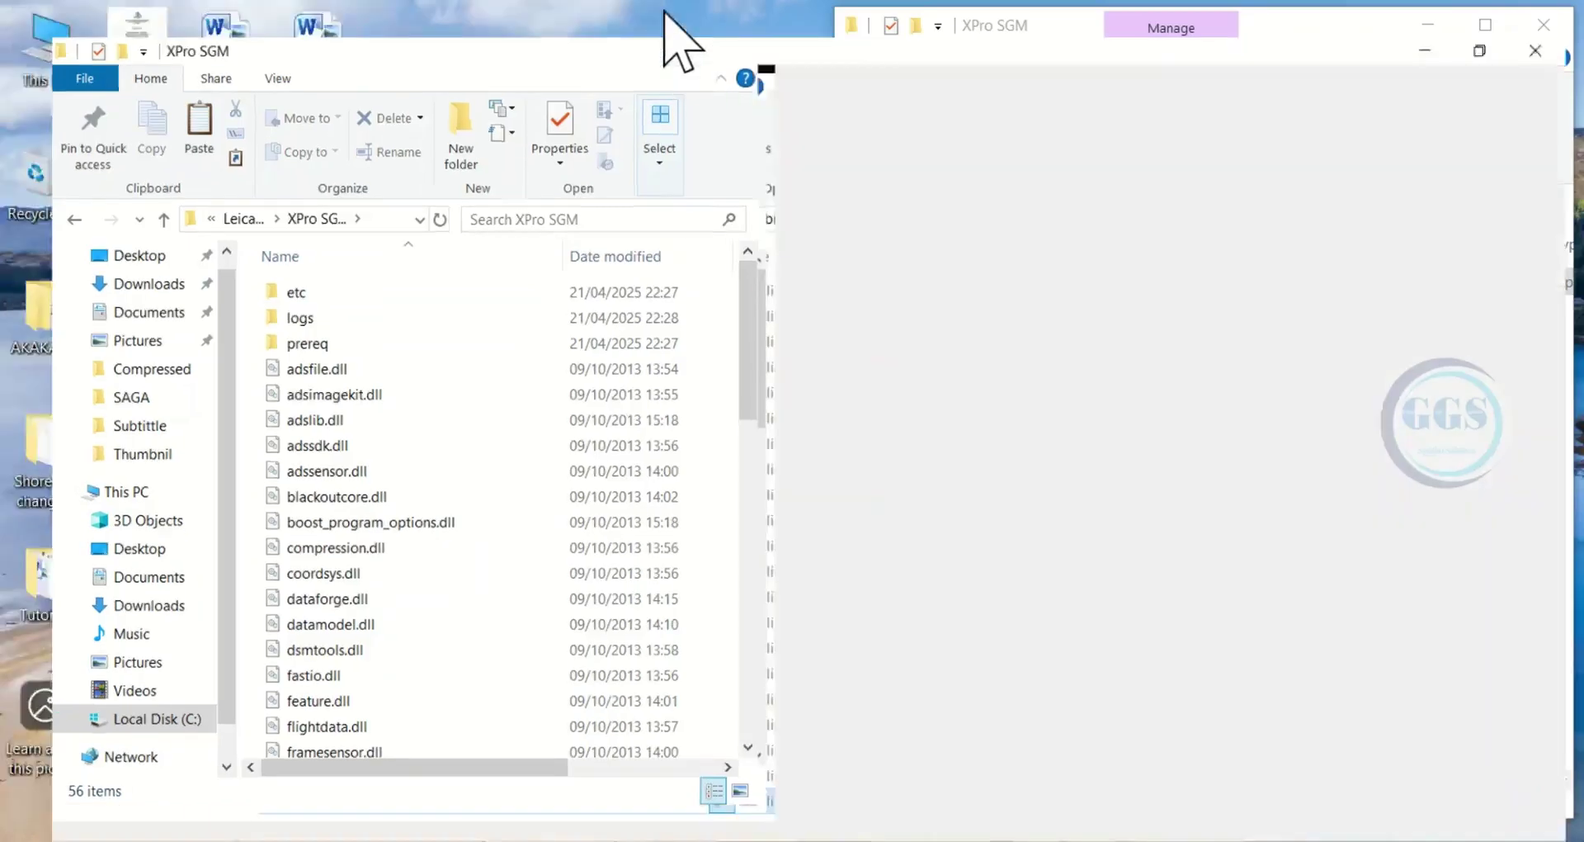
{"action": "left_click", "coordinate": [670, 35]}
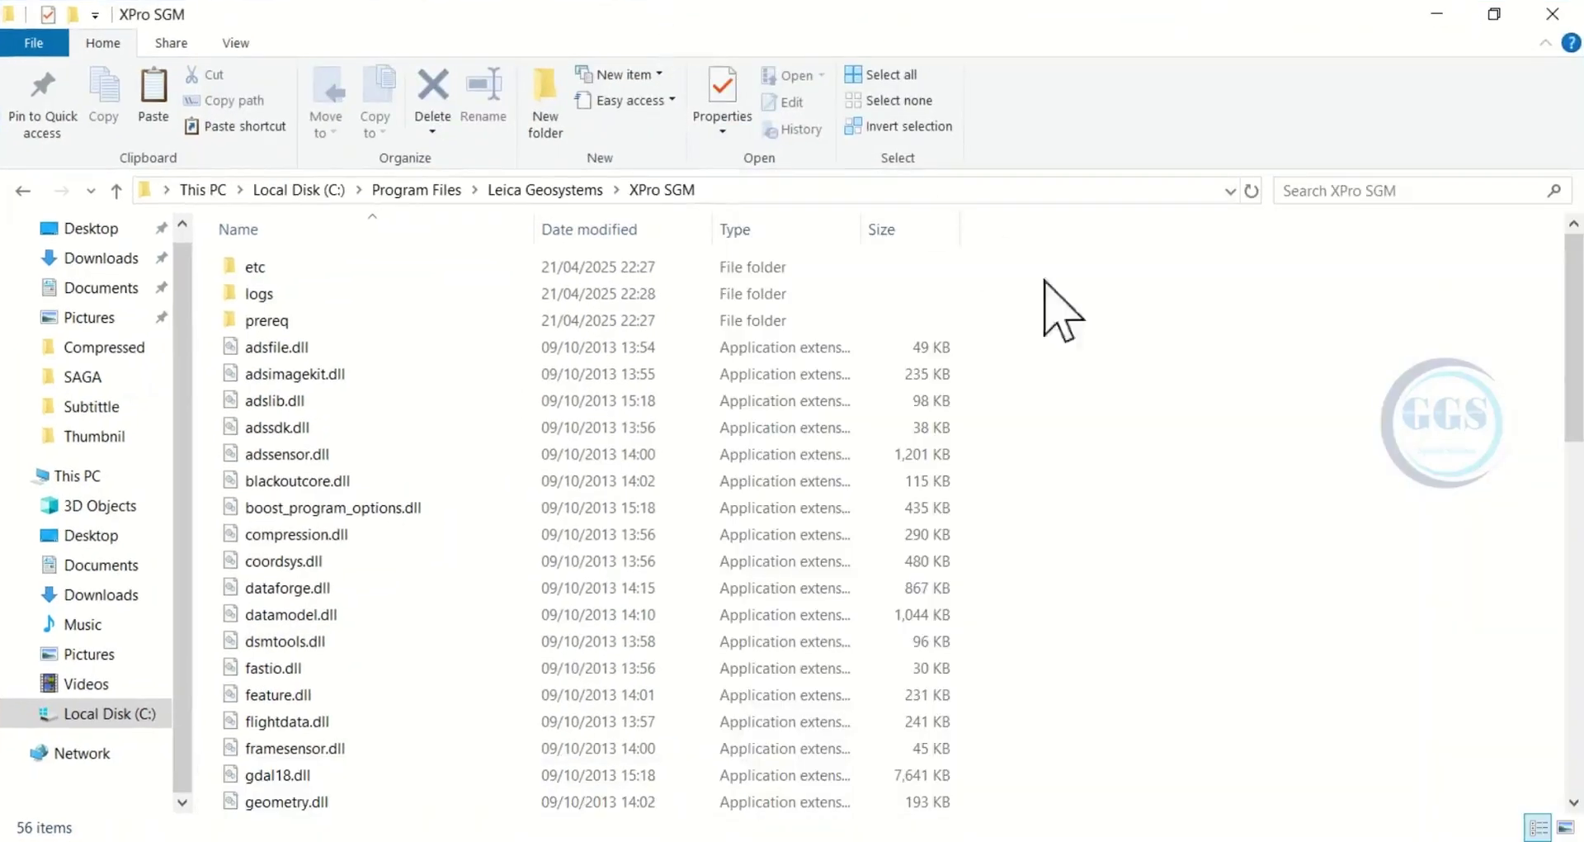
Paste xprosgm.exe over the original with admin permission, then close the window.
{"action": "right_click", "coordinate": [1155, 412]}
{"action": "left_click", "coordinate": [1212, 587]}
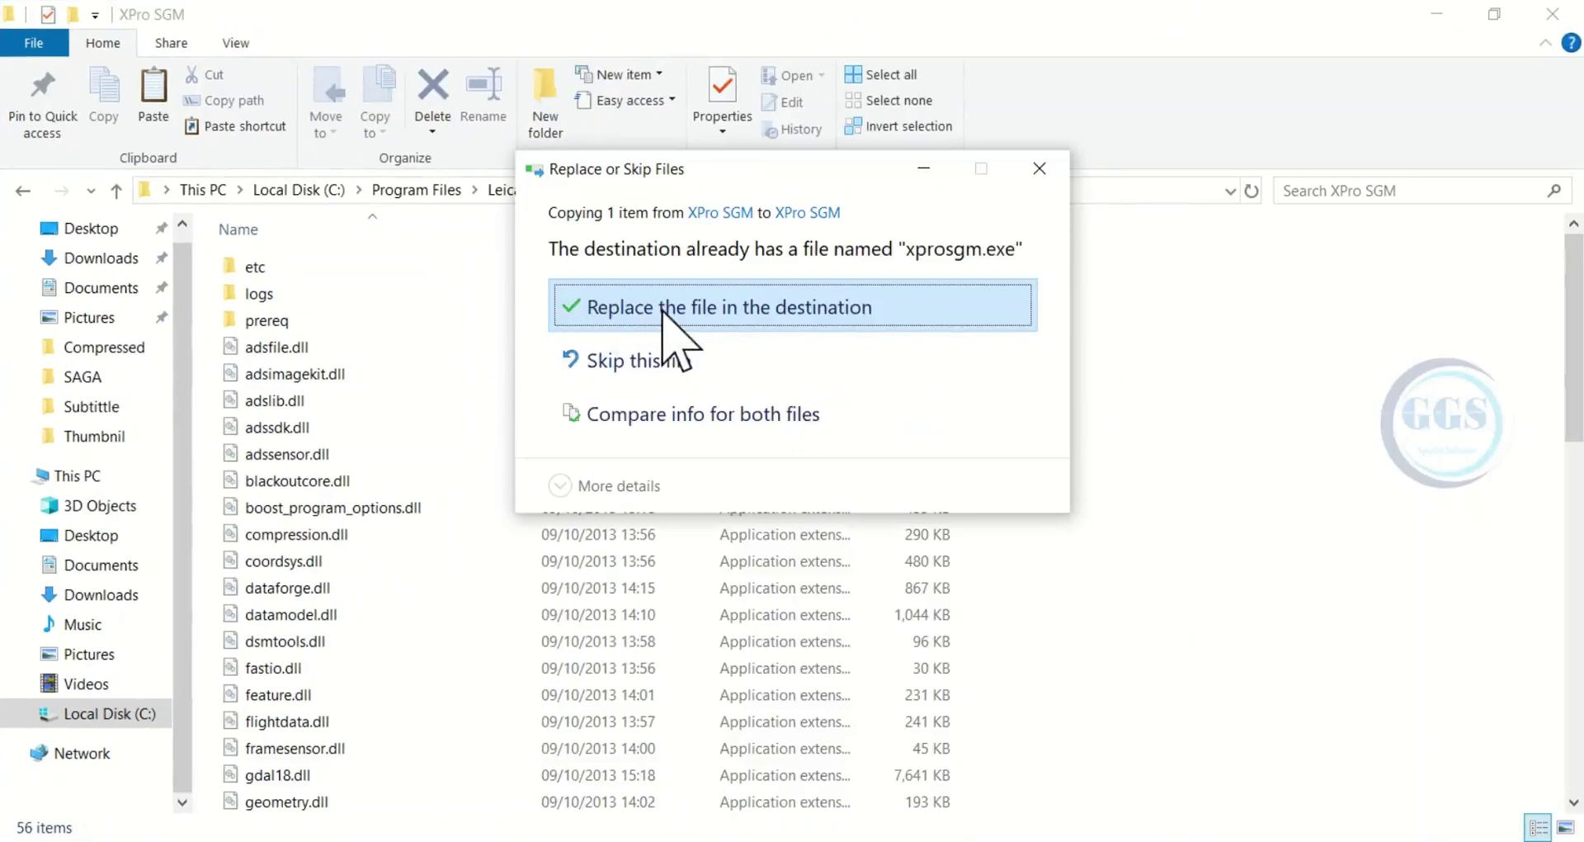
{"action": "left_click", "coordinate": [665, 312]}
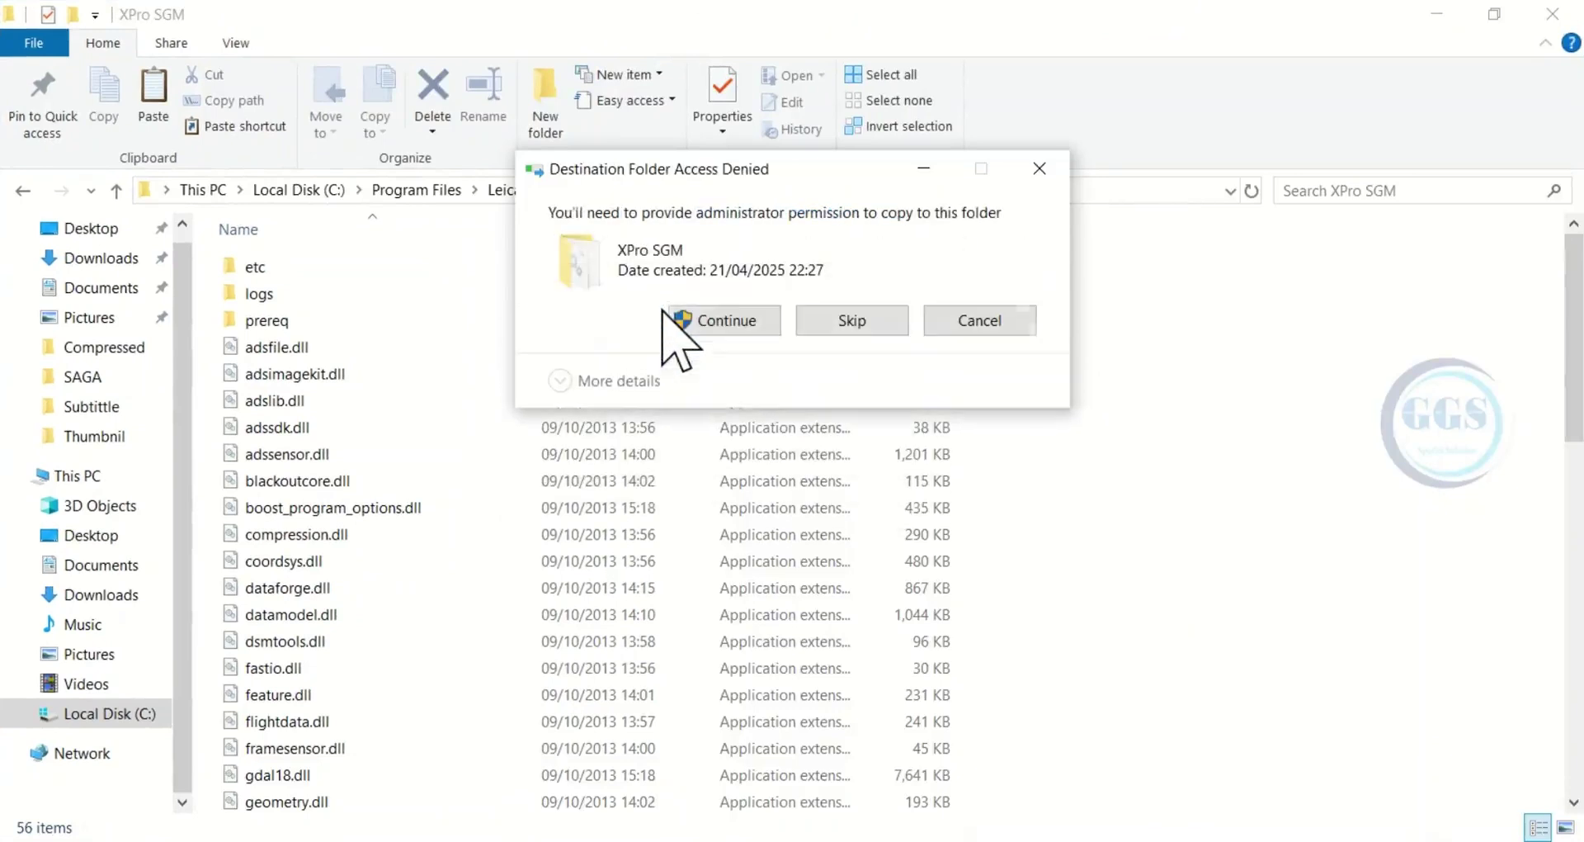
{"action": "left_click", "coordinate": [729, 327]}
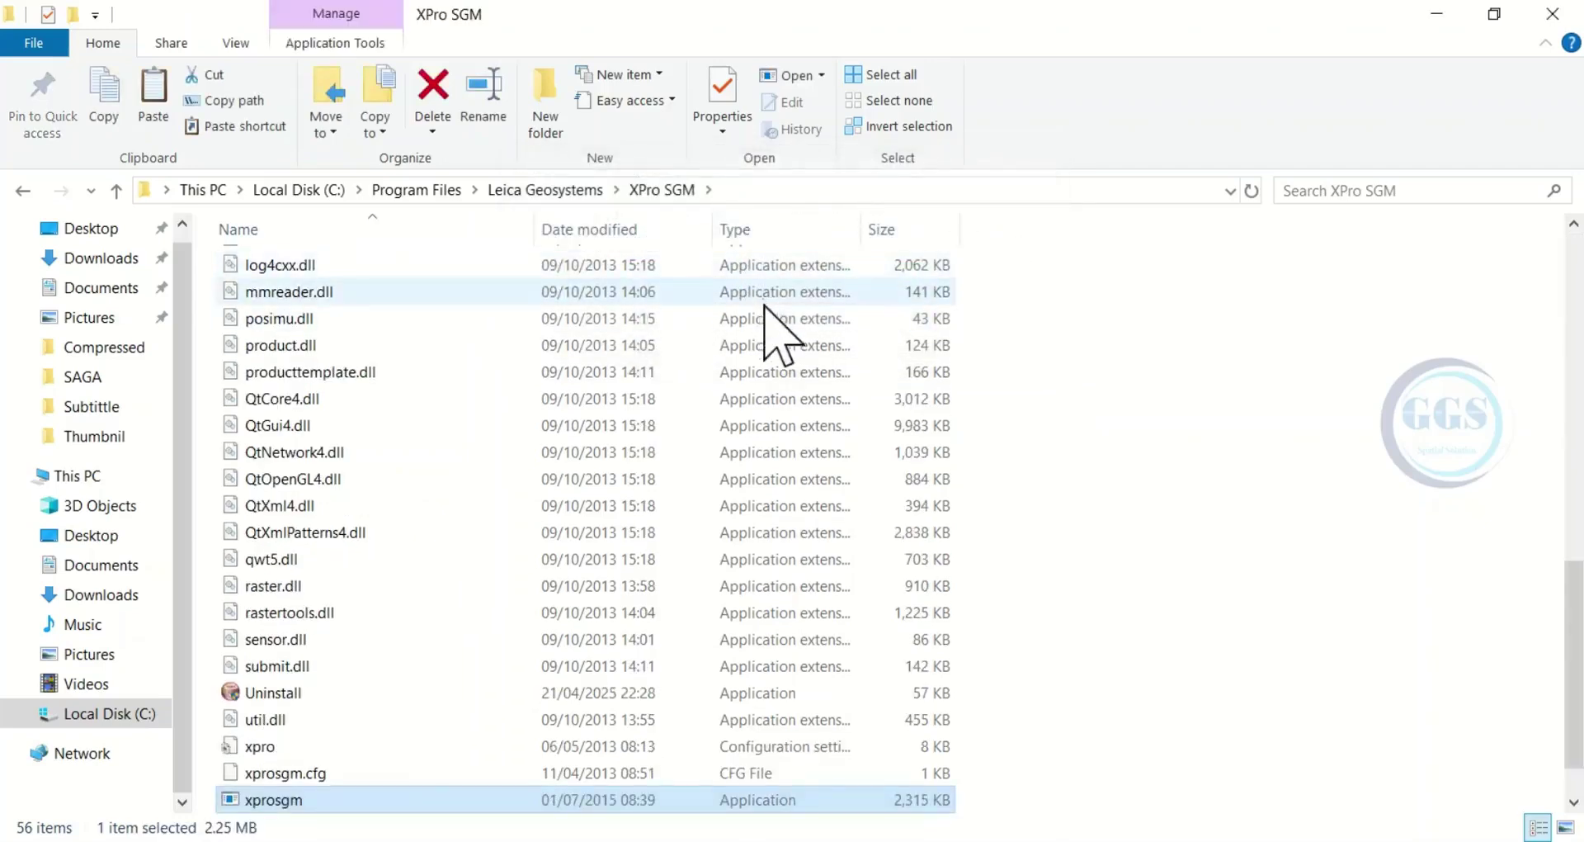
{"action": "left_click", "coordinate": [1537, 25]}
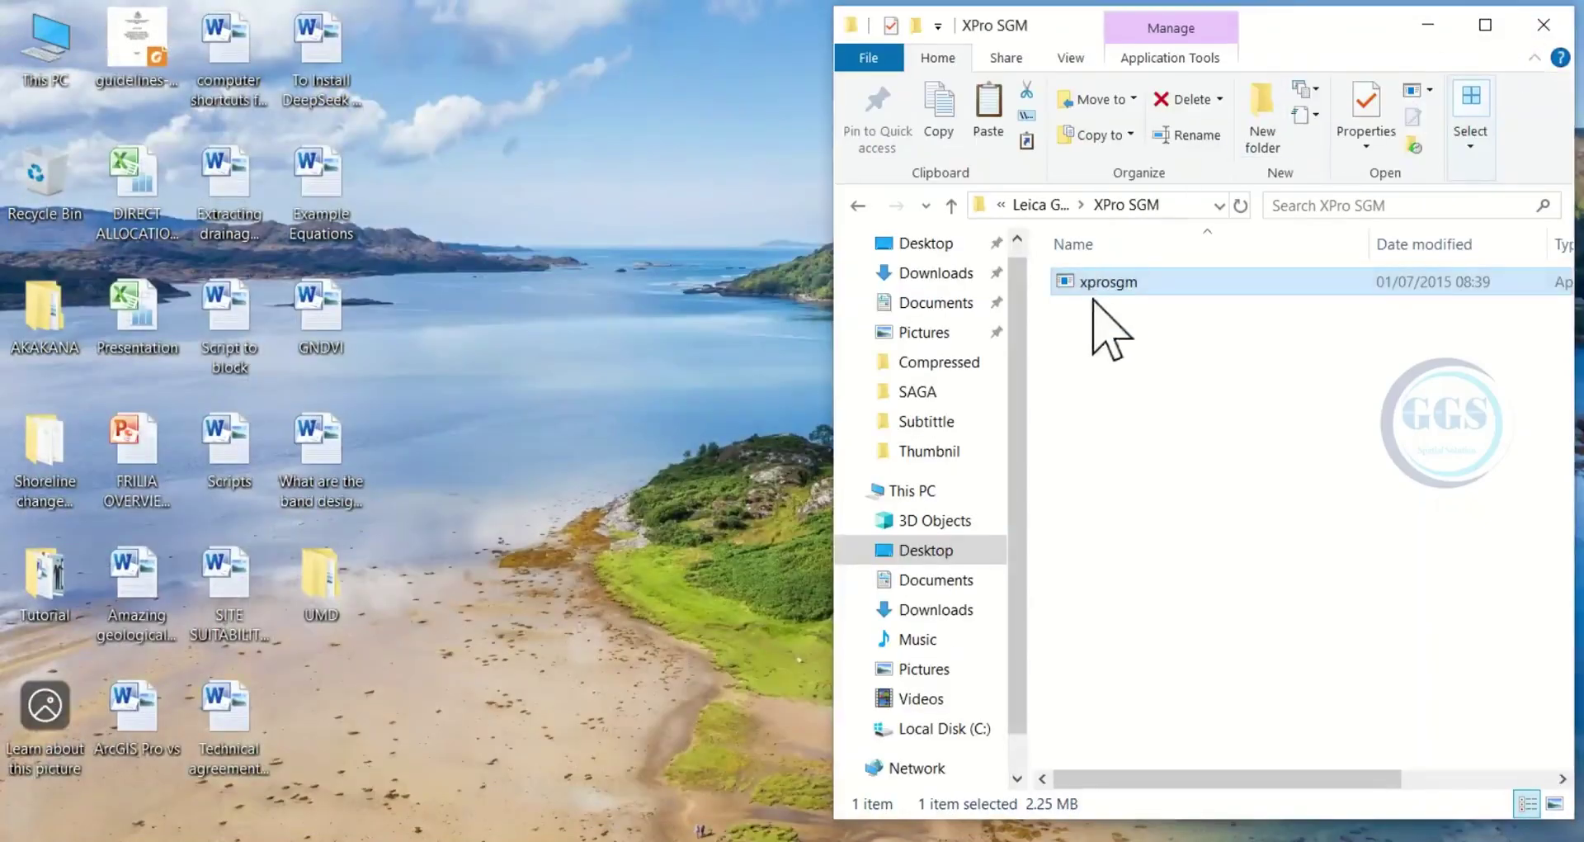
Go up from the crack folder to the ERDAS Imagine folder and maximize the Explorer window.
{"action": "left_click", "coordinate": [951, 205]}
{"action": "left_click", "coordinate": [952, 205]}
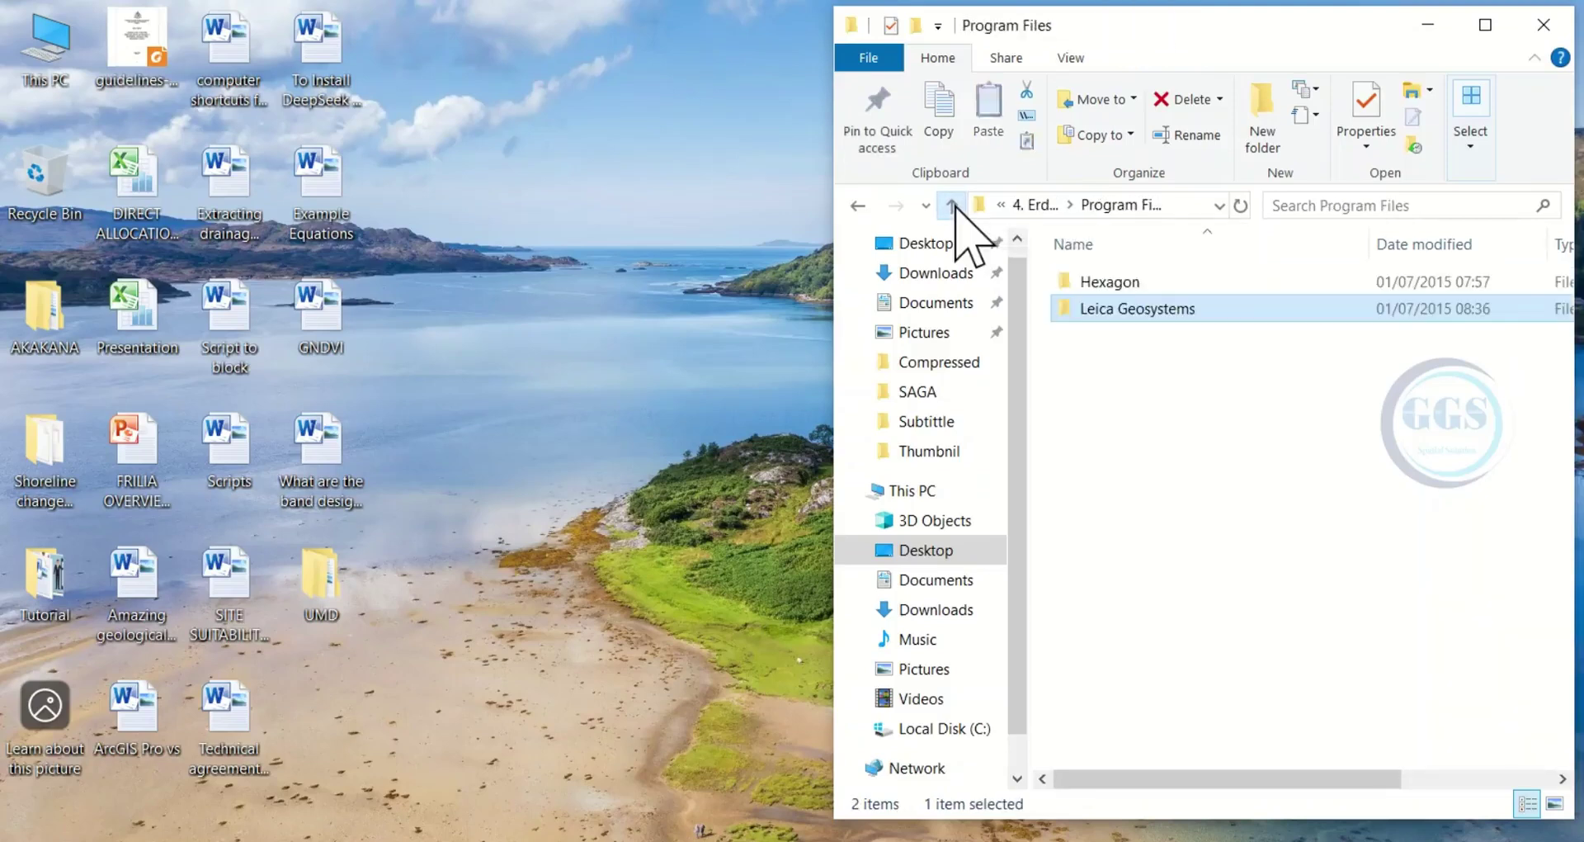
{"action": "left_click", "coordinate": [951, 206]}
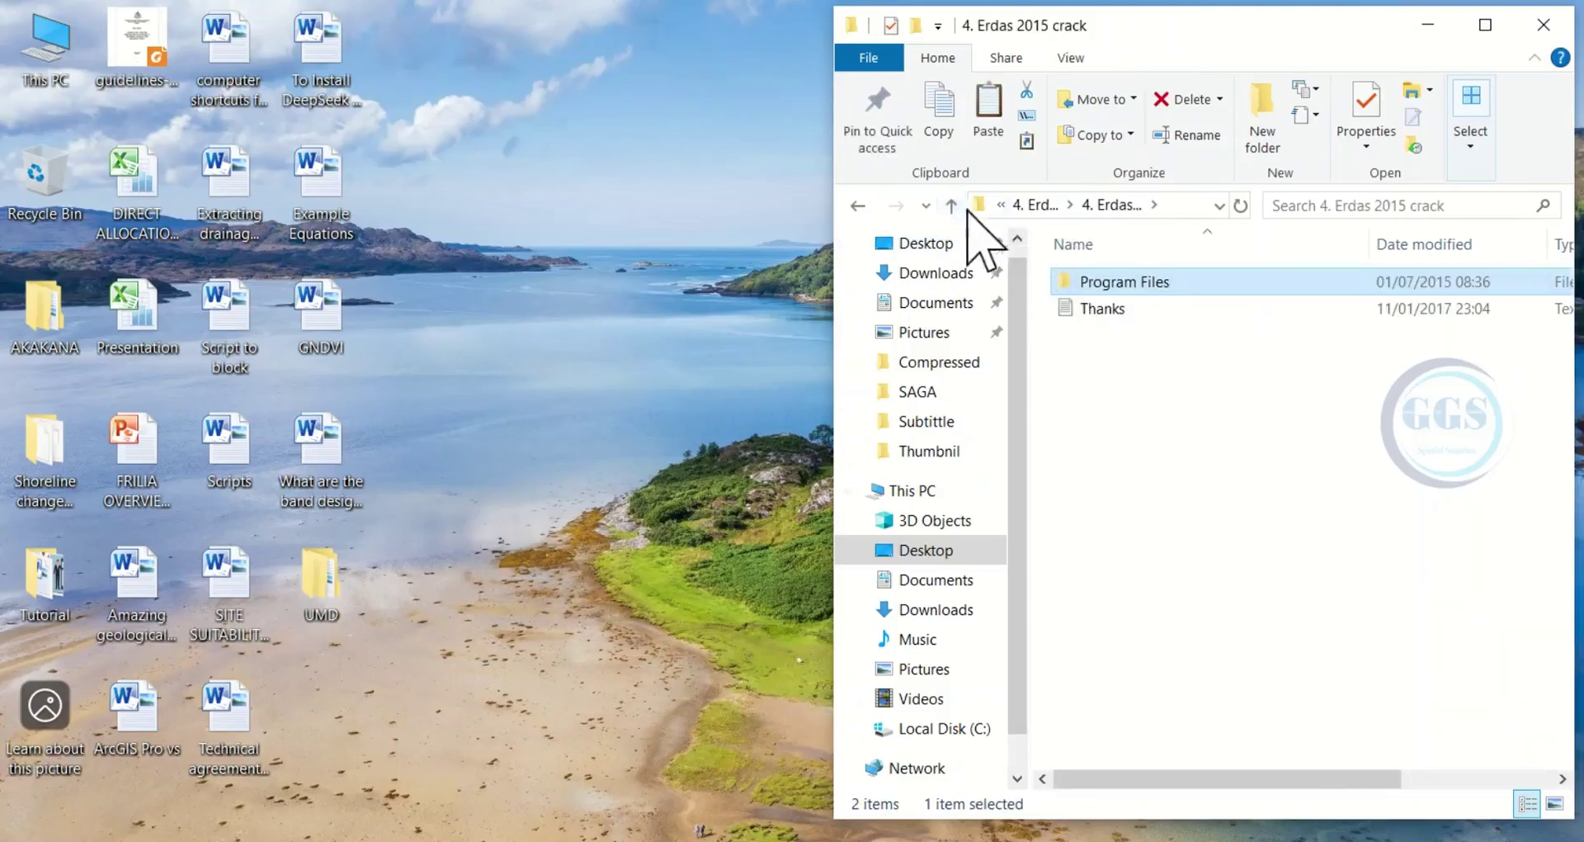
{"action": "left_click", "coordinate": [953, 206]}
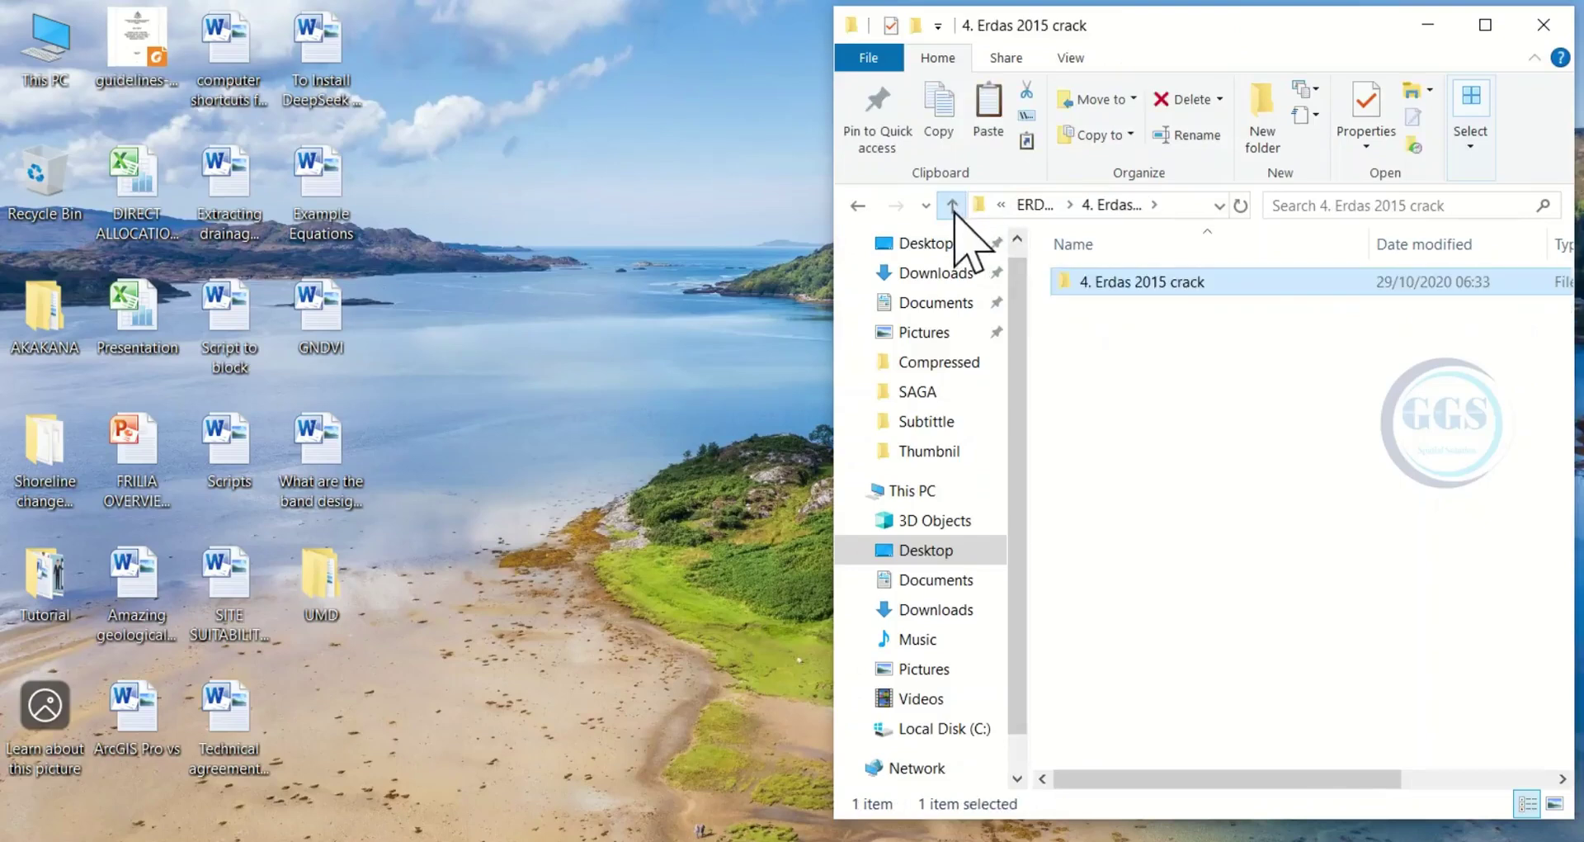
{"action": "left_click", "coordinate": [955, 210]}
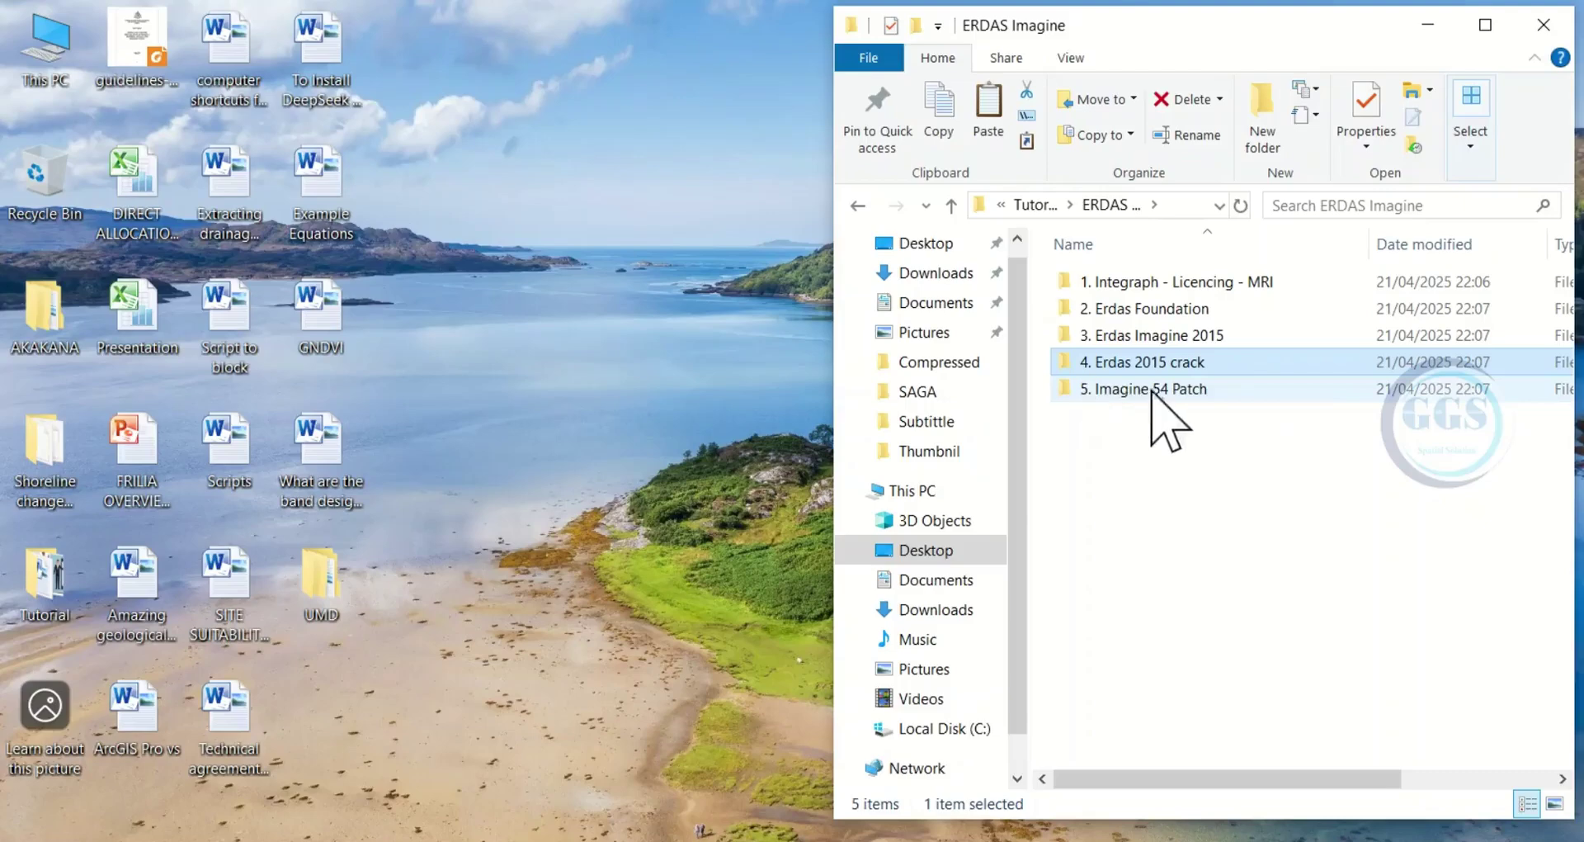
{"action": "left_click", "coordinate": [1486, 31]}
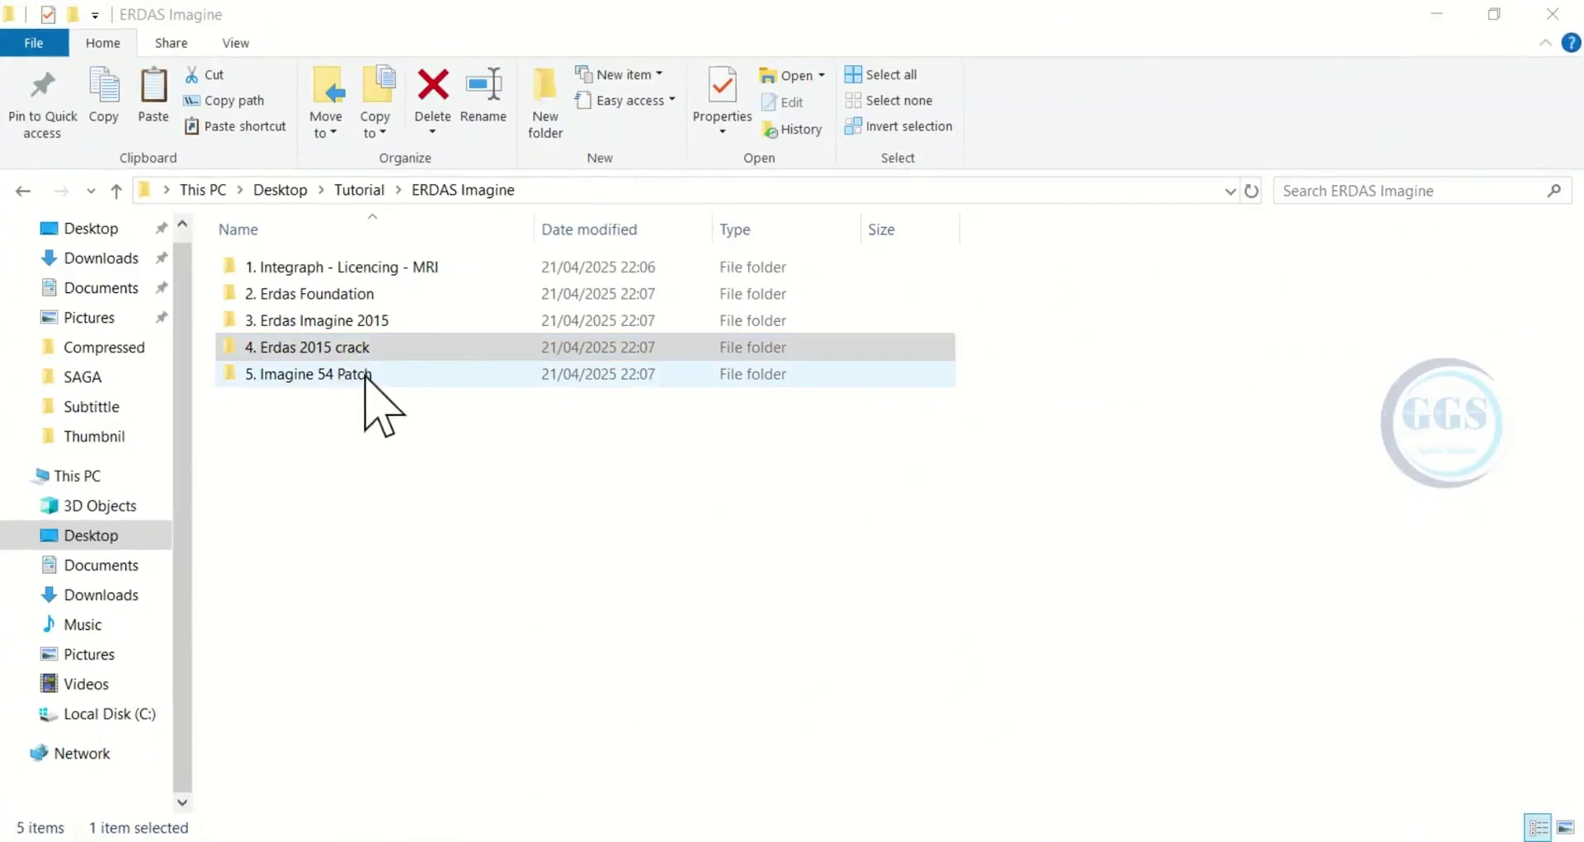
Run Setup from the '5. Imagine 54 Patch' folder as administrator.
{"action": "double_click", "coordinate": [363, 375]}
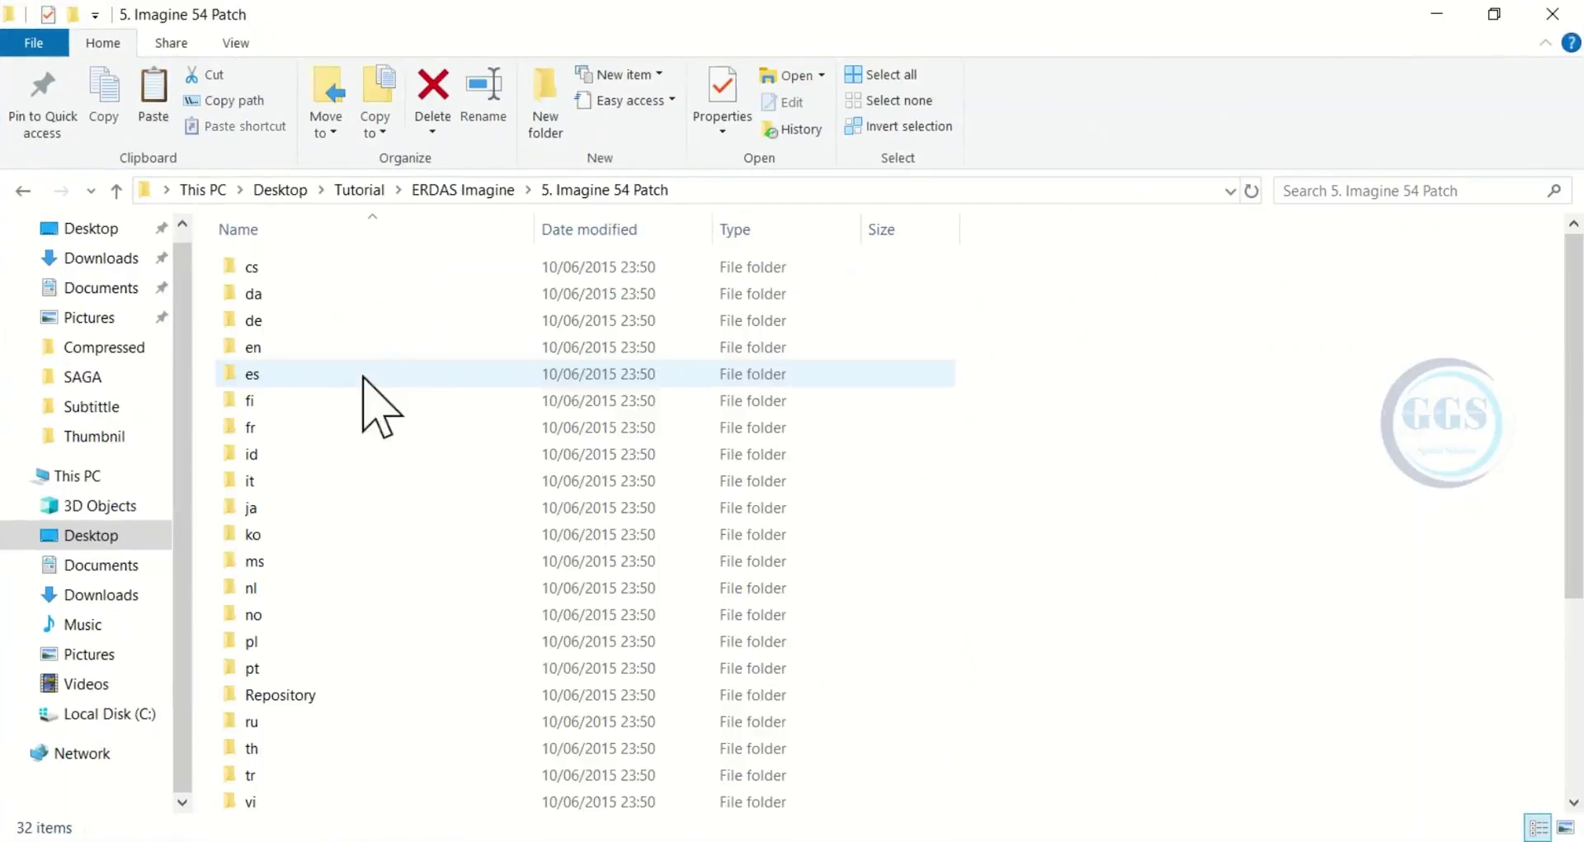
{"action": "scroll", "coordinate": [545, 508], "scroll_direction": "down", "scroll_amount": 4}
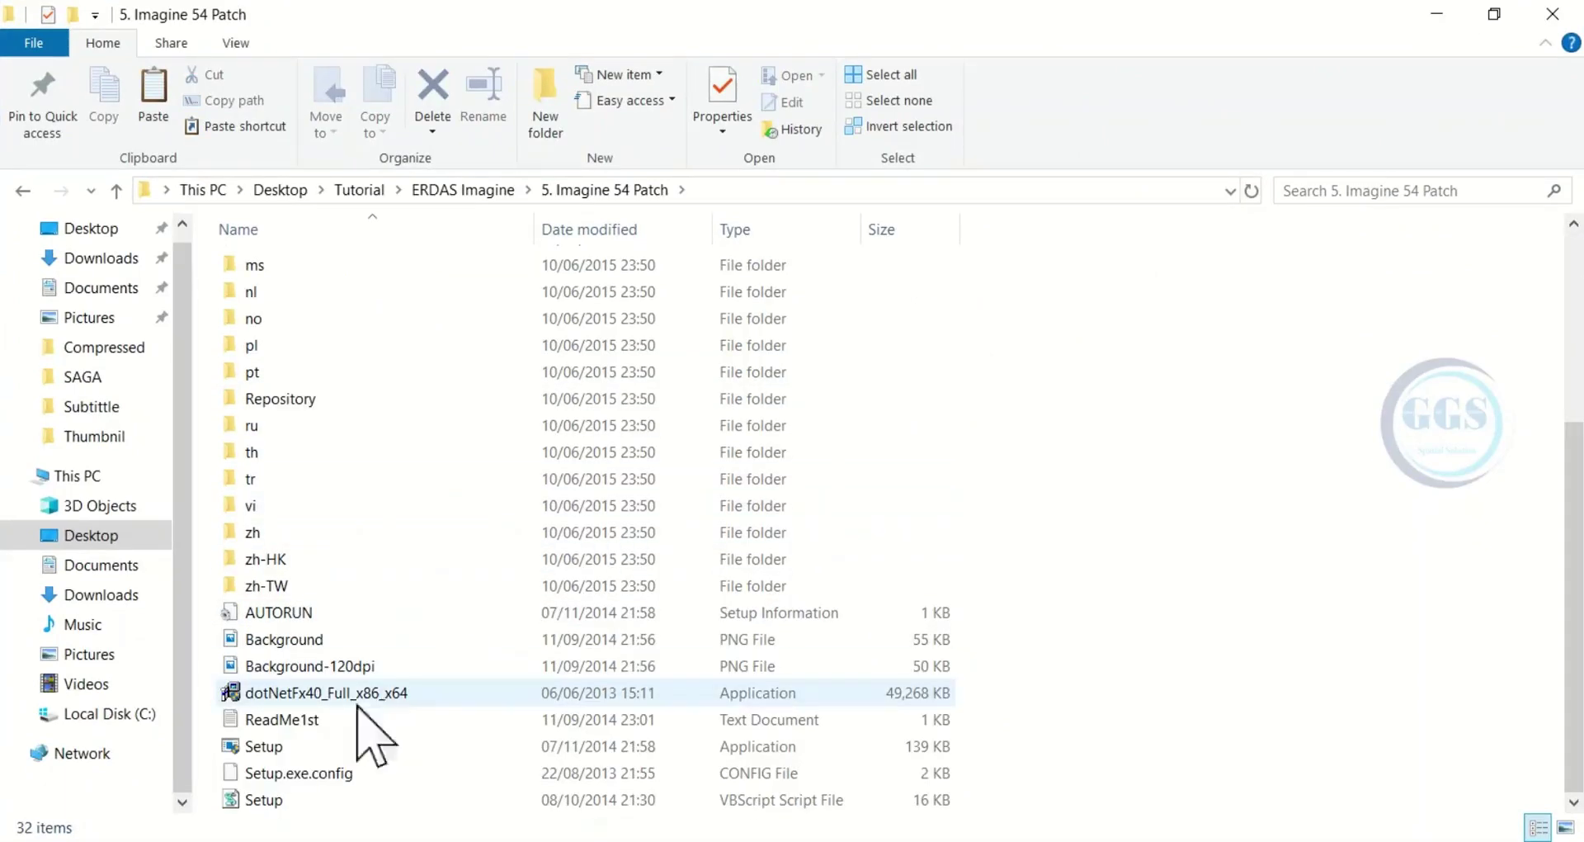
{"action": "left_click", "coordinate": [282, 748]}
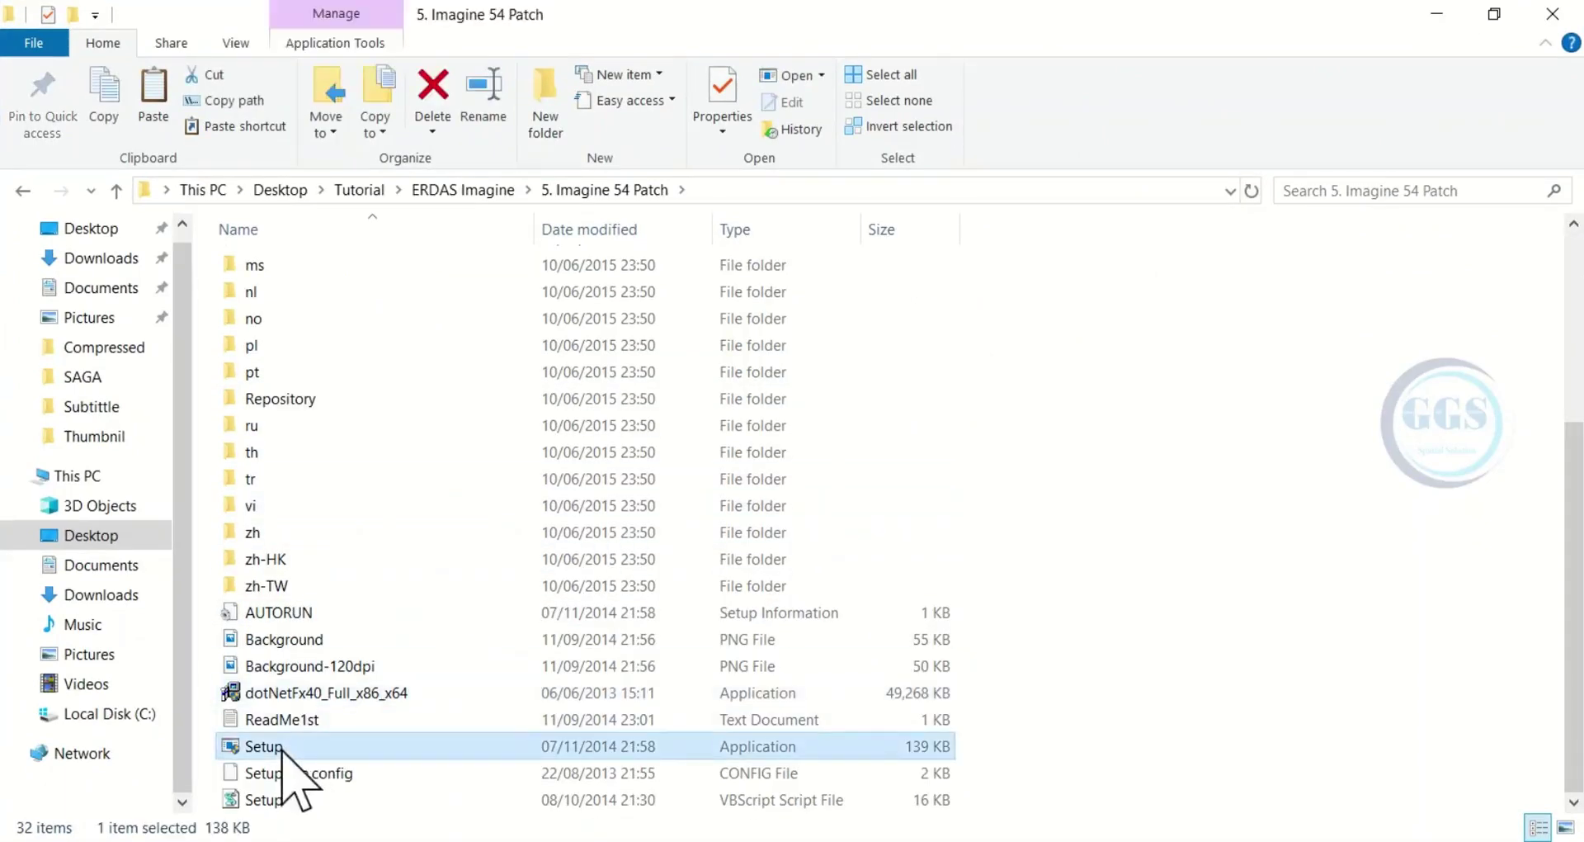
{"action": "right_click", "coordinate": [281, 747]}
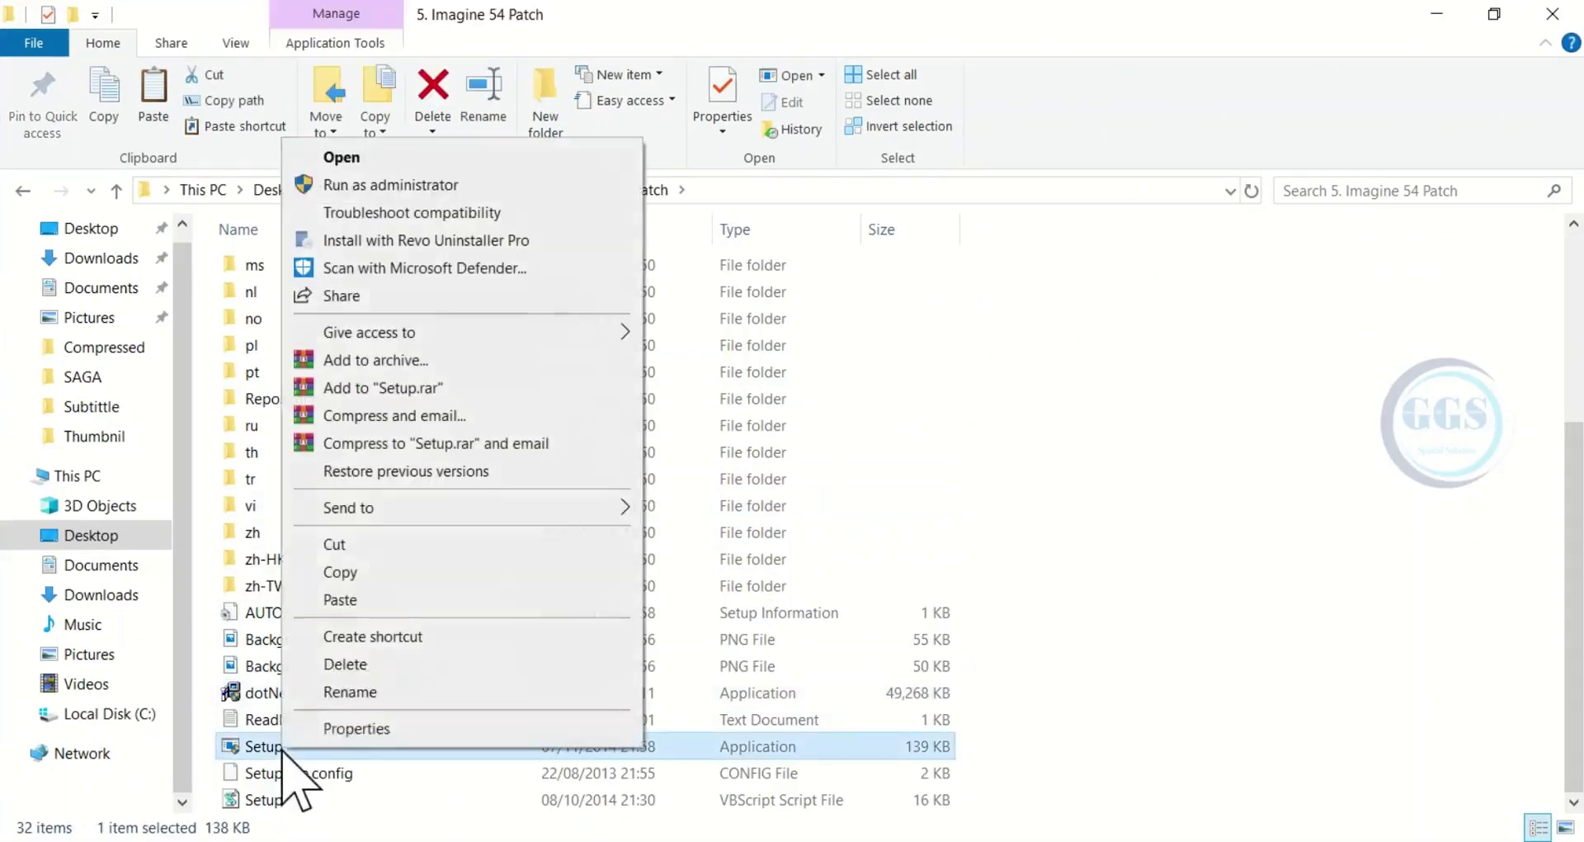
{"action": "left_click", "coordinate": [395, 187]}
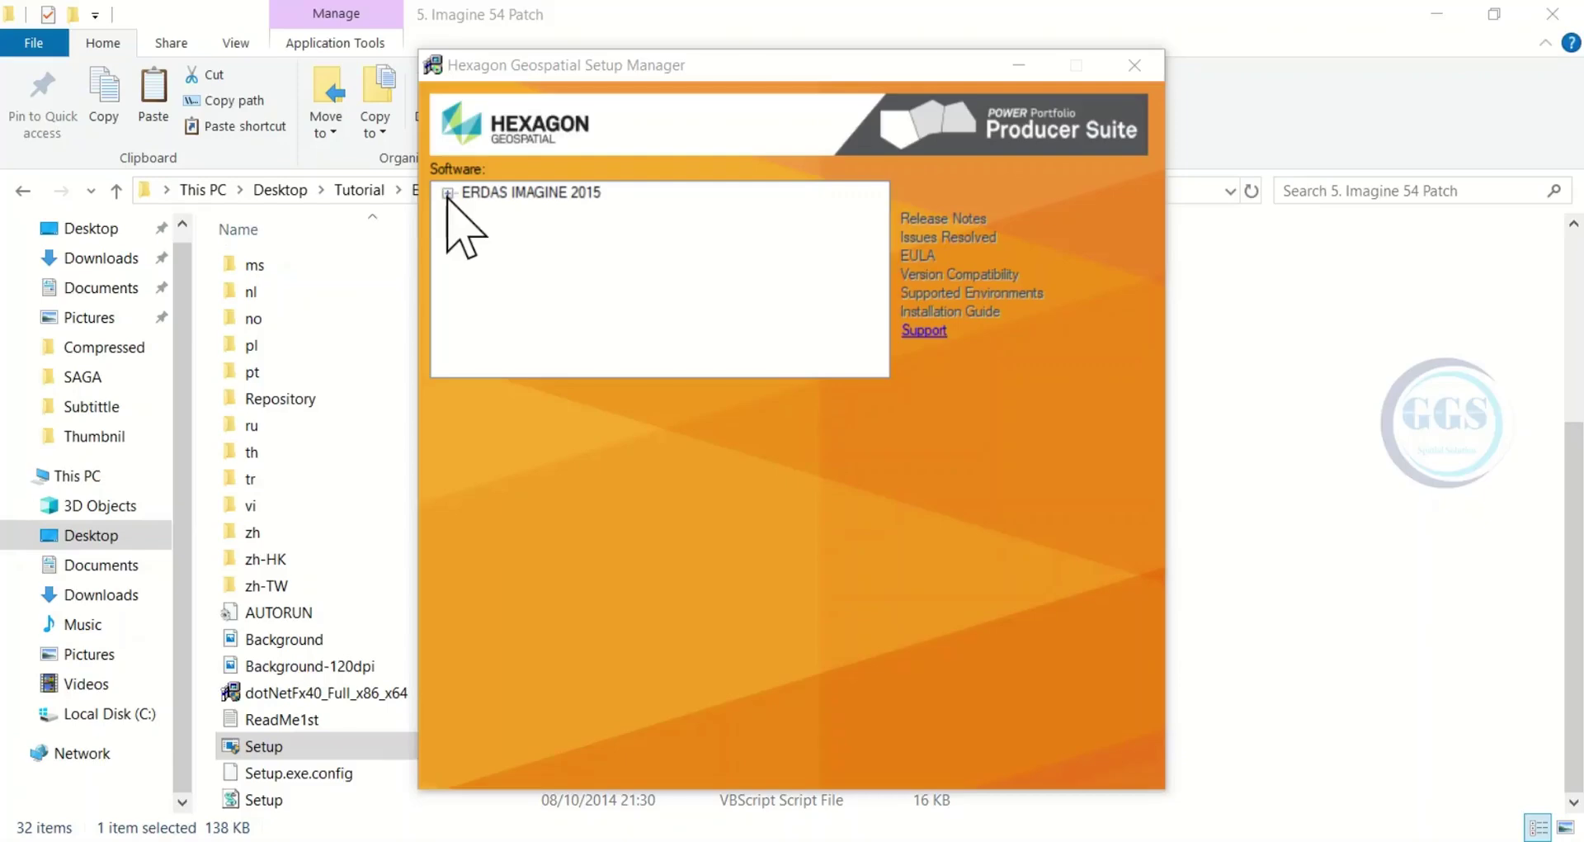
Select the installed ERDAS IMAGINE 2015 (64-Bit) 15.00.0000.00212 and launch its Update to patch 00564.
{"action": "left_click", "coordinate": [449, 193]}
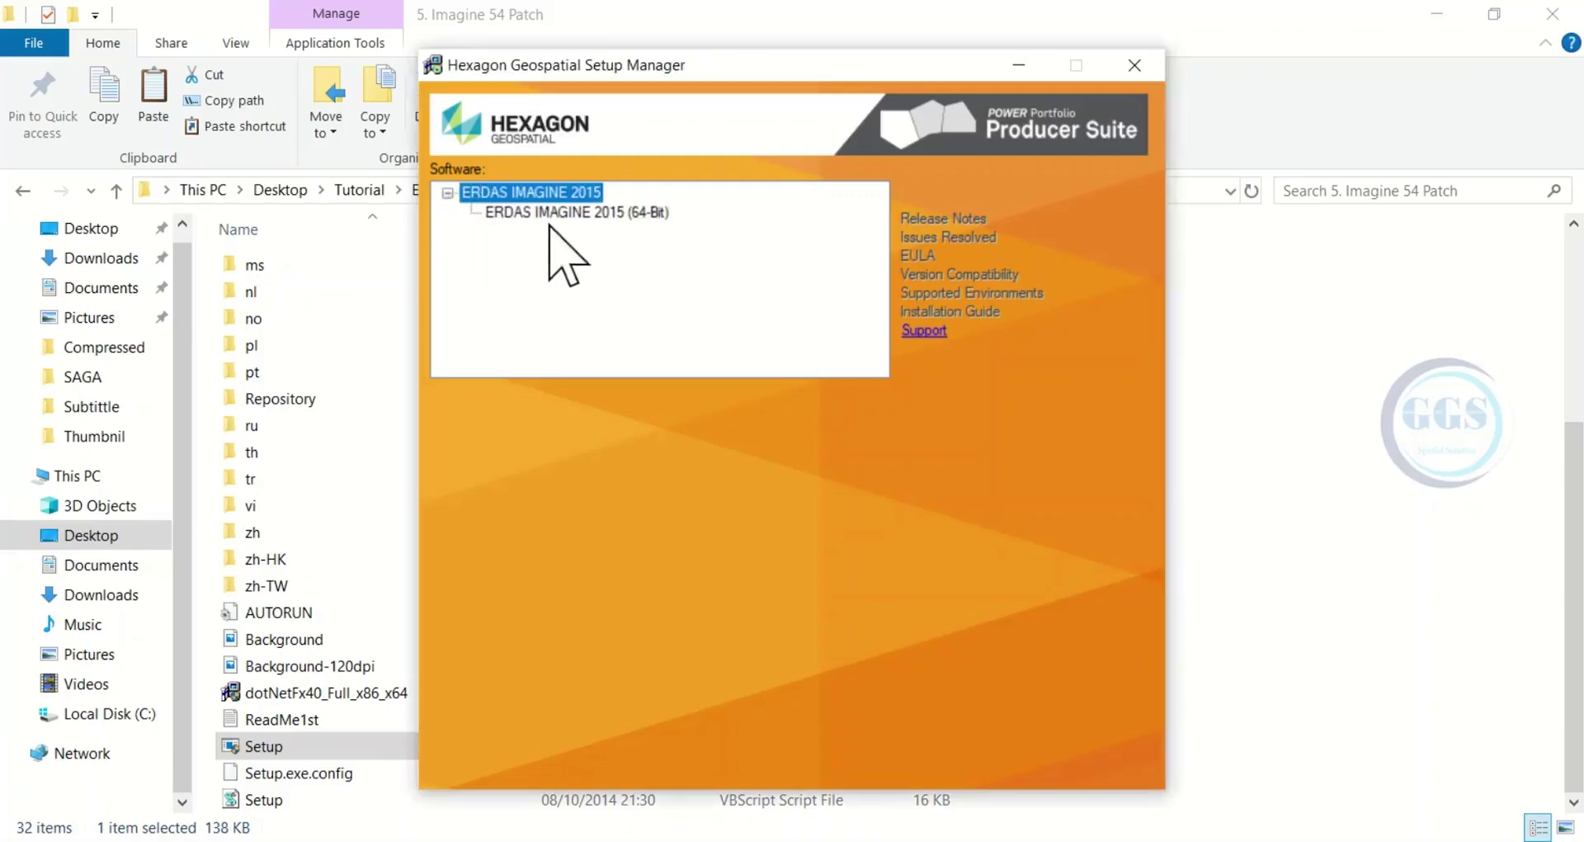
{"action": "mouse_move", "coordinate": [545, 217]}
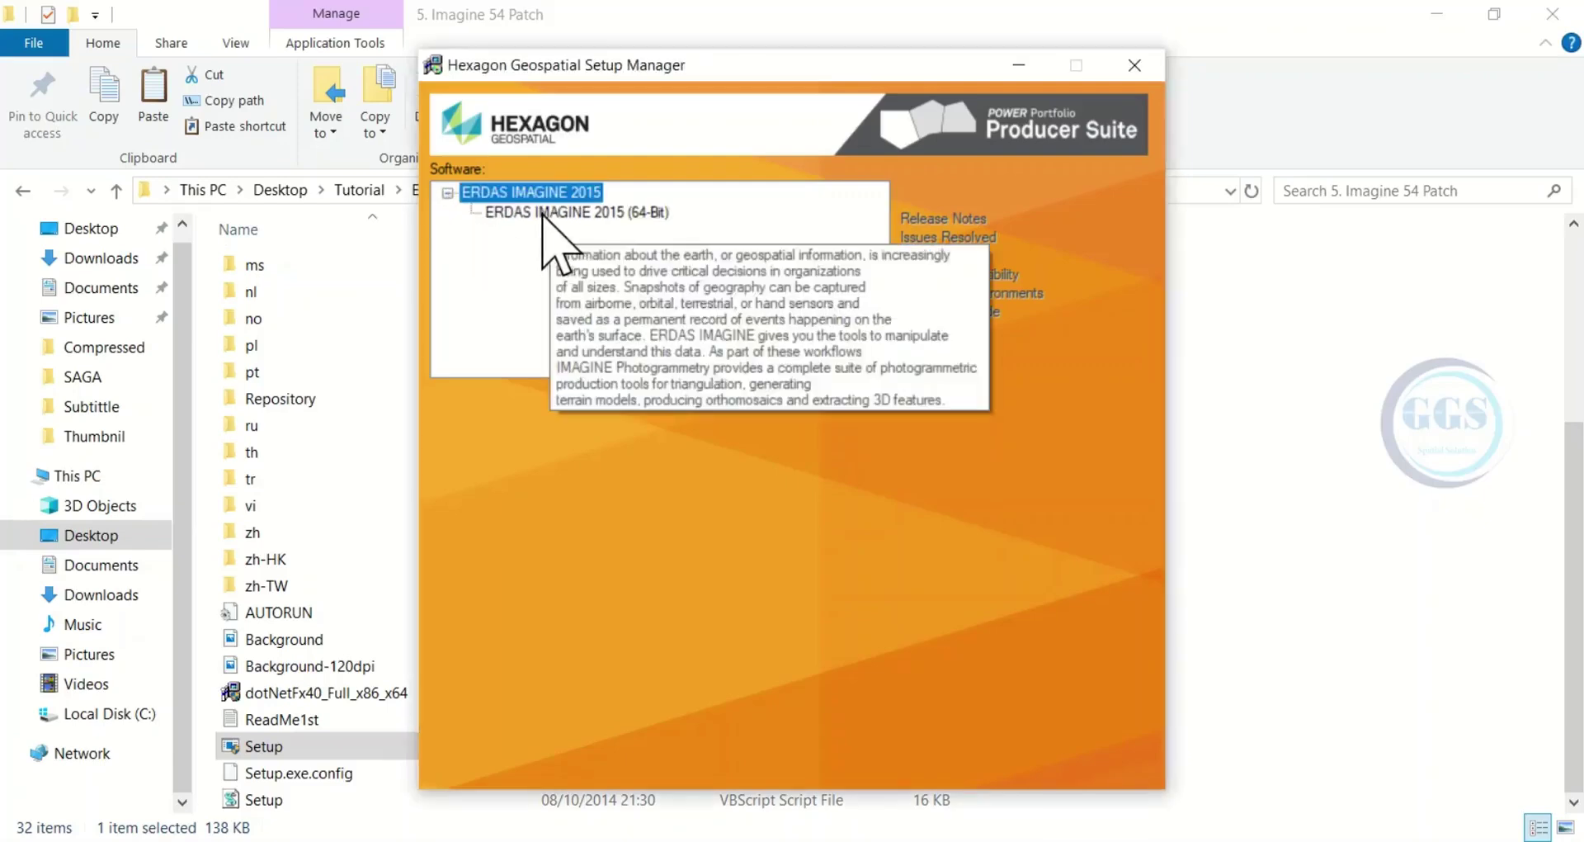
{"action": "left_click", "coordinate": [543, 213]}
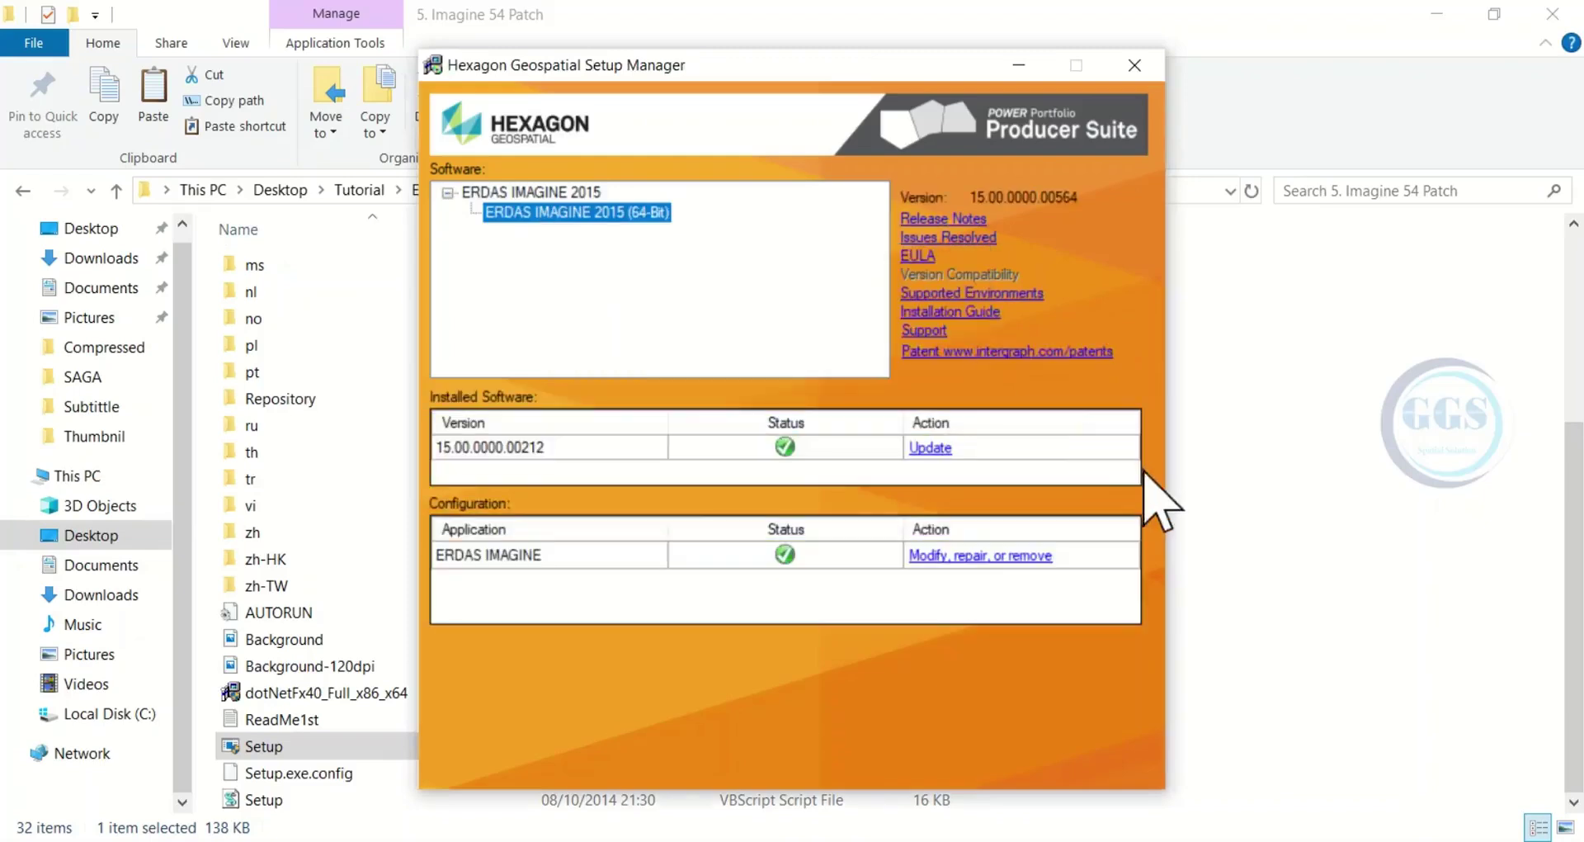
{"action": "left_click", "coordinate": [935, 451]}
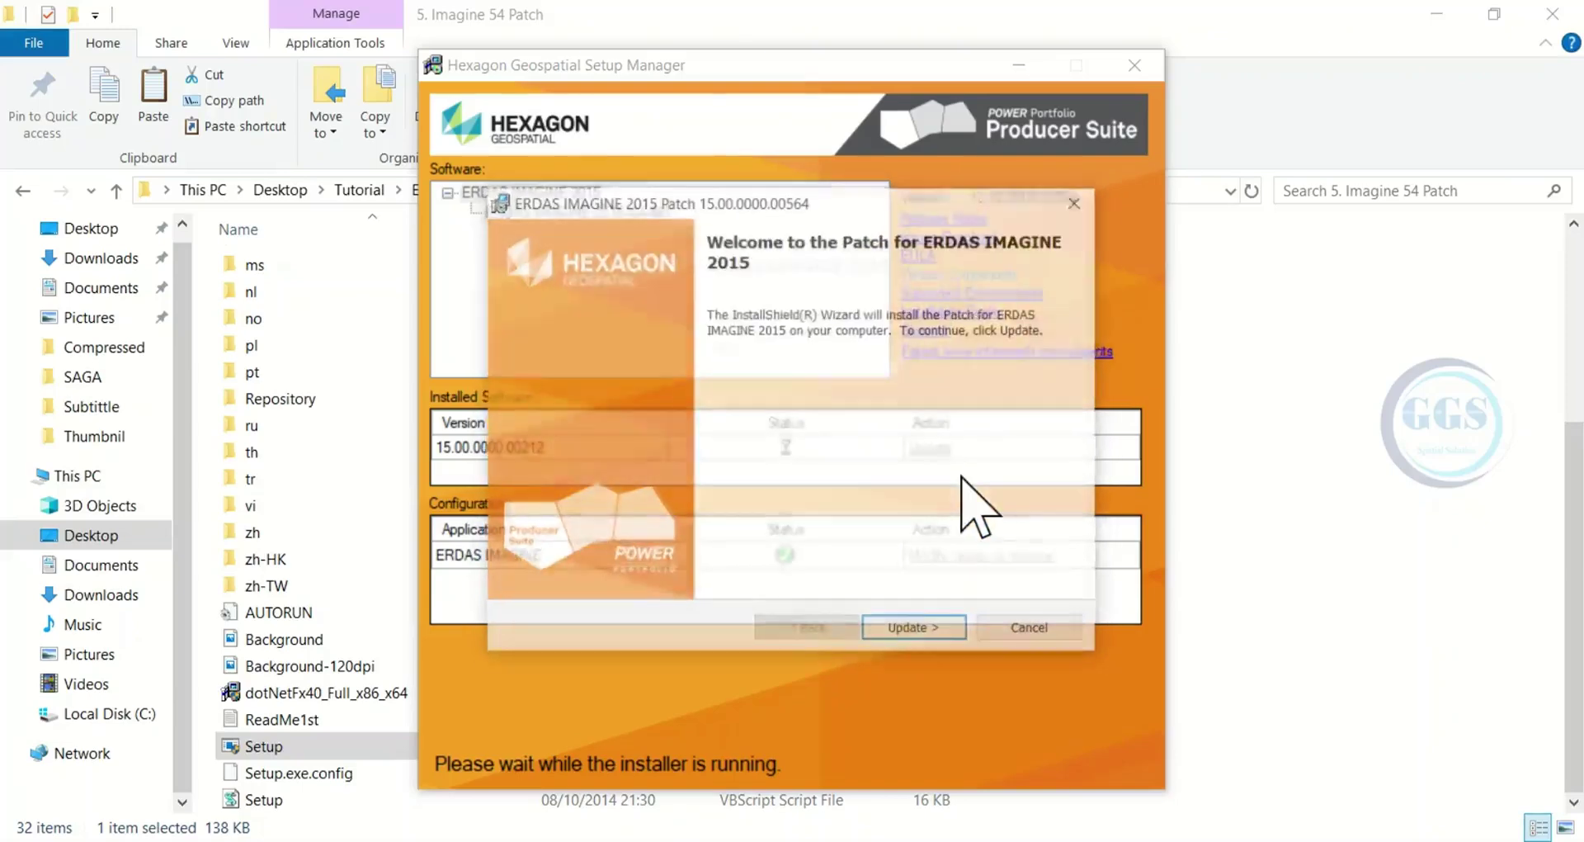
Install the ERDAS IMAGINE 2015 Patch 15.00.0000.00564 through to the wizard's completed page.
{"action": "left_click", "coordinate": [912, 631]}
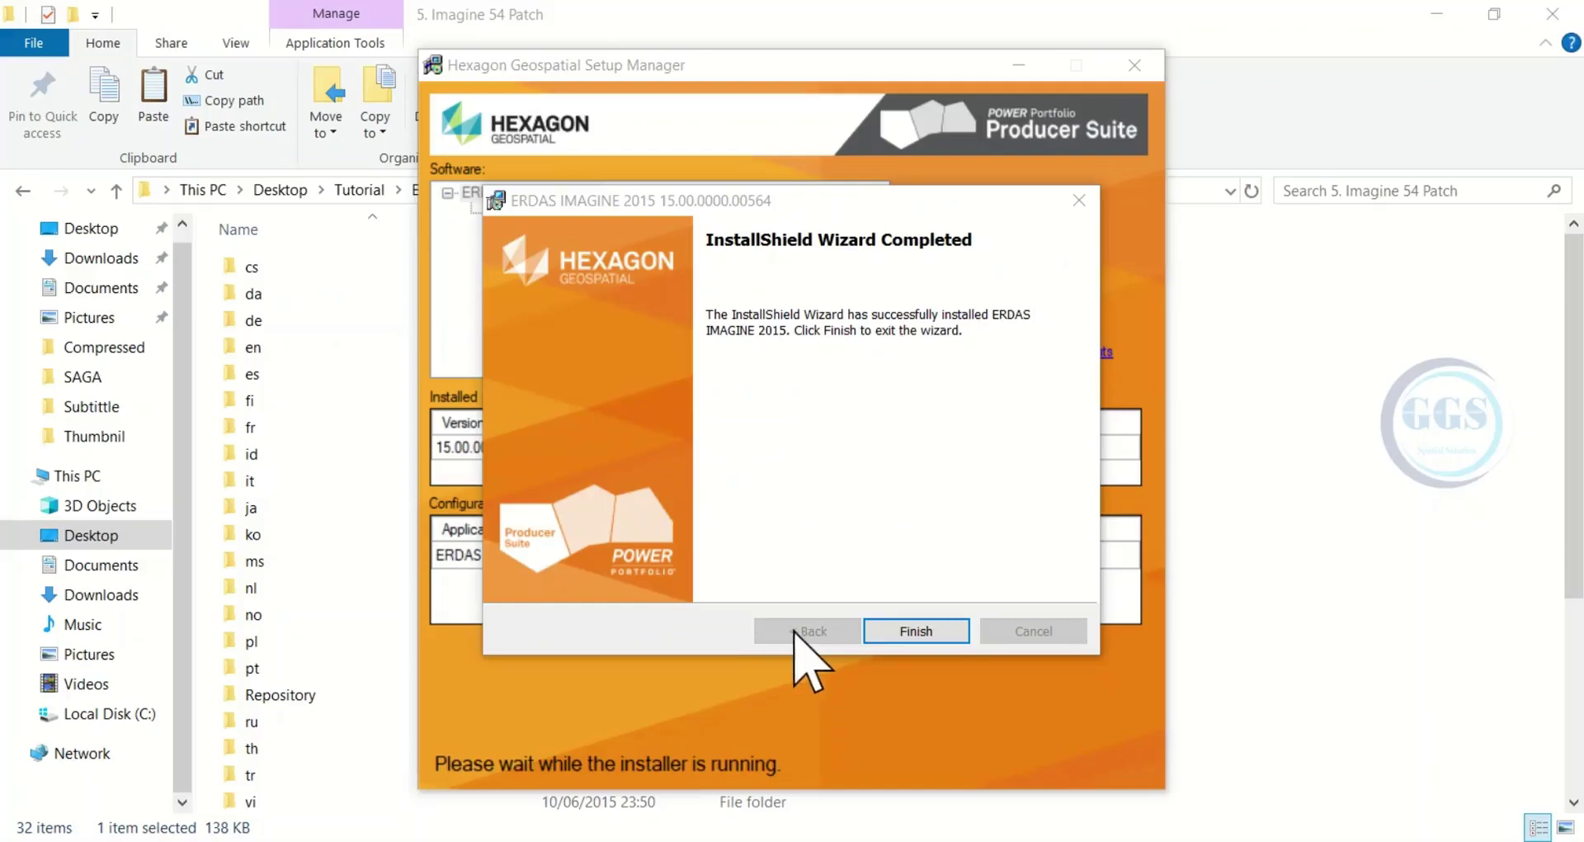
{"action": "left_click", "coordinate": [914, 631]}
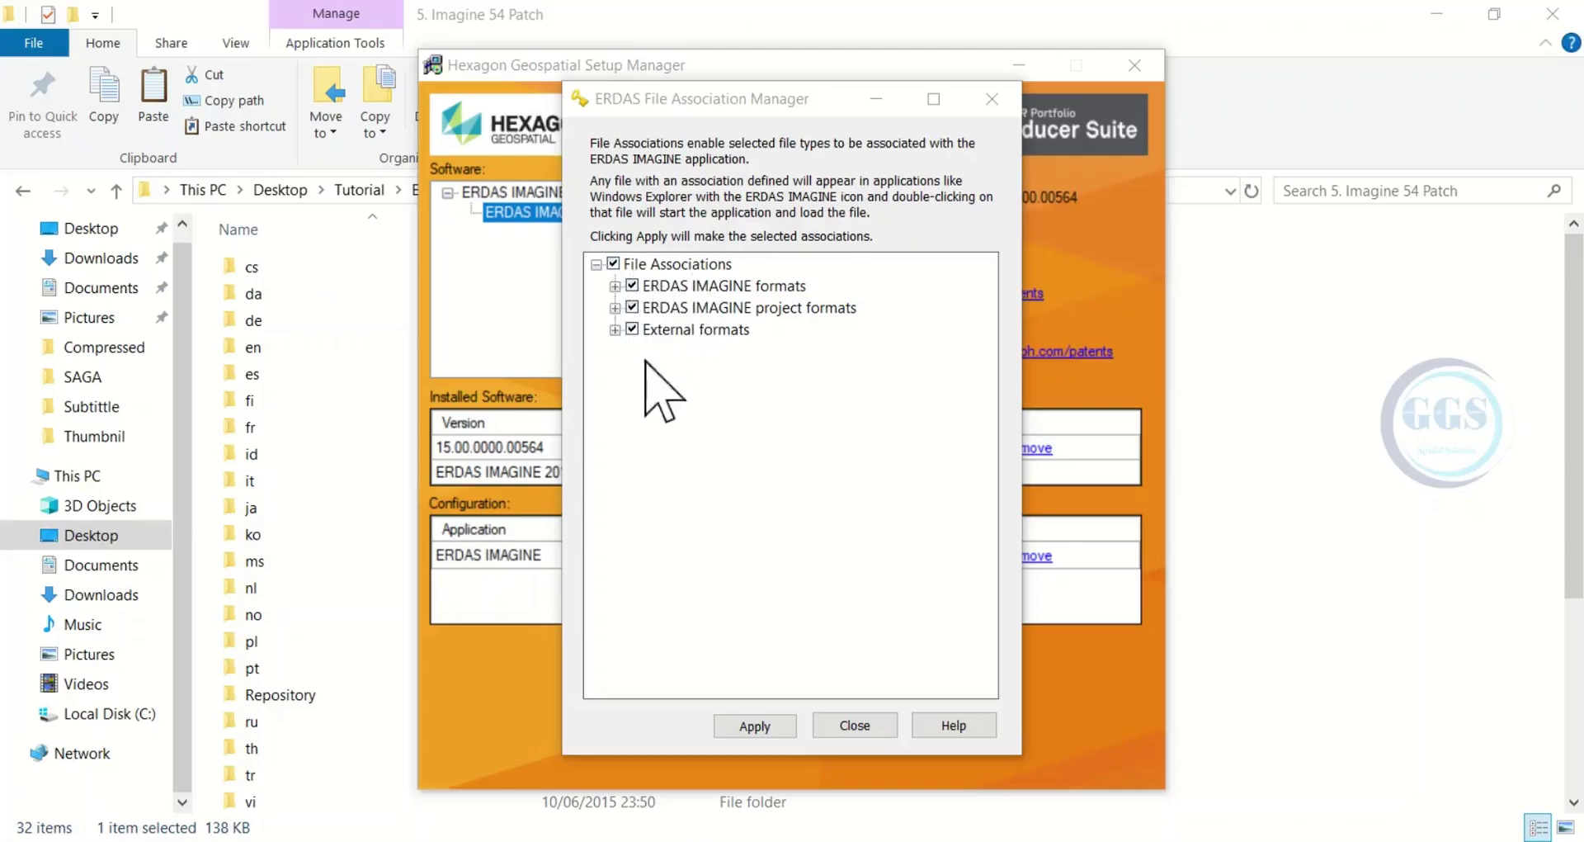
Apply all checked ERDAS file associations, then close the association dialog and Setup Manager.
{"action": "left_click", "coordinate": [757, 728]}
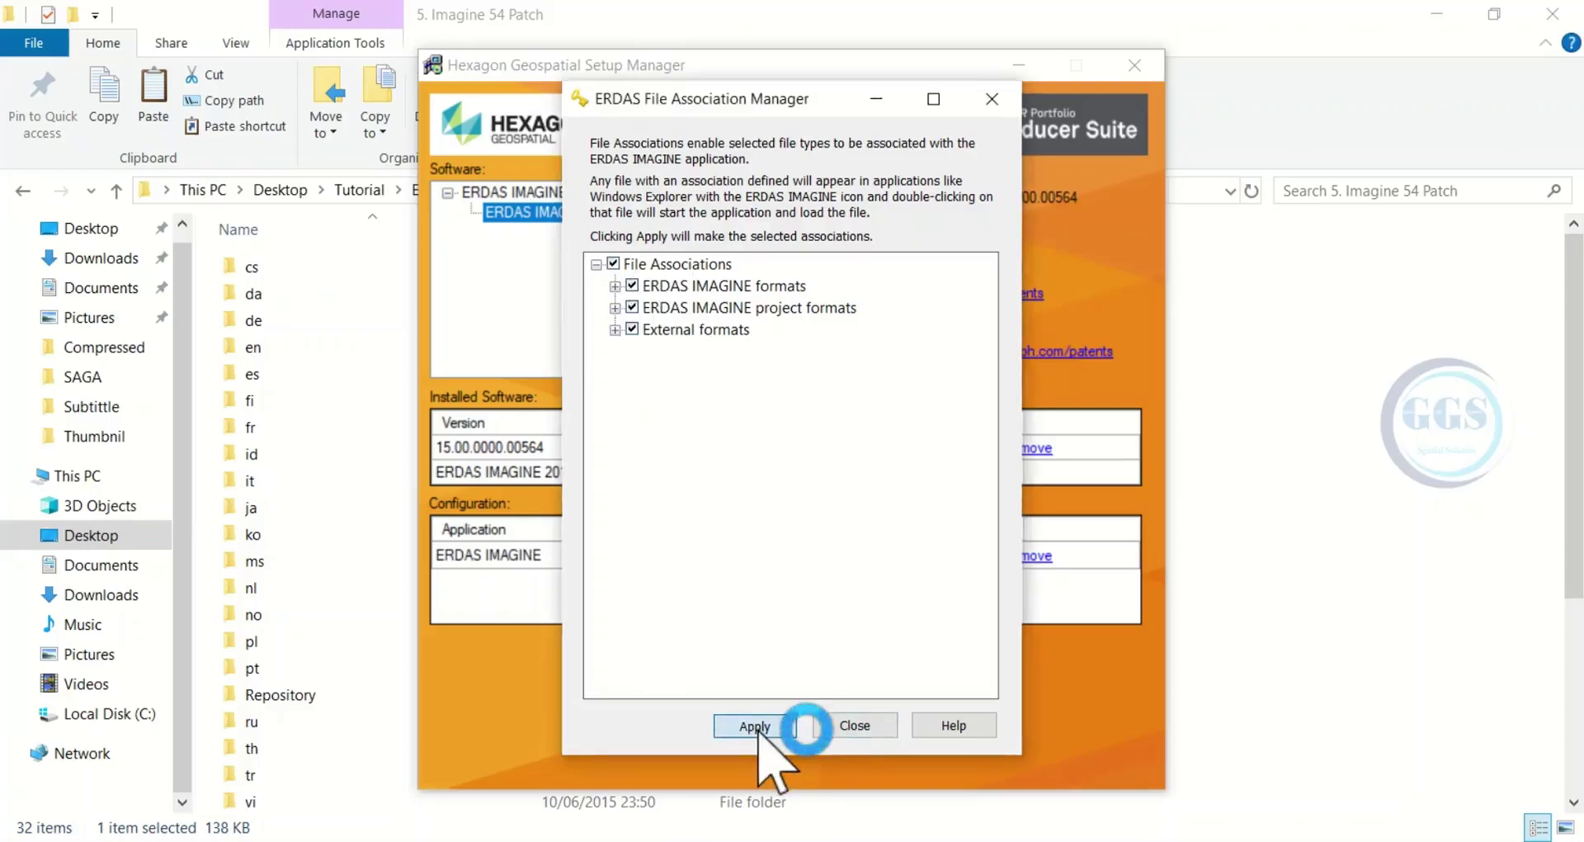
{"action": "left_click", "coordinate": [864, 729]}
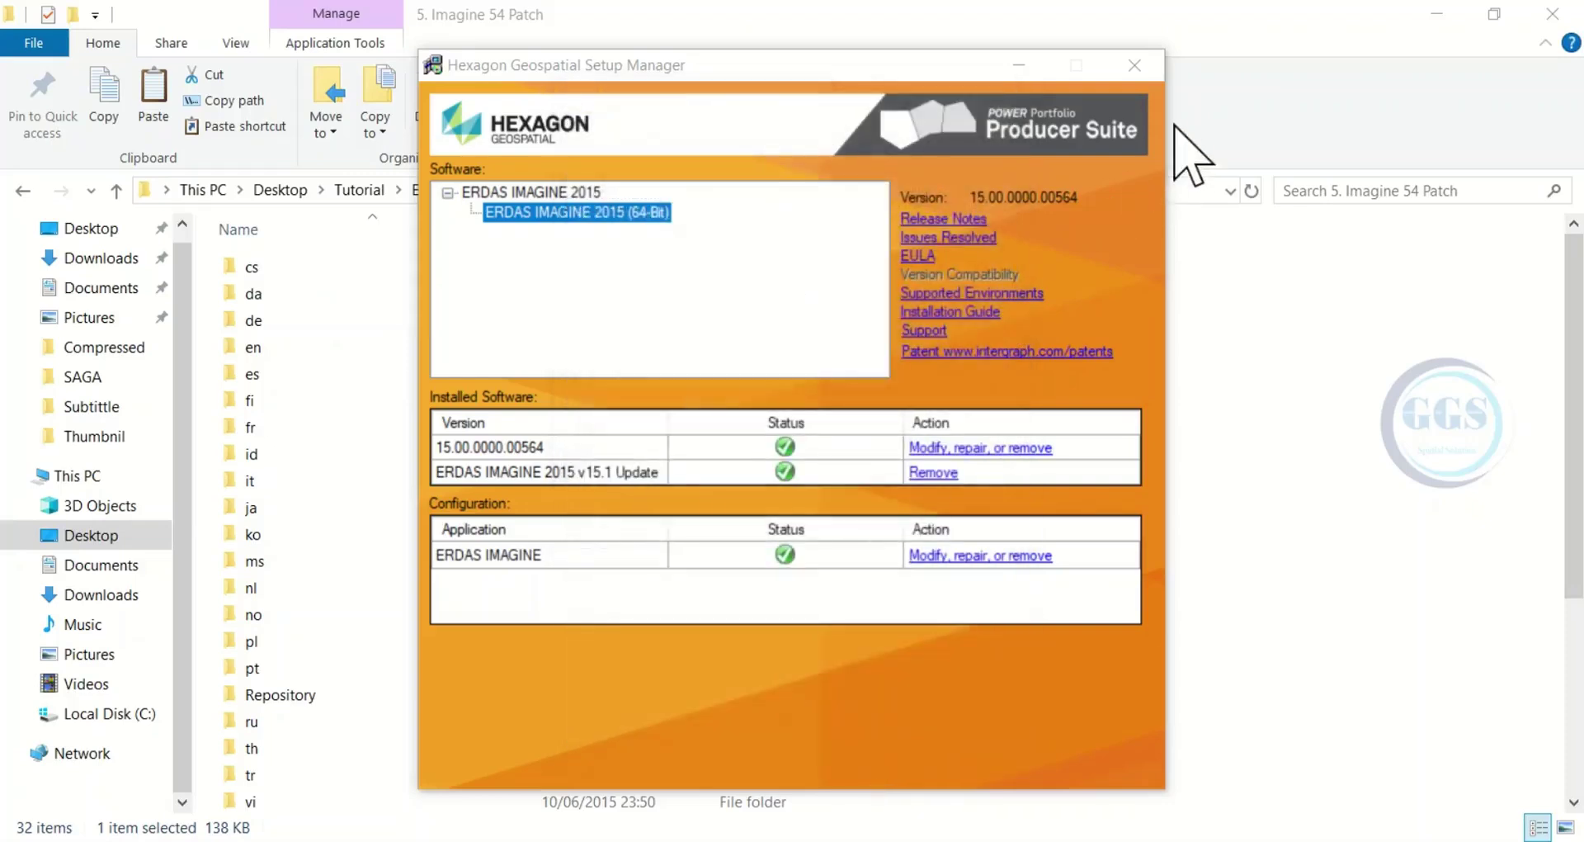
{"action": "left_click", "coordinate": [1137, 67]}
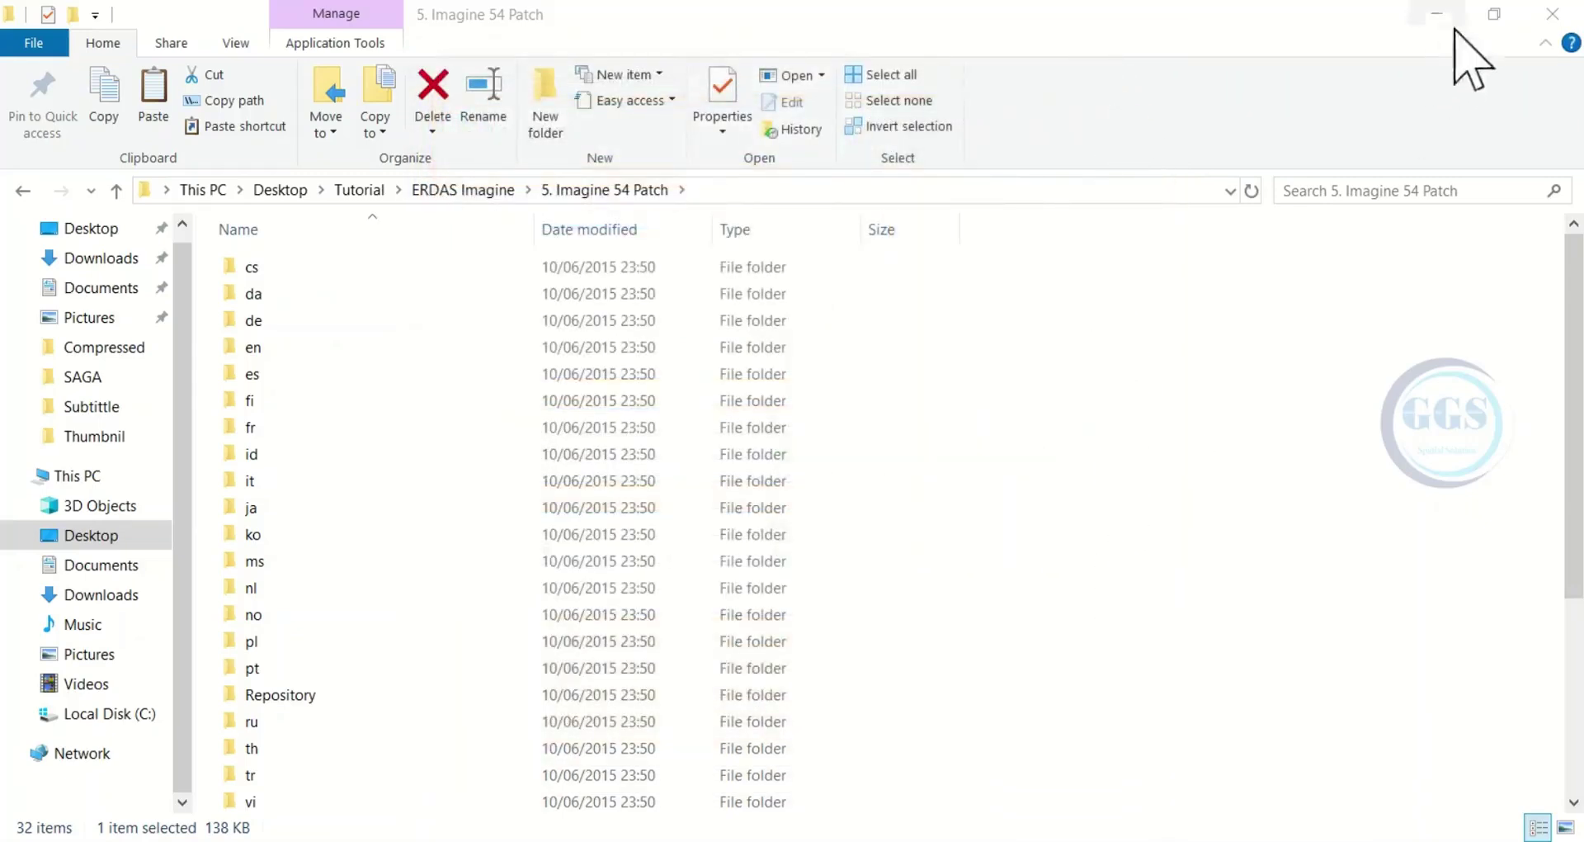
Close Explorer, refresh the desktop twice, and bring up the Start menu.
{"action": "left_click", "coordinate": [1551, 13]}
{"action": "right_click", "coordinate": [740, 216]}
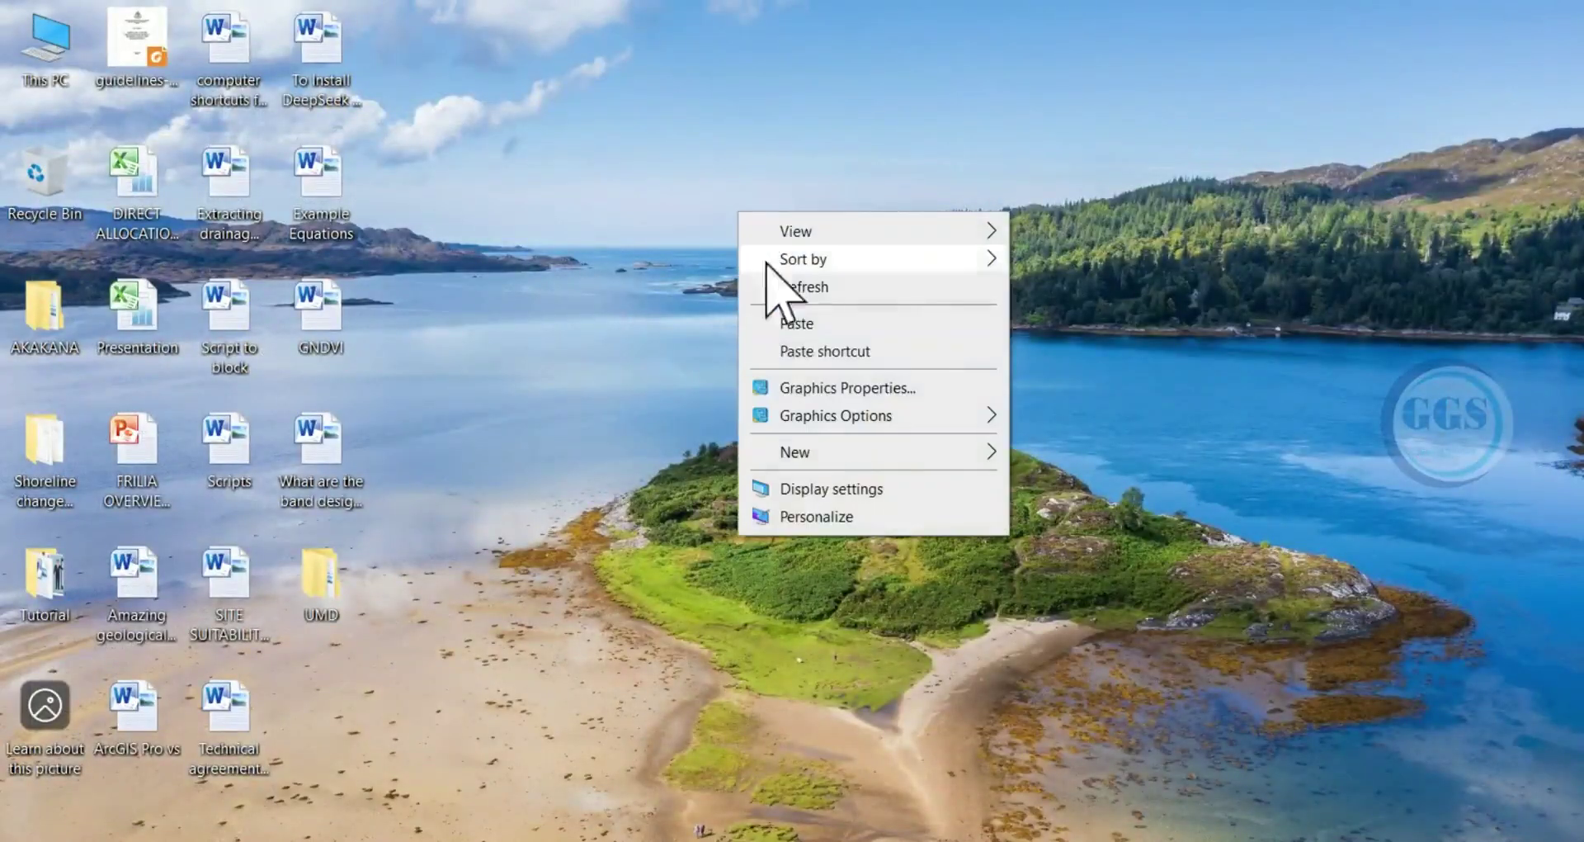
{"action": "left_click", "coordinate": [805, 288]}
{"action": "right_click", "coordinate": [668, 213]}
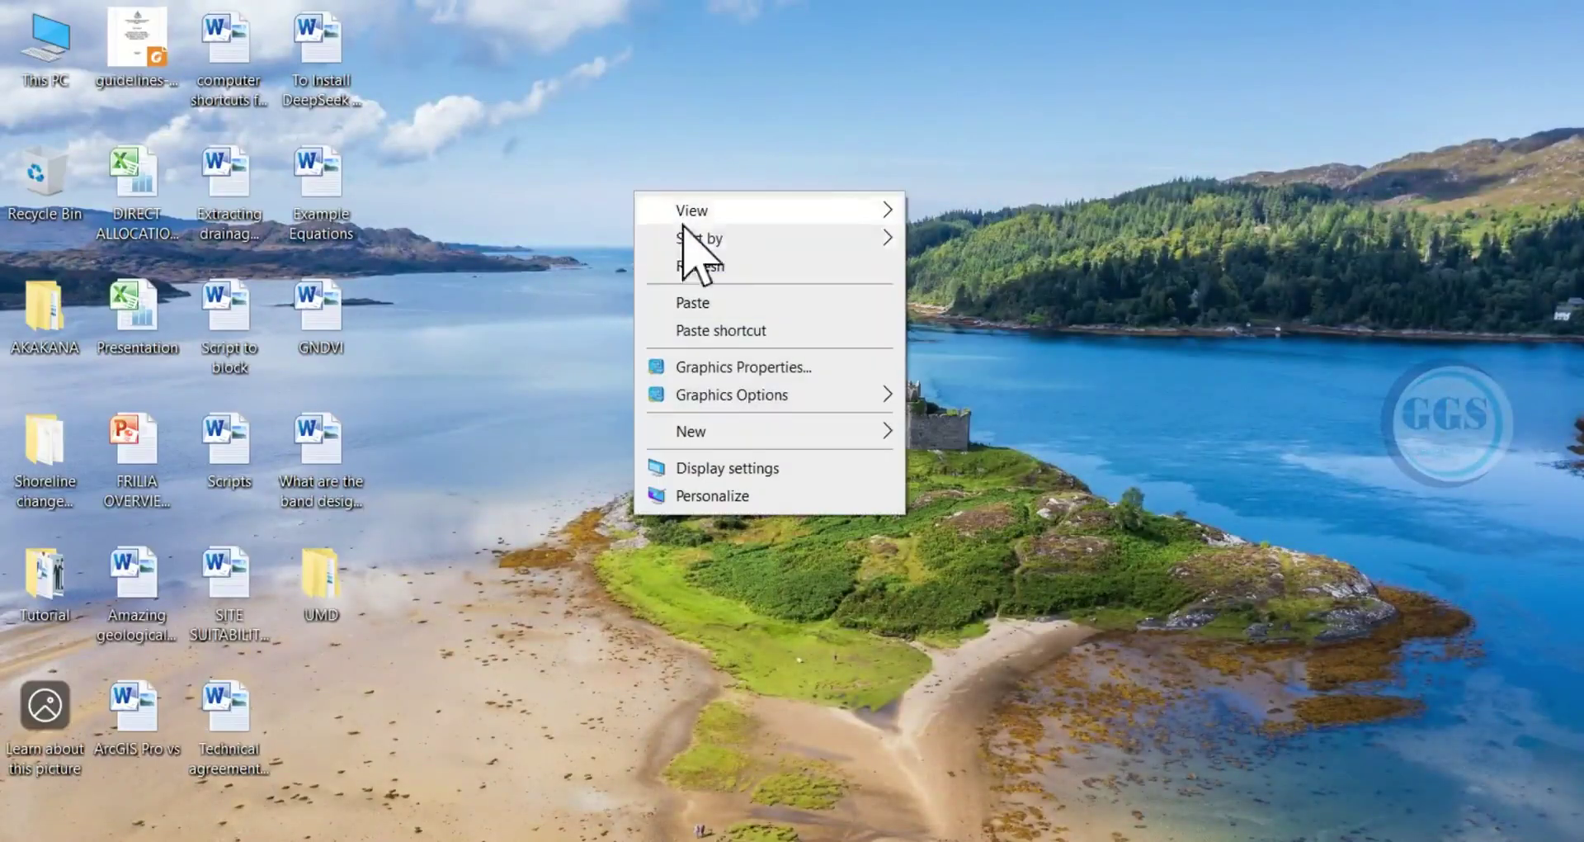
{"action": "left_click", "coordinate": [727, 265]}
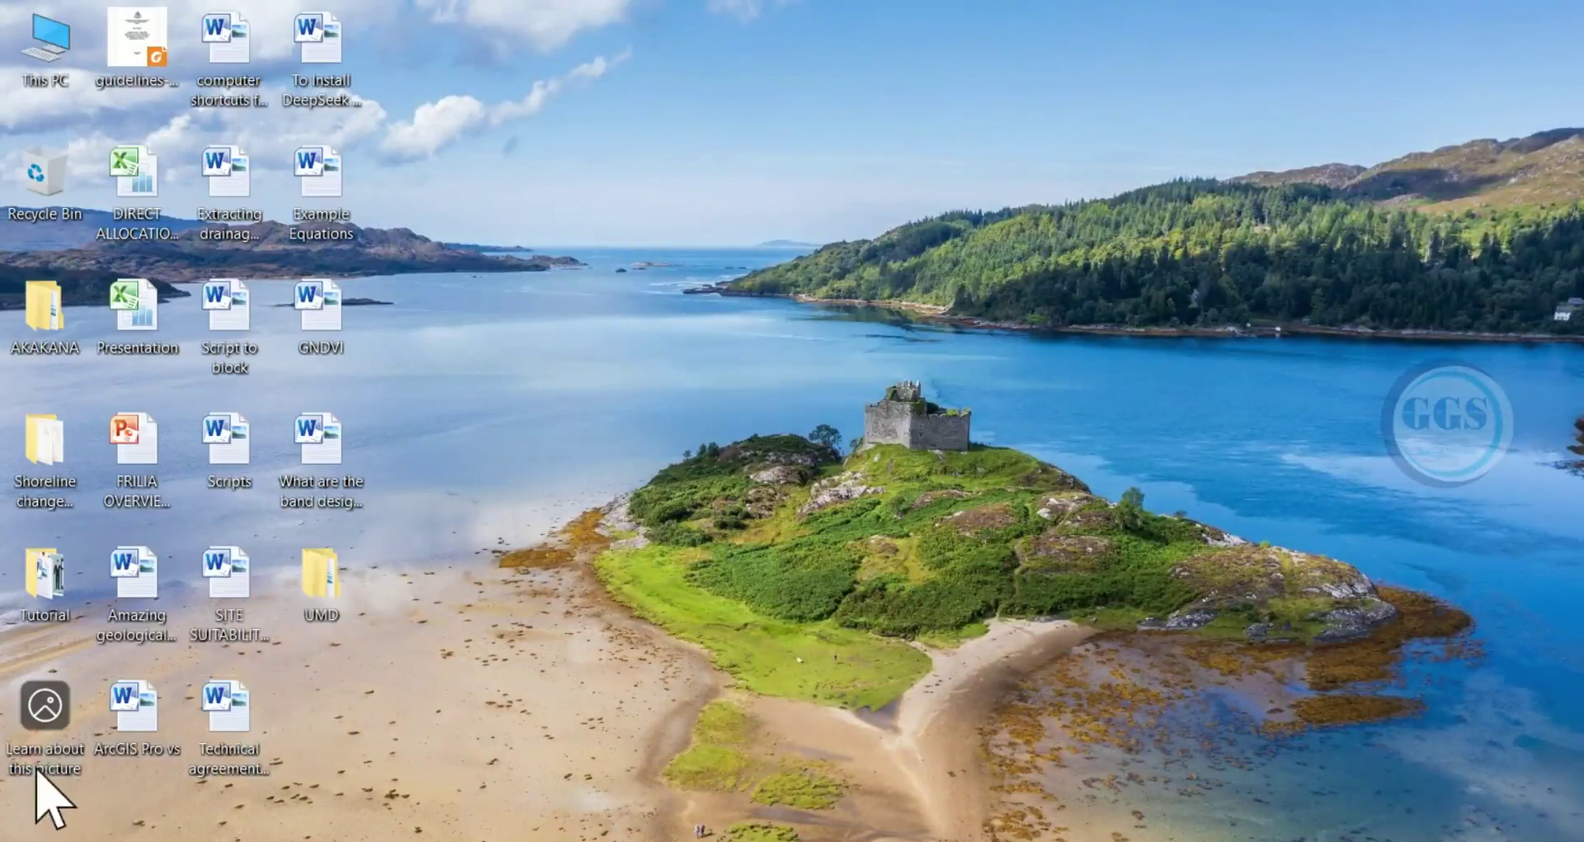
{"action": "key", "text": "super"}
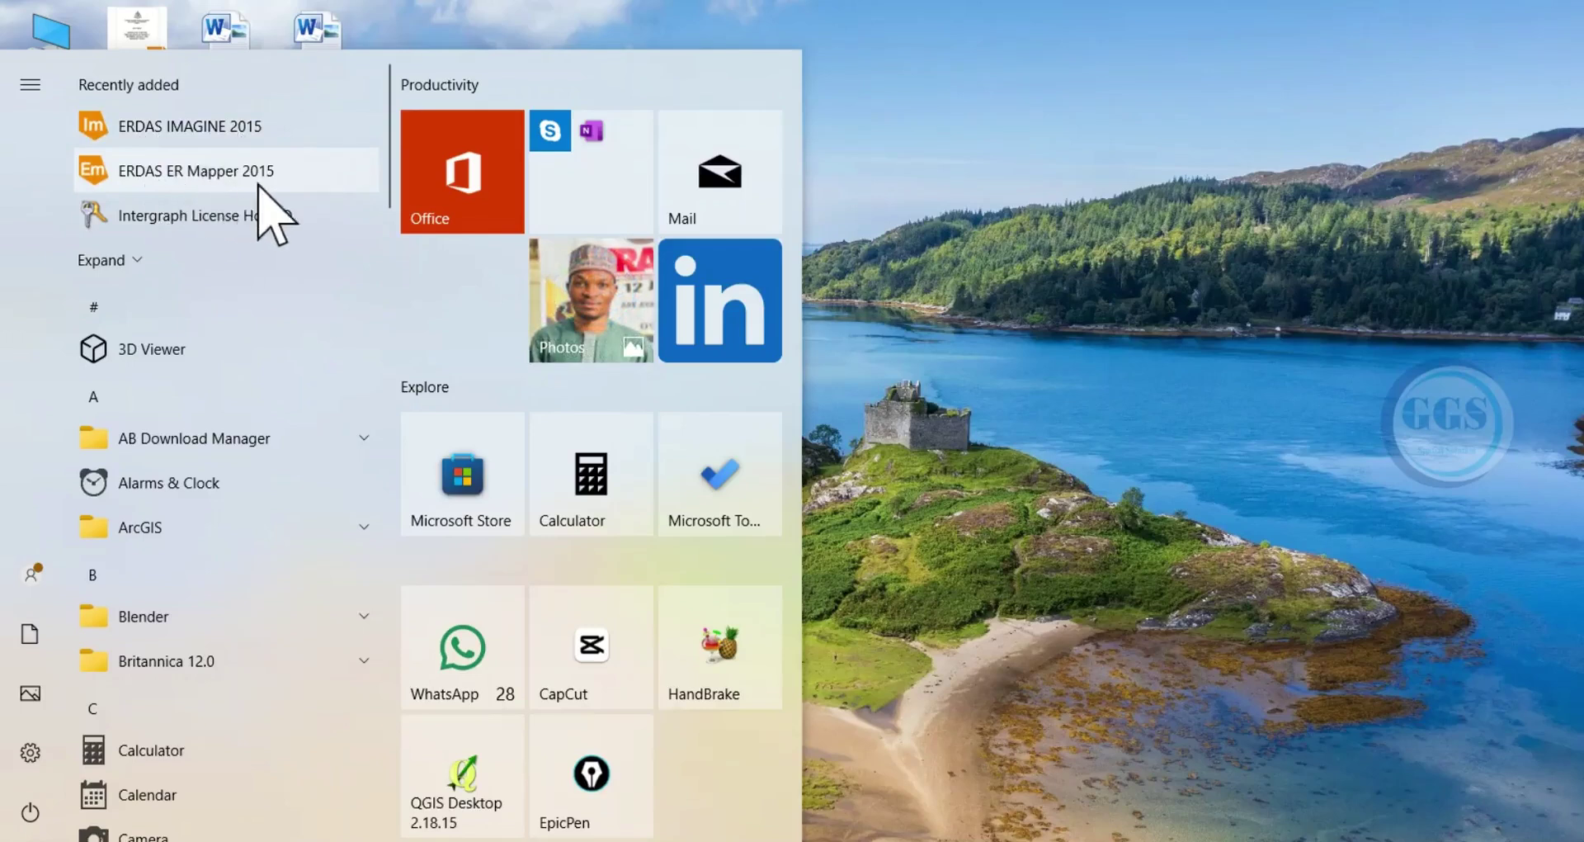
Start ERDAS IMAGINE 2015 from Recently added and maximize its empty 2D View #1 window.
{"action": "left_click", "coordinate": [162, 132]}
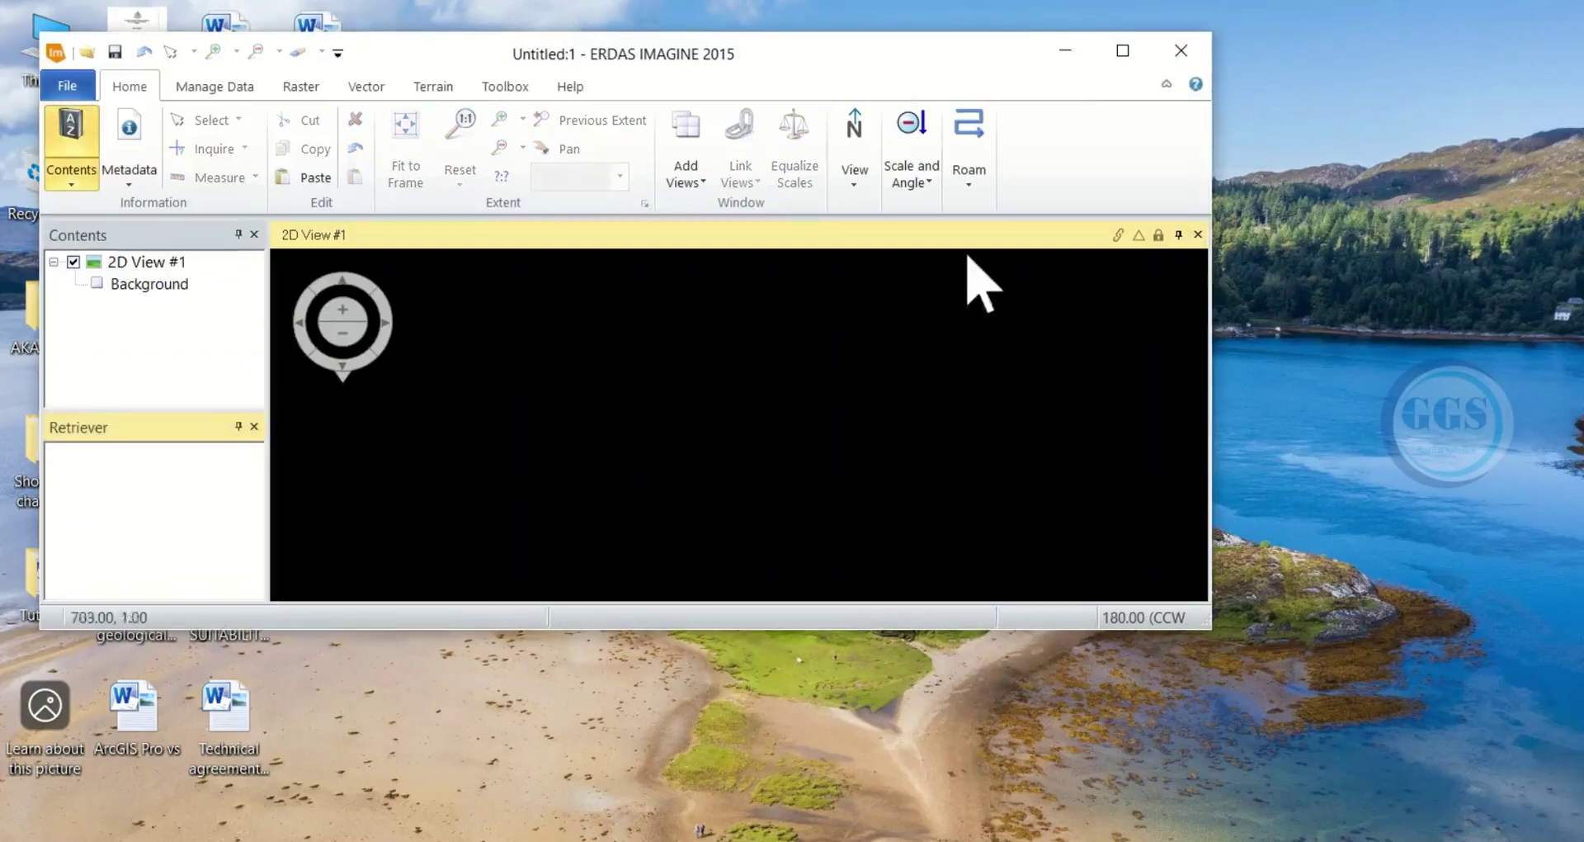
{"action": "left_click", "coordinate": [1123, 50]}
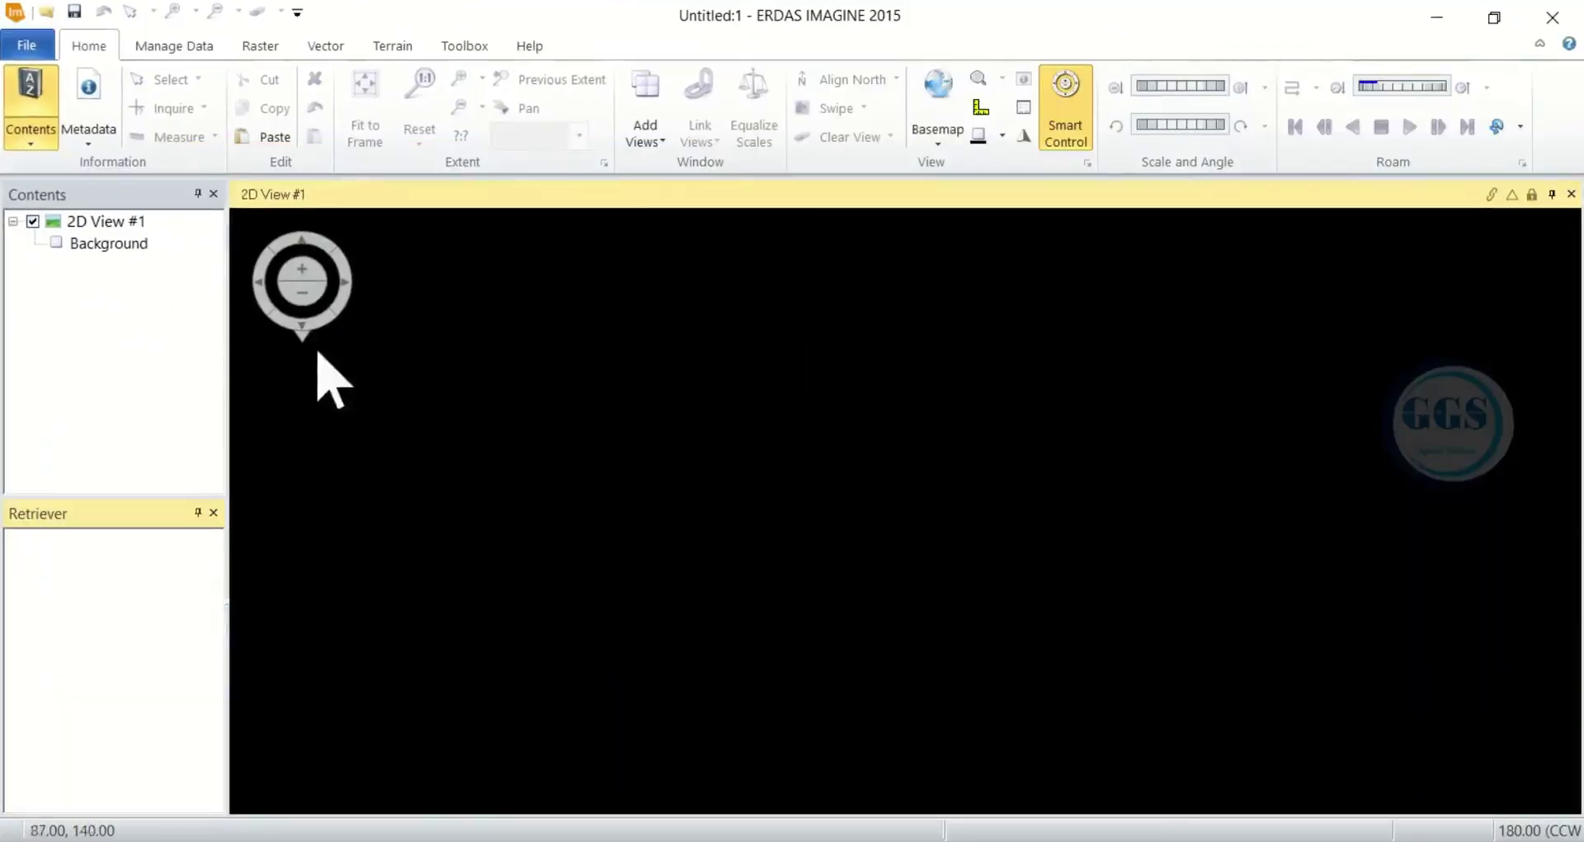